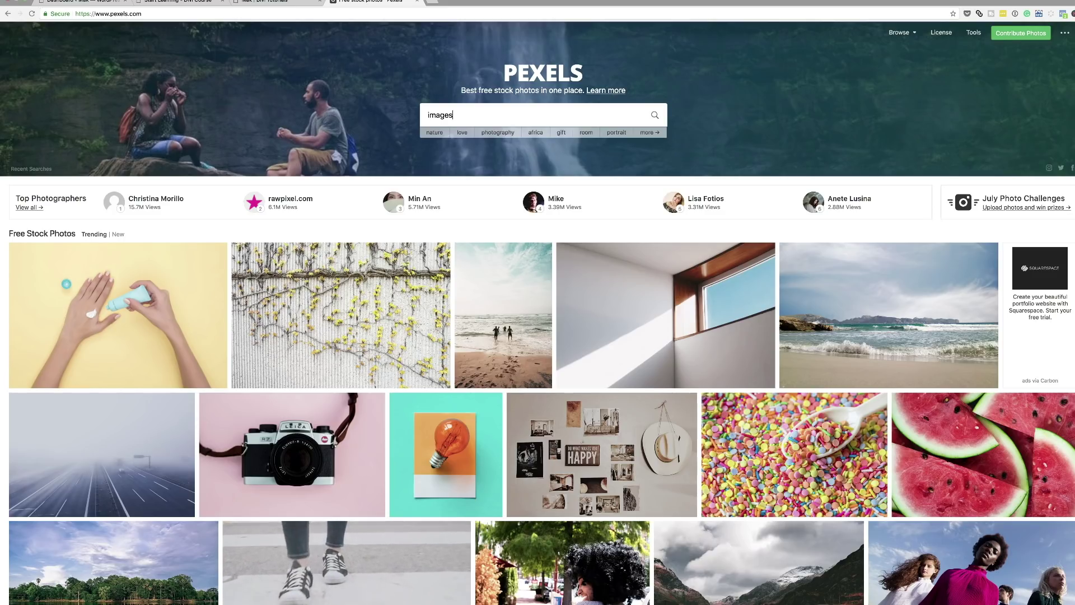
Search the stock photo site for "watches" and browse through the resulting photos.
{"action": "key", "text": "BackSpace"}
{"action": "key", "text": "BackSpace"}
{"action": "key", "text": "BackSpace"}
{"action": "key", "text": "BackSpace"}
{"action": "key", "text": "BackSpace"}
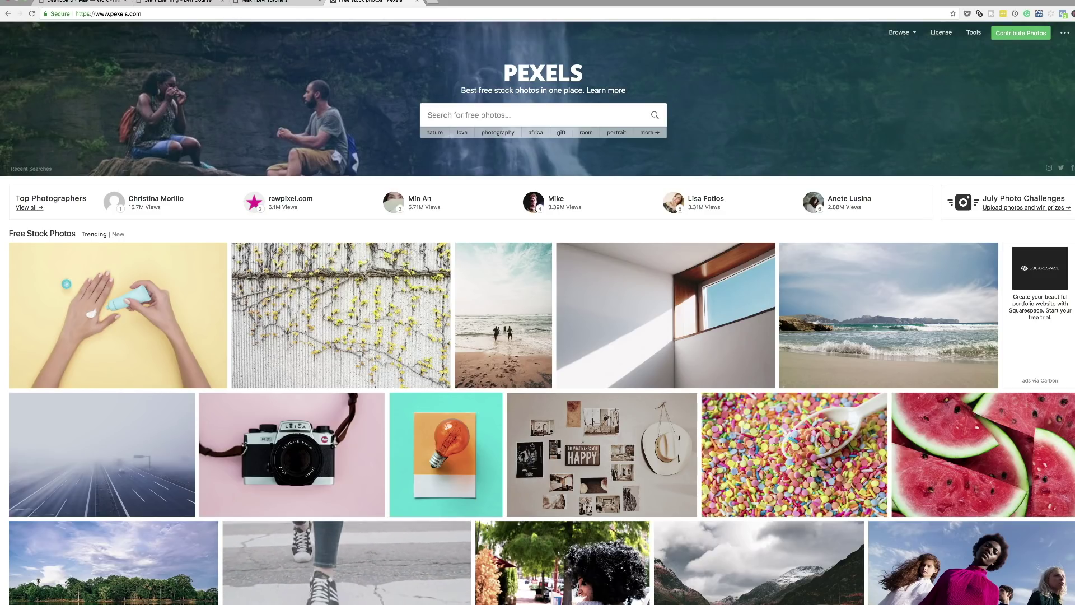
{"action": "type", "text": "watches"}
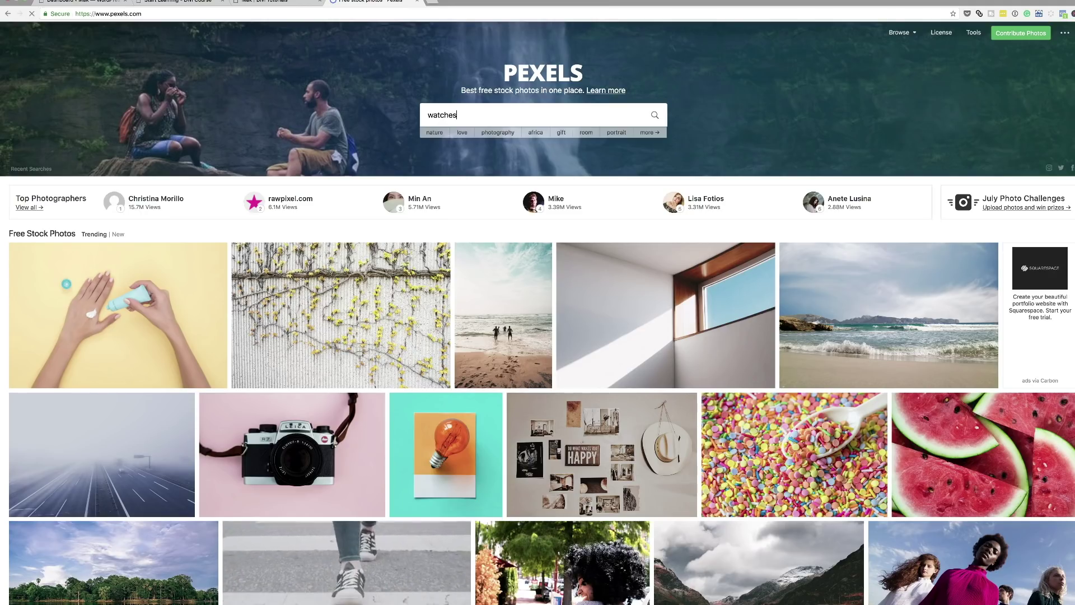
{"action": "key", "text": "Return"}
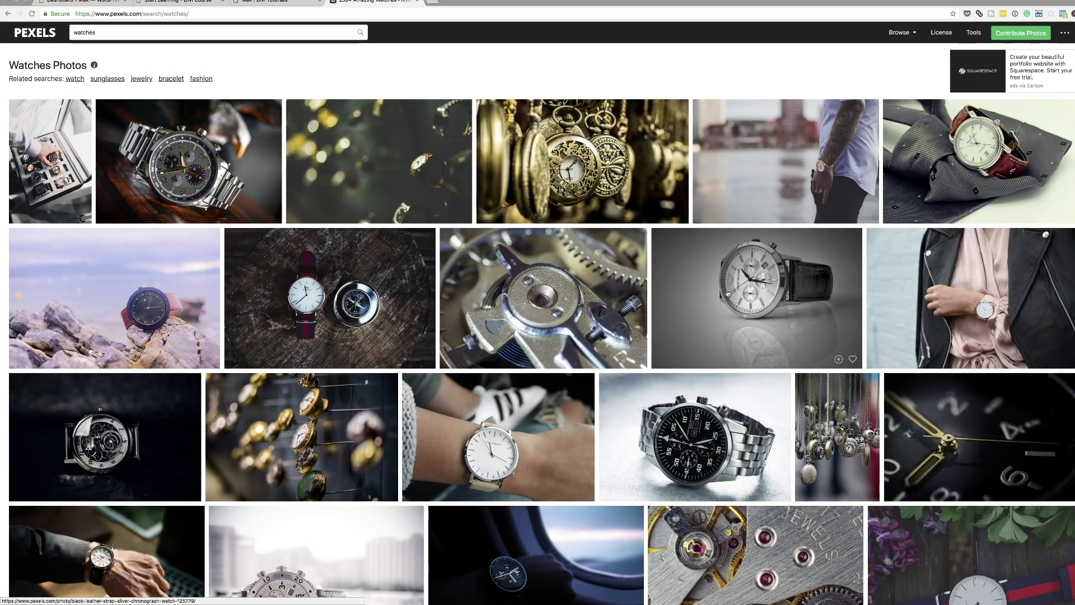
{"action": "scroll", "coordinate": [728, 293], "scroll_direction": "down", "scroll_amount": 1}
{"action": "scroll", "coordinate": [728, 293], "scroll_direction": "down", "scroll_amount": 15}
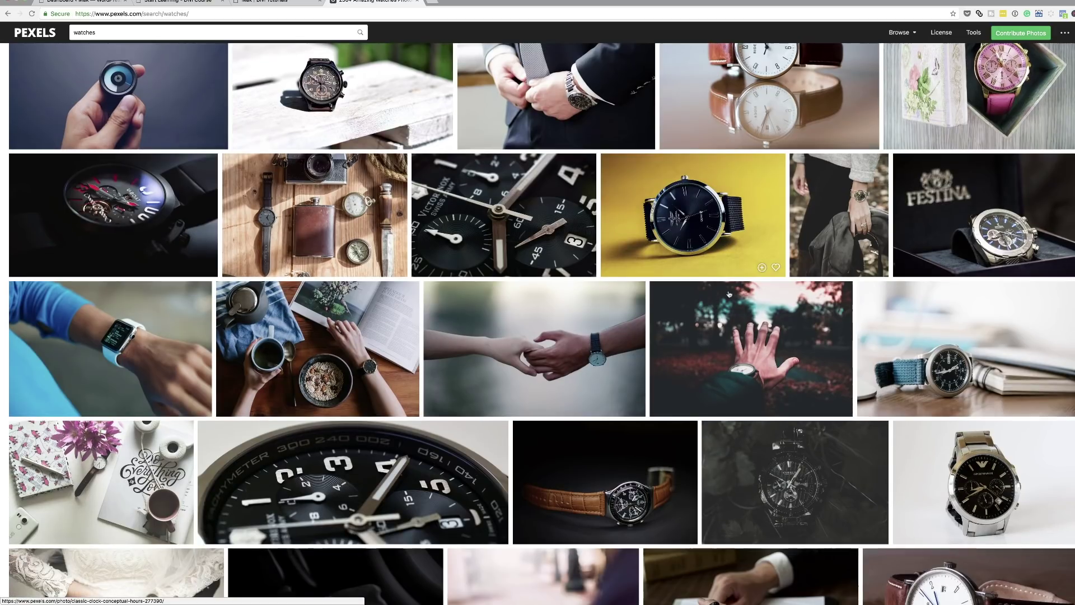
{"action": "scroll", "coordinate": [729, 294], "scroll_direction": "down", "scroll_amount": 7}
{"action": "scroll", "coordinate": [729, 295], "scroll_direction": "up", "scroll_amount": 20}
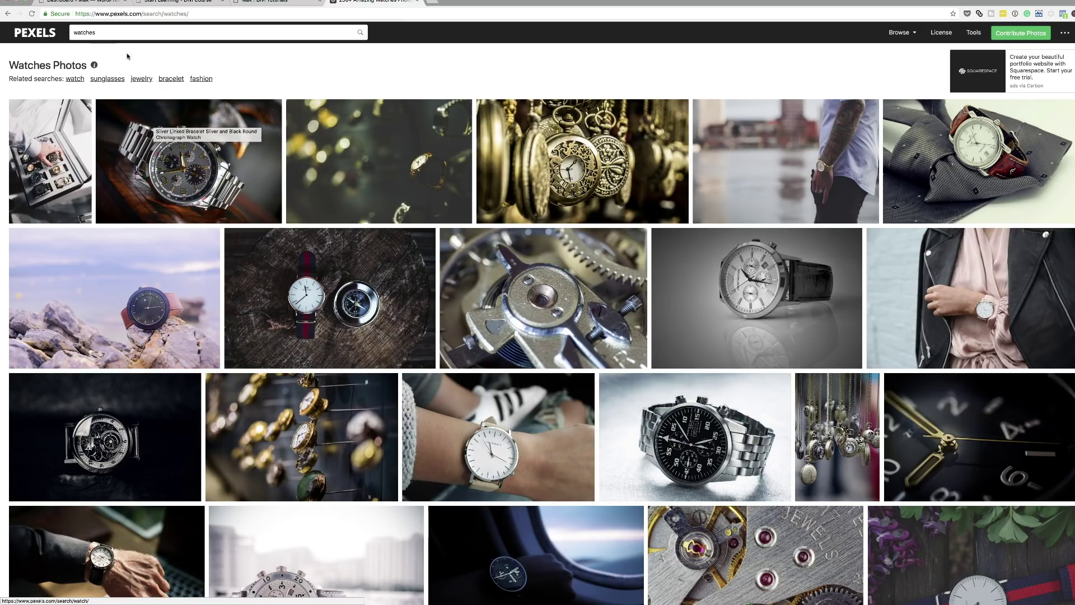
Search the stock photos for "adventure" and view the photo of the man sitting on a cliff edge at sunset.
{"action": "left_click", "coordinate": [134, 34]}
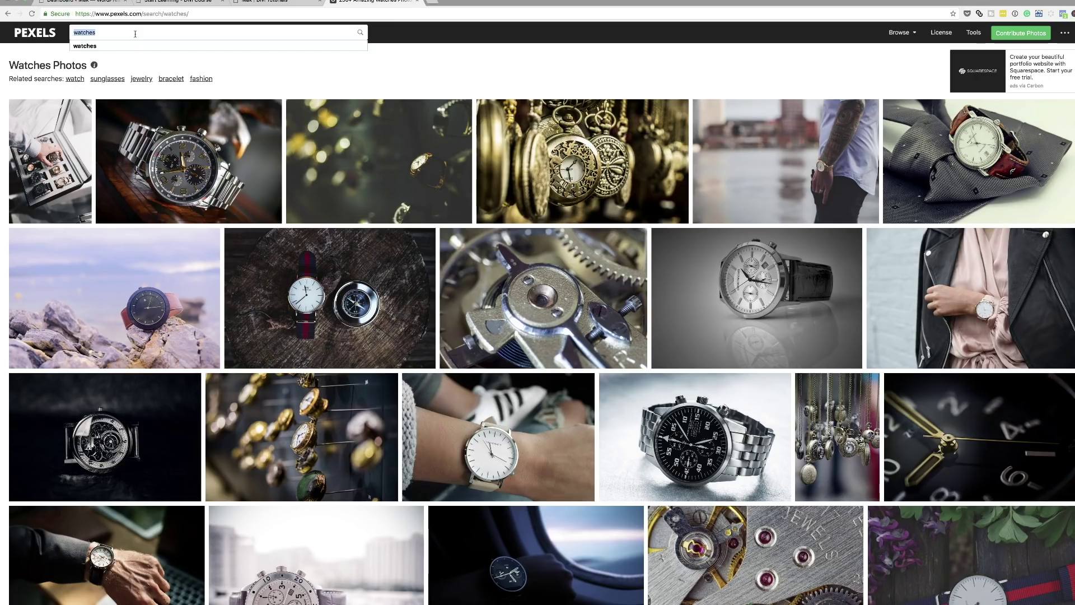
{"action": "type", "text": "adventure"}
{"action": "key", "text": "Return"}
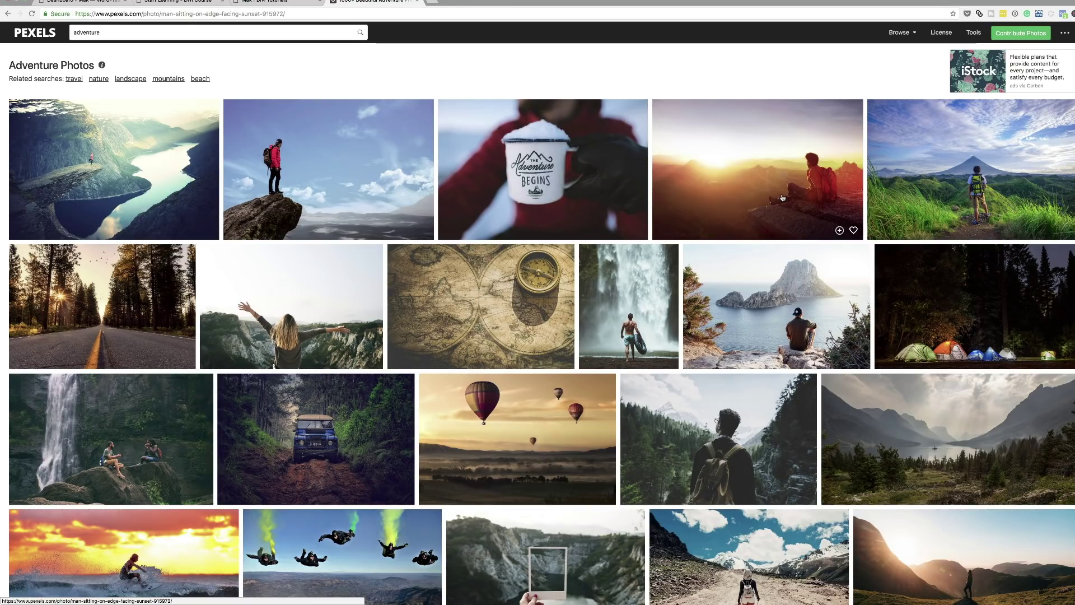
{"action": "left_click", "coordinate": [782, 197]}
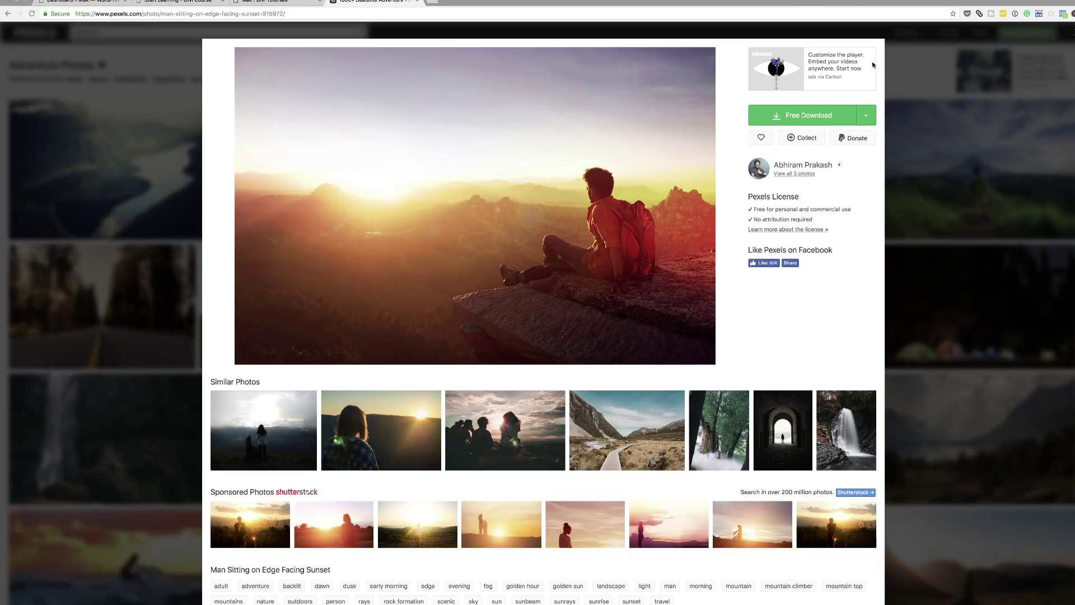
{"action": "left_click", "coordinate": [1073, 34]}
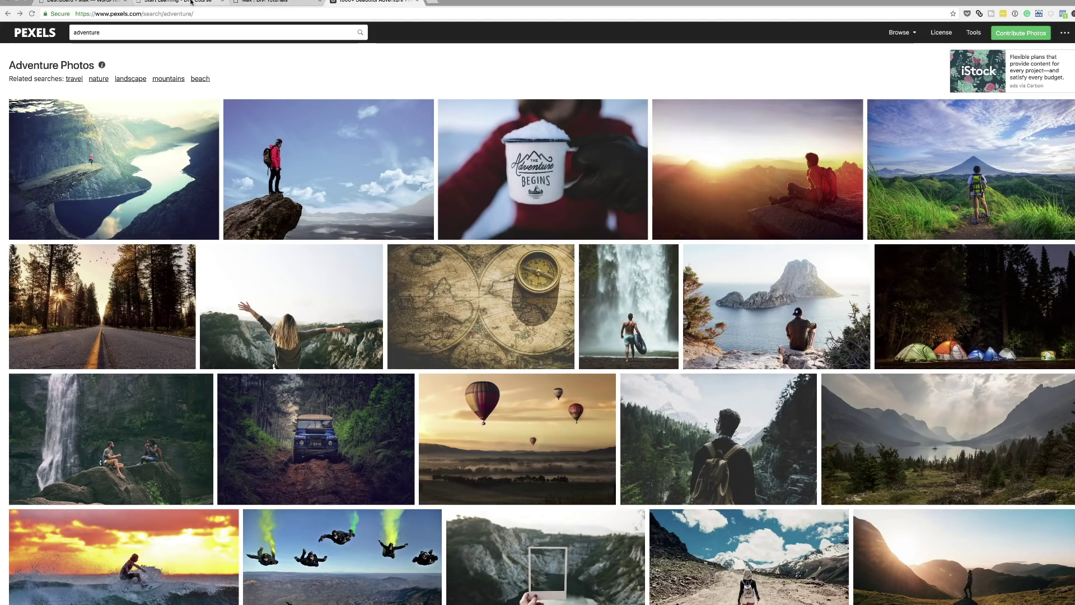
Open the Photoshop for Web Designers course from the Divi University Start Learning page and review its overview and payment section.
{"action": "left_click", "coordinate": [178, 1]}
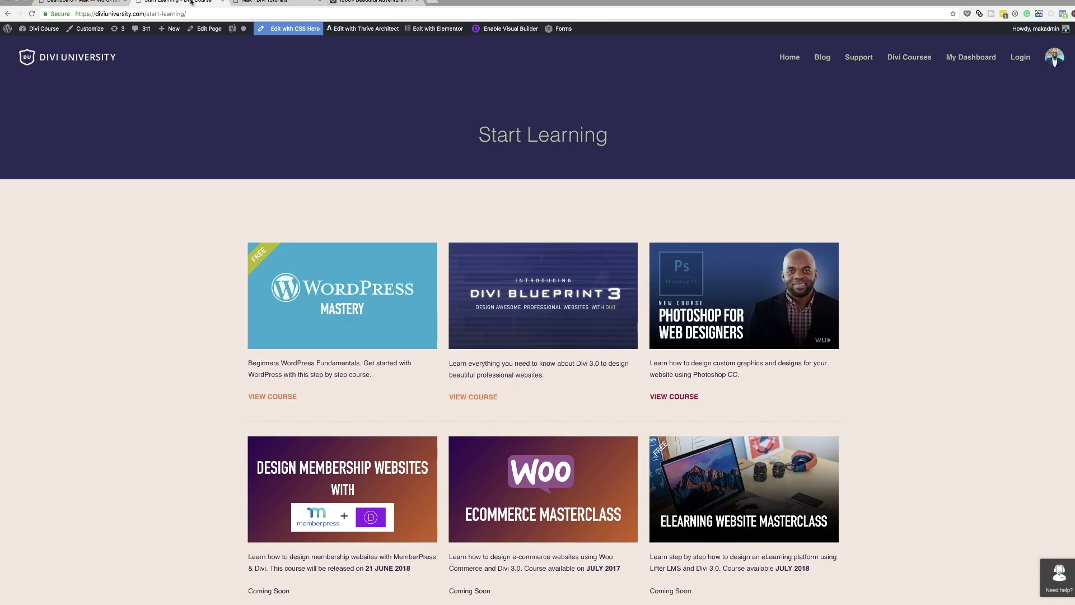
{"action": "left_click", "coordinate": [683, 397]}
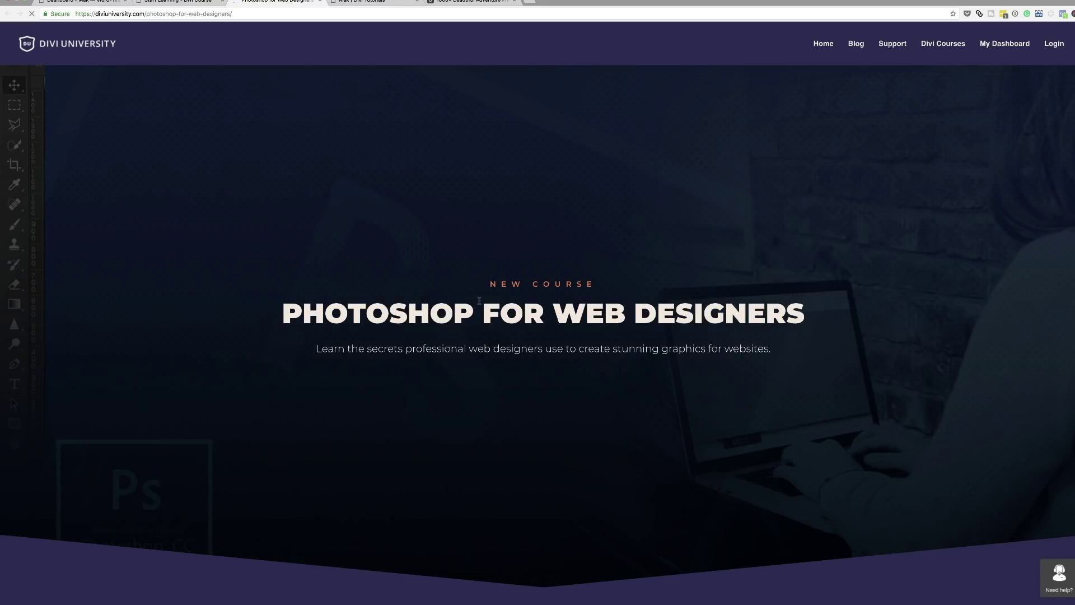
{"action": "scroll", "coordinate": [613, 353], "scroll_direction": "down", "scroll_amount": 10}
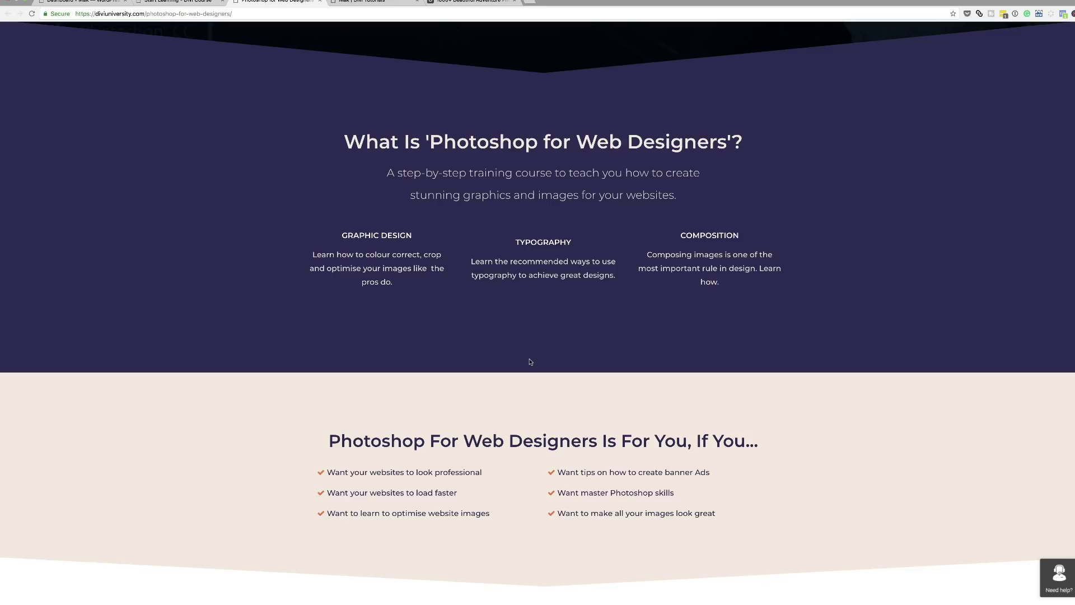
{"action": "scroll", "coordinate": [499, 363], "scroll_direction": "down", "scroll_amount": 3}
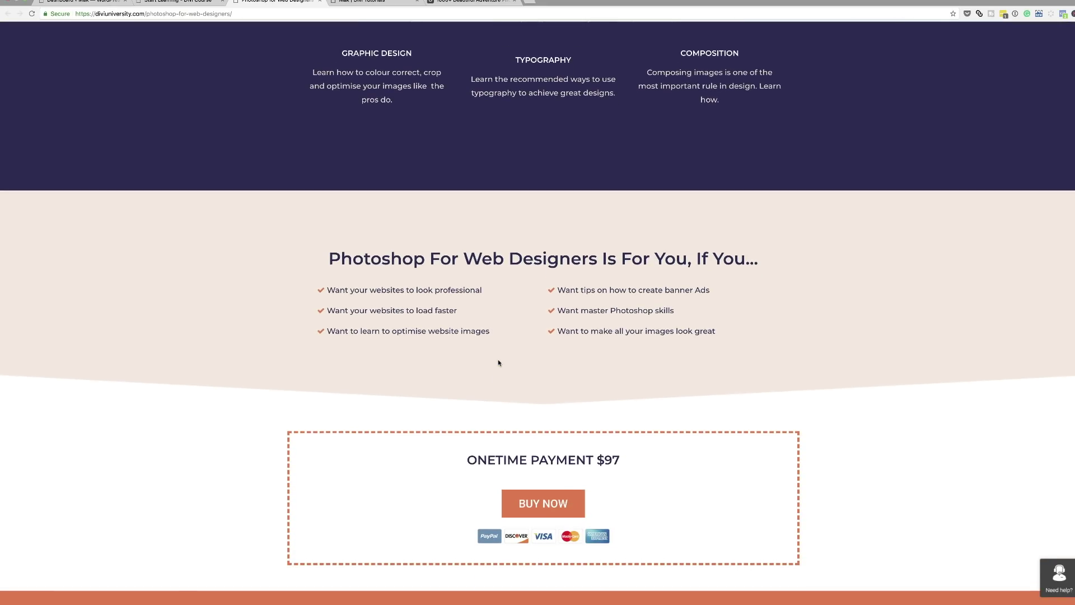
{"action": "scroll", "coordinate": [498, 363], "scroll_direction": "down", "scroll_amount": 3}
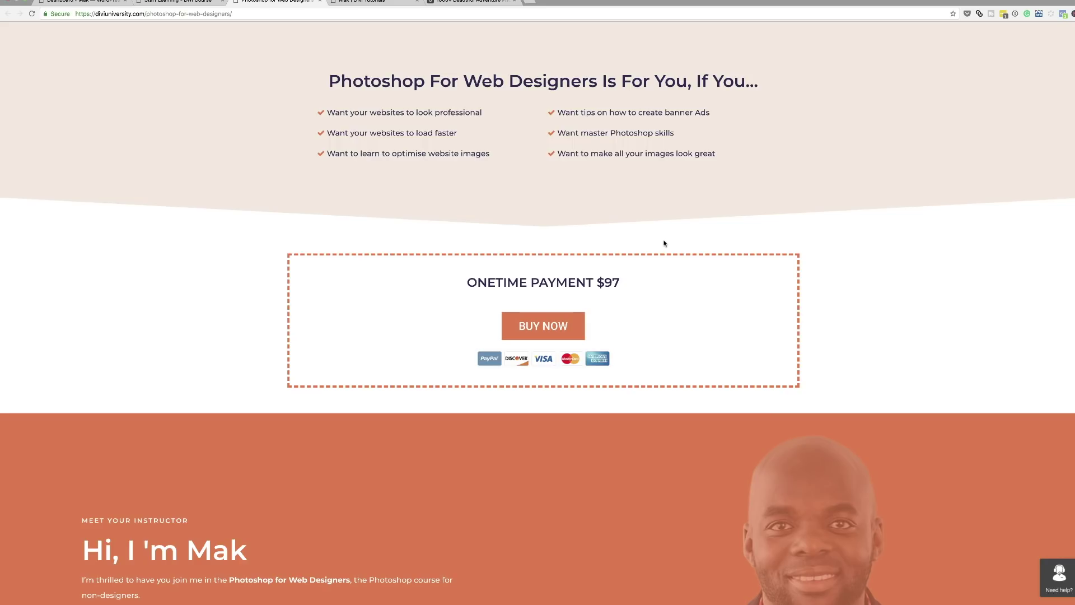
{"action": "scroll", "coordinate": [611, 257], "scroll_direction": "up", "scroll_amount": 20}
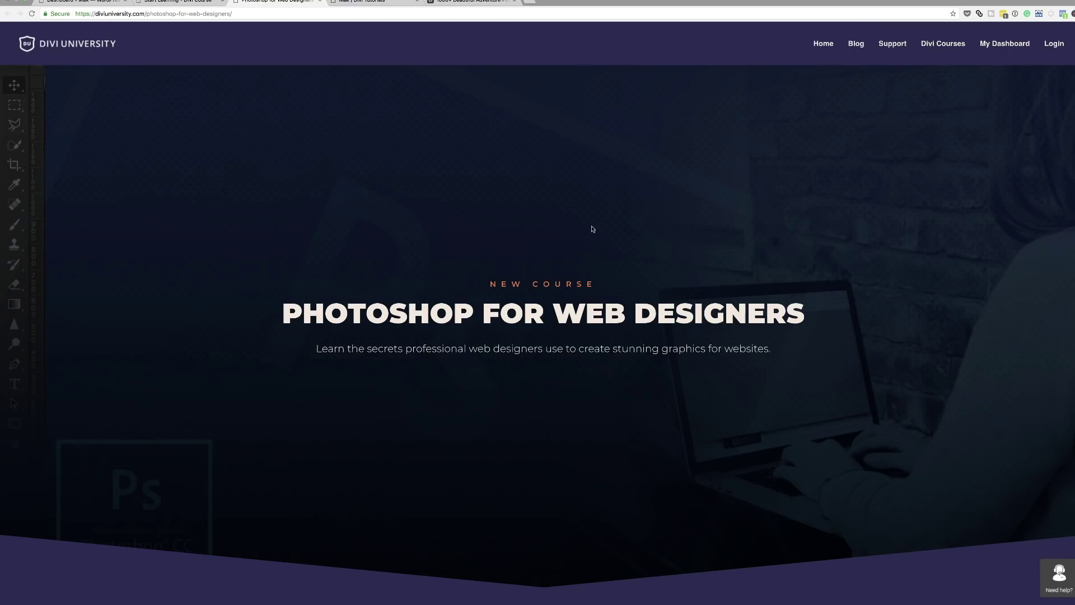
Open adult-adventure-backlit-915972.jpg in Photoshop and crop off its top and bottom, keeping the full width for a wide banner.
{"action": "left_click", "coordinate": [94, 2]}
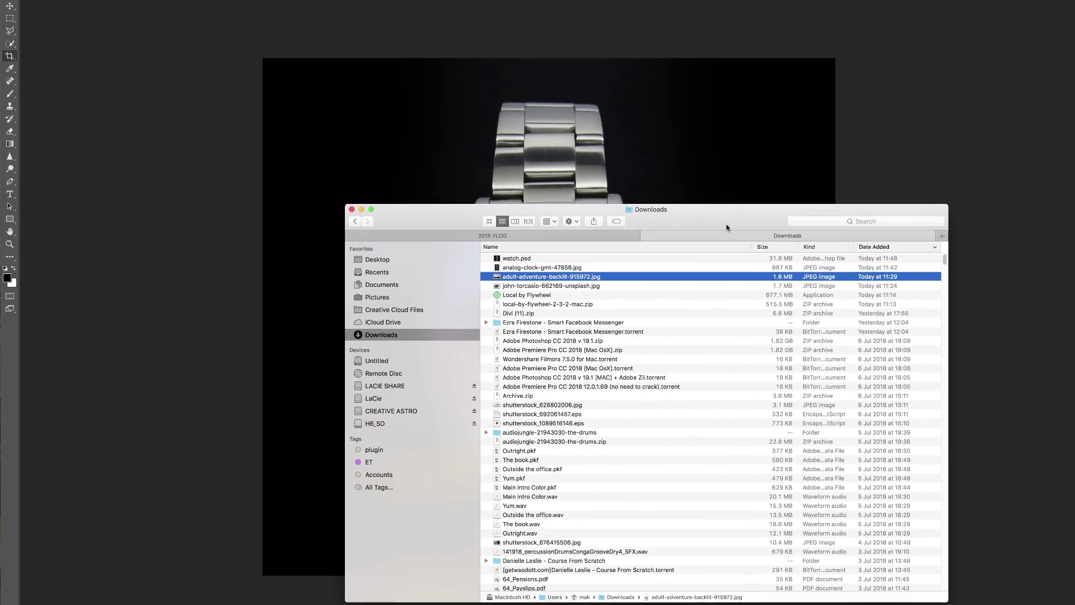
{"action": "right_click", "coordinate": [554, 277]}
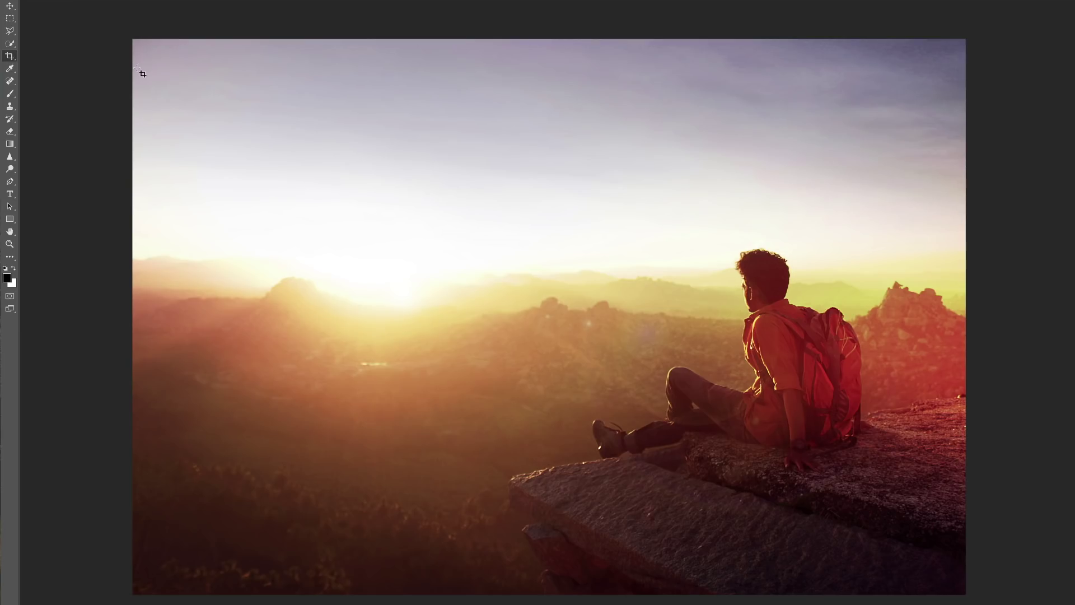
{"action": "left_click_drag", "start_coordinate": [136, 68], "coordinate": [973, 537]}
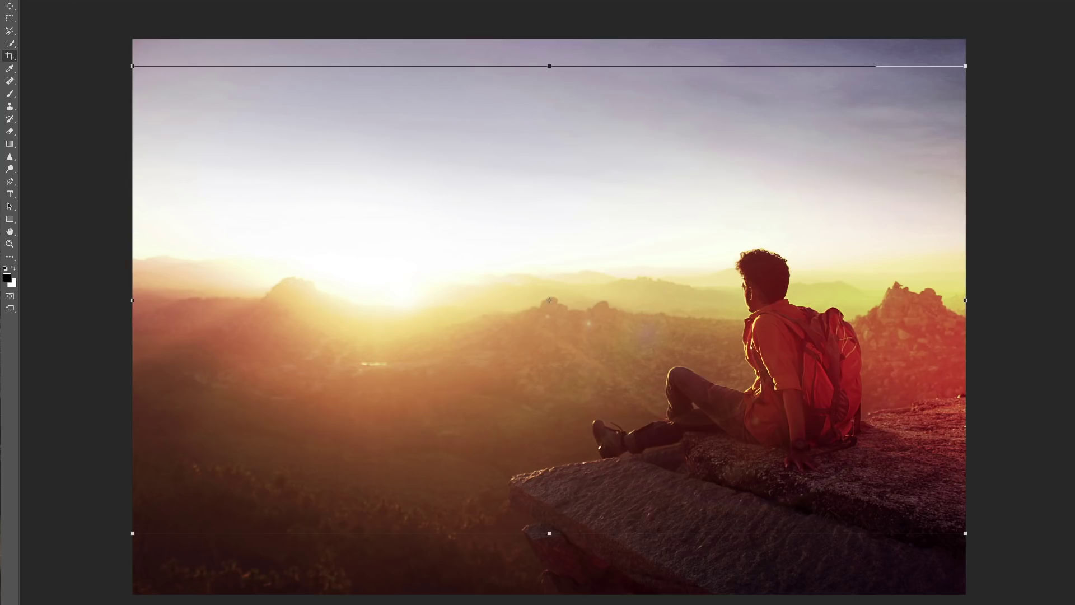
{"action": "left_click_drag", "start_coordinate": [550, 67], "coordinate": [565, 138]}
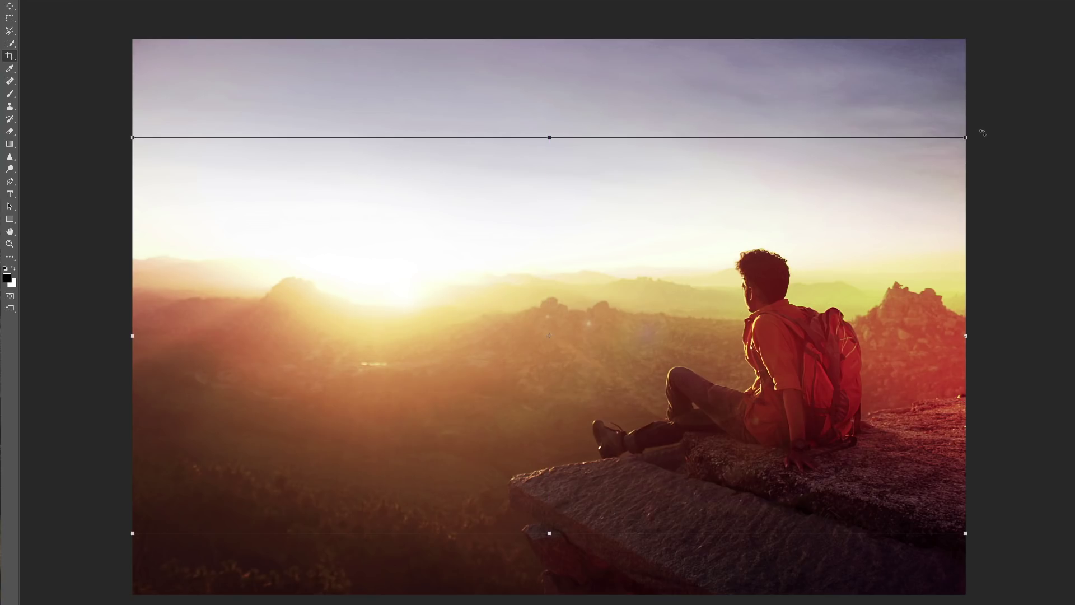
{"action": "key", "text": "Return"}
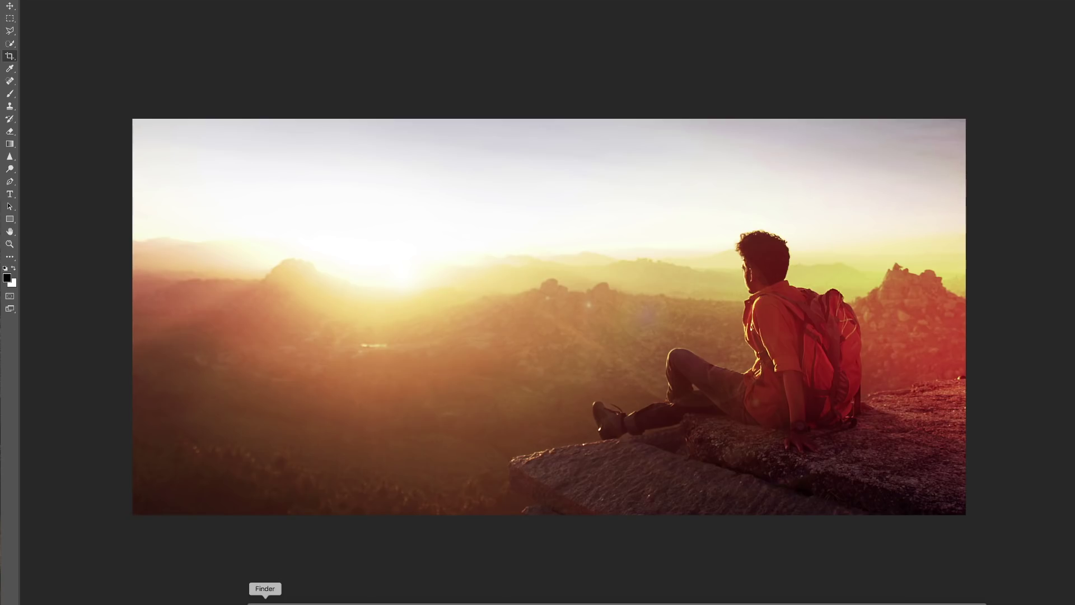
Place the watch photo ending in 662169-unsplash.jpg from the Downloads folder onto the cropped sunset banner.
{"action": "left_click", "coordinate": [265, 601]}
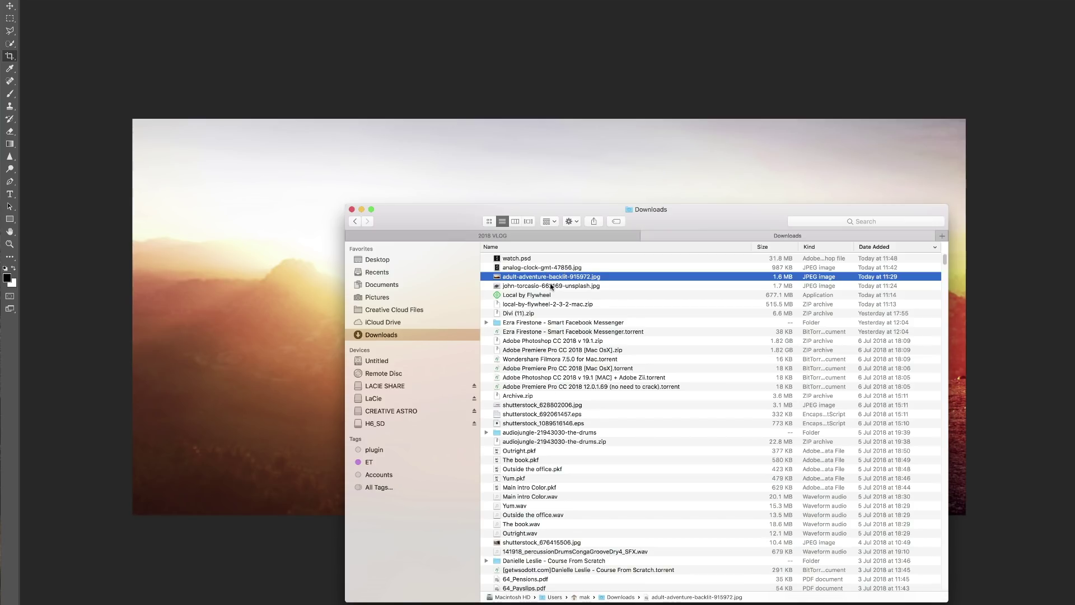
{"action": "left_click", "coordinate": [550, 286]}
{"action": "right_click", "coordinate": [551, 286]}
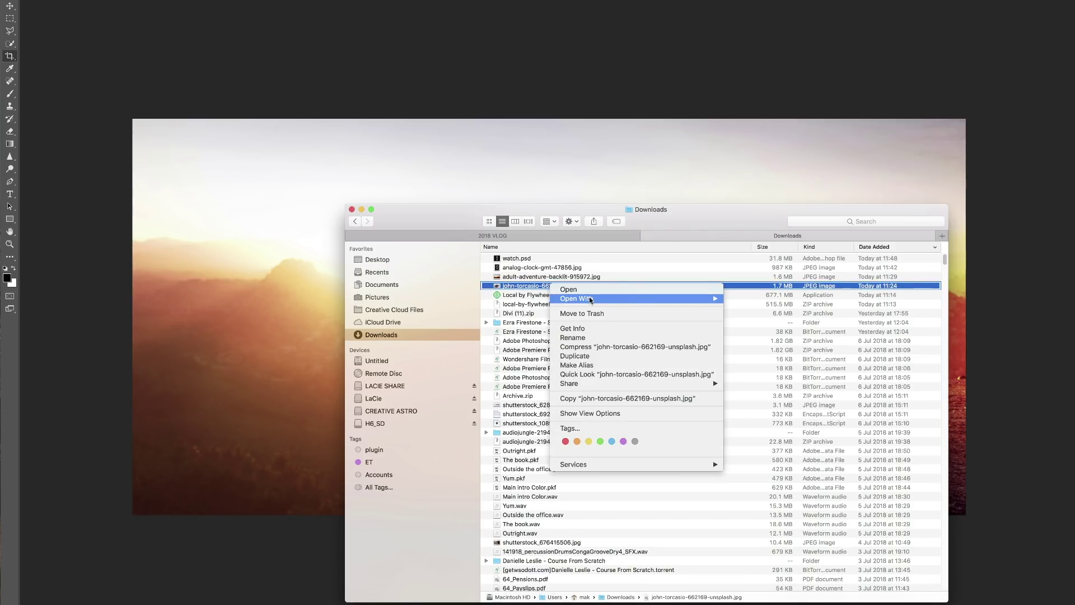
{"action": "mouse_move", "coordinate": [589, 300]}
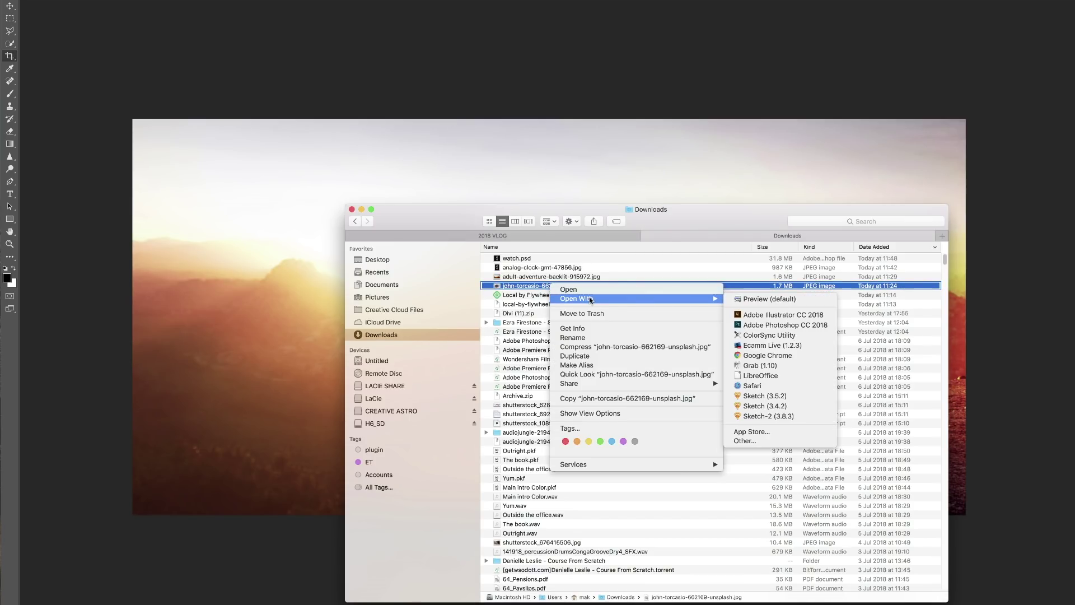
{"action": "left_click", "coordinate": [497, 288]}
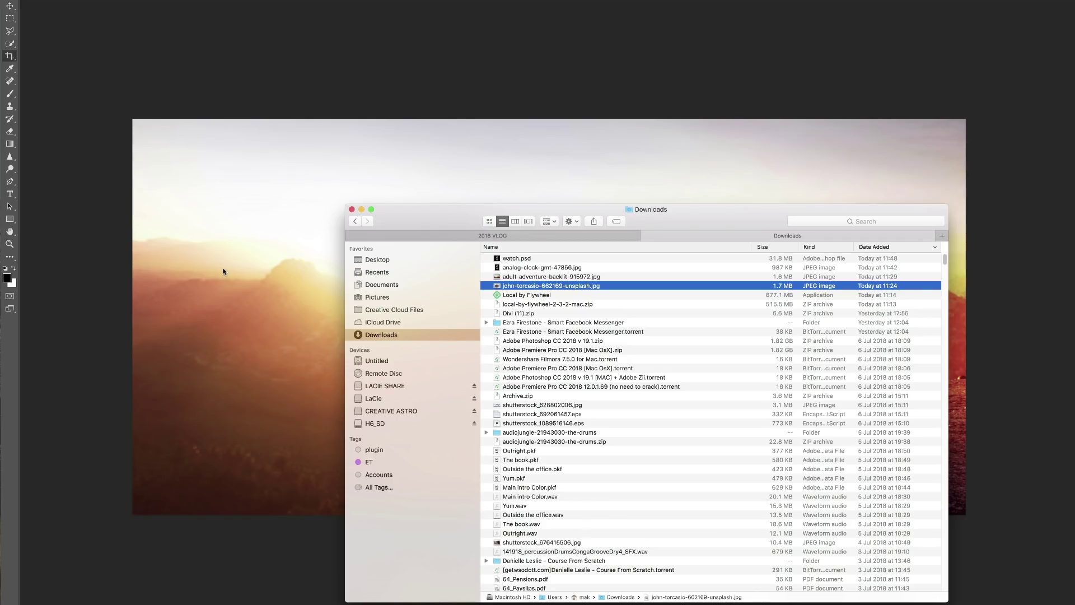
{"action": "left_click_drag", "start_coordinate": [497, 288], "coordinate": [266, 274]}
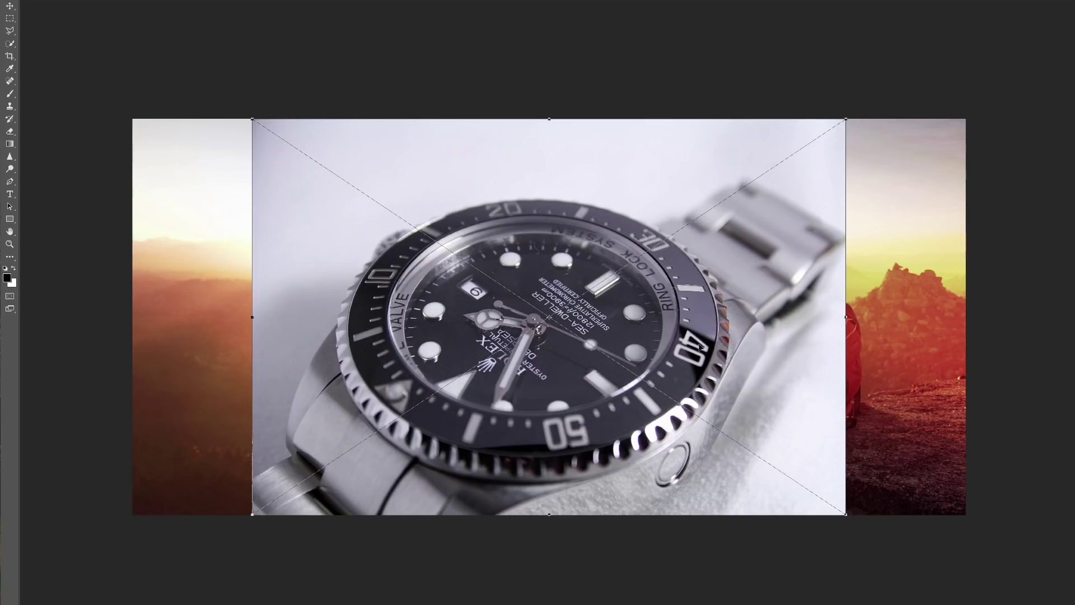
Rotate the placed watch photo clockwise to a steep slant and move it to the banner's left end, partly beyond the canvas.
{"action": "left_click_drag", "start_coordinate": [861, 111], "coordinate": [856, 548]}
{"action": "left_click_drag", "start_coordinate": [621, 310], "coordinate": [433, 317]}
{"action": "left_click_drag", "start_coordinate": [633, 516], "coordinate": [644, 558]}
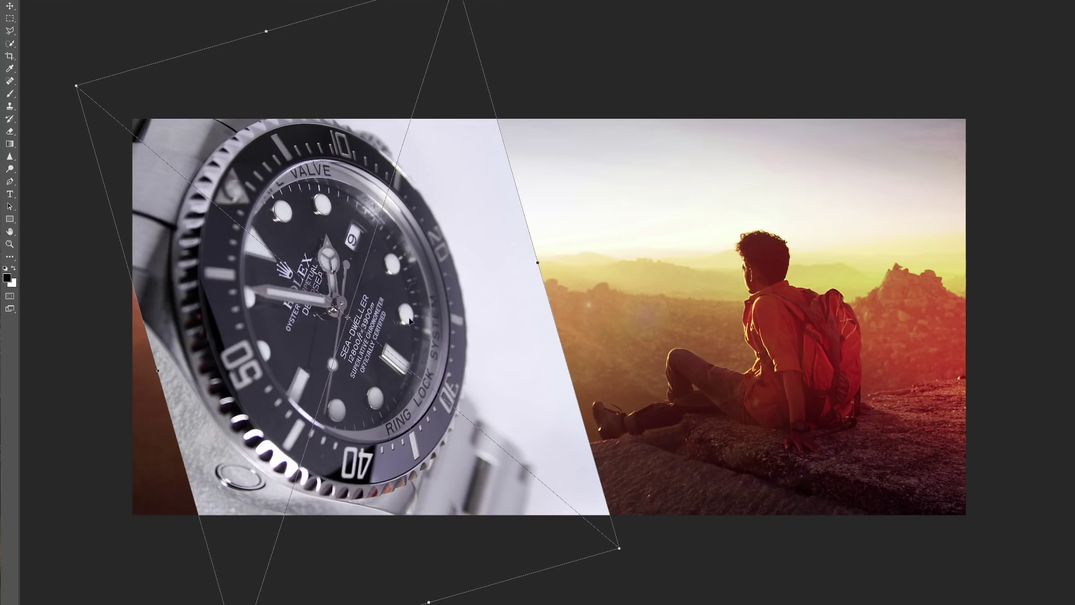
{"action": "left_click_drag", "start_coordinate": [410, 321], "coordinate": [340, 324]}
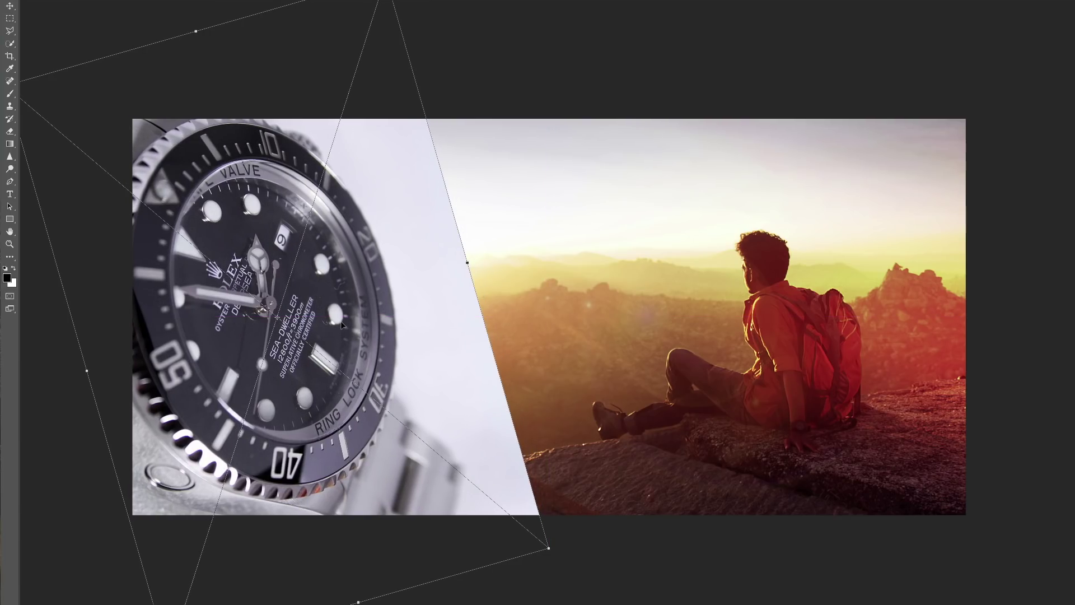
{"action": "key", "text": "c"}
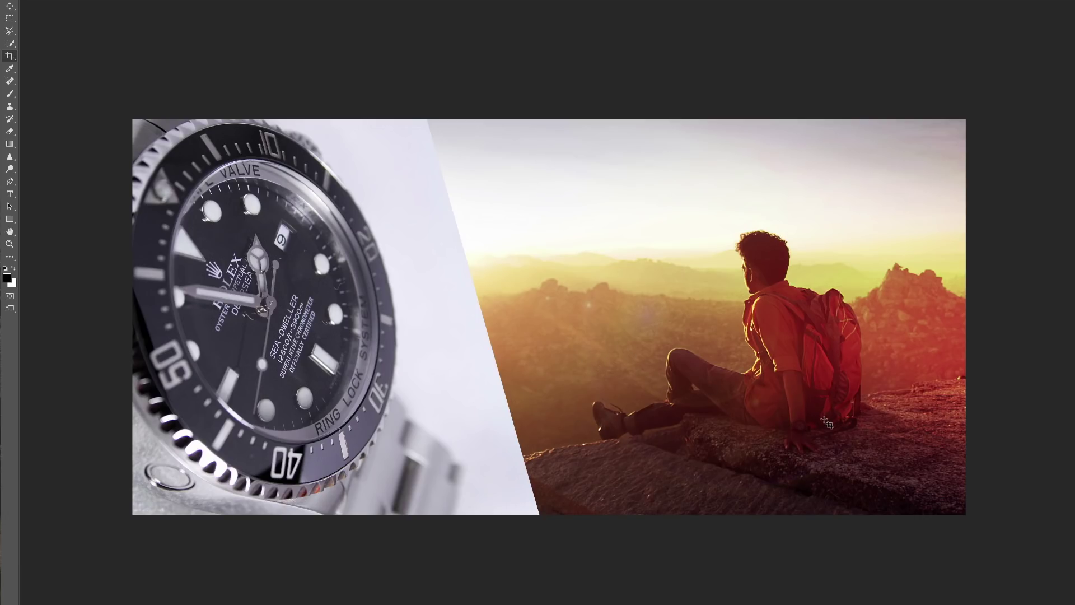
Mask the watch layer and paint its hard right edge with a large soft black brush to blend it into the sunset.
{"action": "key", "text": "v"}
{"action": "key", "text": "b"}
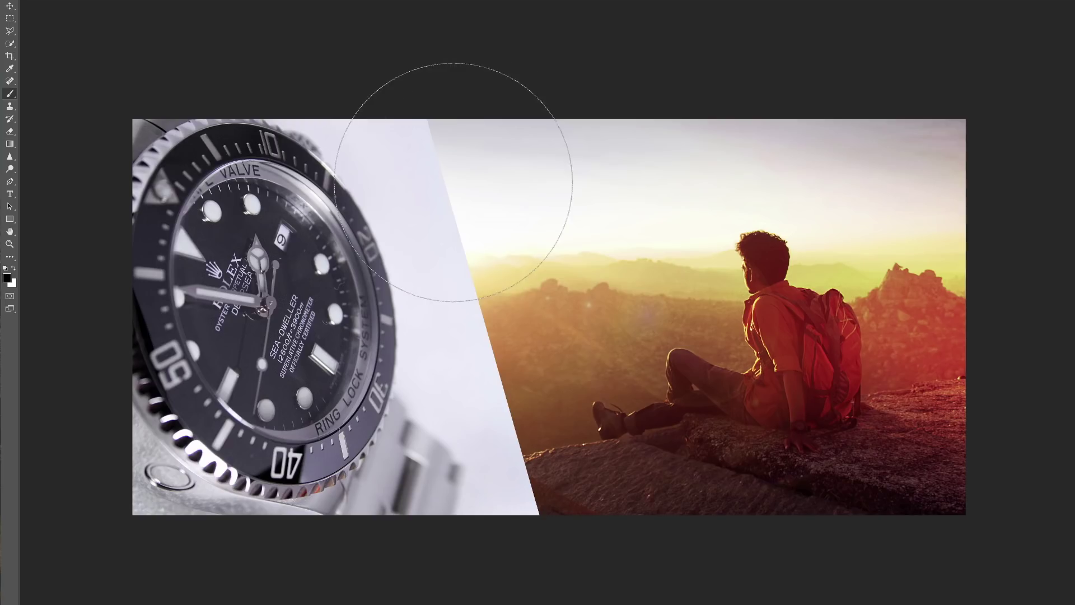
{"action": "mouse_move", "coordinate": [536, 140]}
{"action": "left_mouse_down"}
{"action": "mouse_move", "coordinate": [557, 254]}
{"action": "mouse_move", "coordinate": [549, 120]}
{"action": "mouse_move", "coordinate": [525, 80]}
{"action": "mouse_move", "coordinate": [555, 314]}
{"action": "mouse_move", "coordinate": [595, 504]}
{"action": "mouse_move", "coordinate": [600, 515]}
{"action": "mouse_move", "coordinate": [653, 484]}
{"action": "mouse_move", "coordinate": [644, 566]}
{"action": "mouse_move", "coordinate": [652, 475]}
{"action": "mouse_move", "coordinate": [644, 577]}
{"action": "mouse_move", "coordinate": [614, 371]}
{"action": "mouse_move", "coordinate": [647, 580]}
{"action": "mouse_move", "coordinate": [611, 223]}
{"action": "mouse_move", "coordinate": [666, 552]}
{"action": "mouse_move", "coordinate": [649, 486]}
{"action": "mouse_move", "coordinate": [685, 364]}
{"action": "mouse_move", "coordinate": [729, 344]}
{"action": "mouse_move", "coordinate": [528, 94]}
{"action": "mouse_move", "coordinate": [501, 82]}
{"action": "left_mouse_up"}
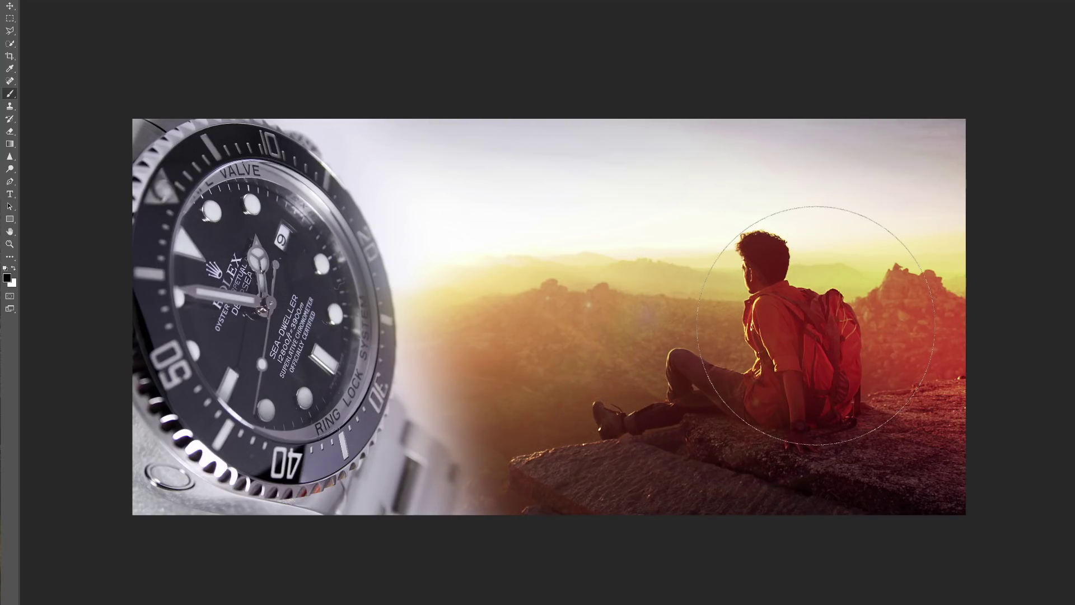
Apply a Gaussian Blur with a 12 pixel radius to the Background layer with the sunset photo.
{"action": "left_click", "coordinate": [9, 7]}
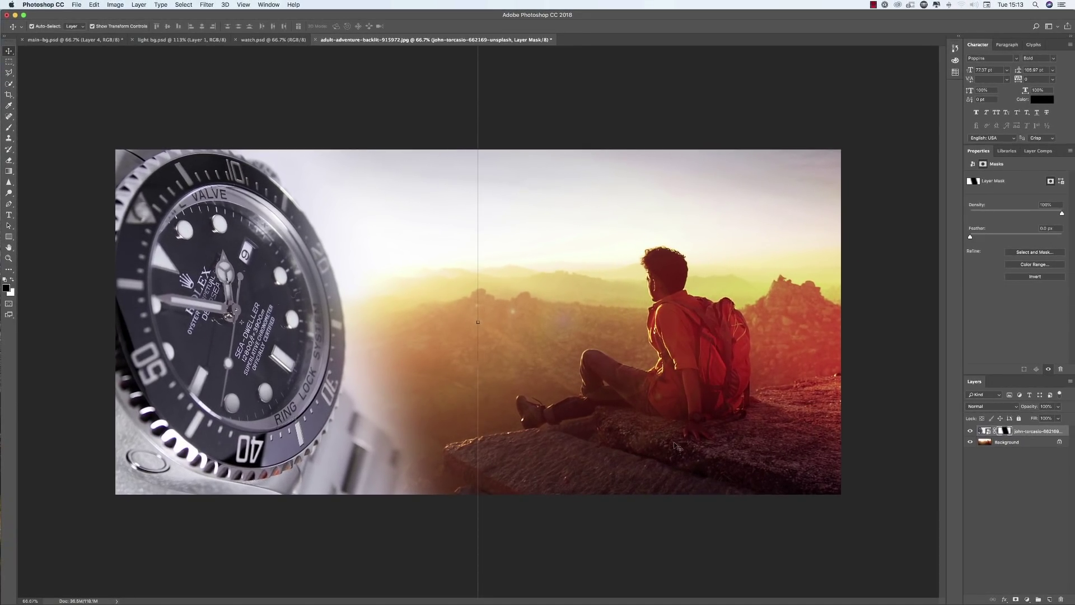
{"action": "left_click", "coordinate": [678, 408]}
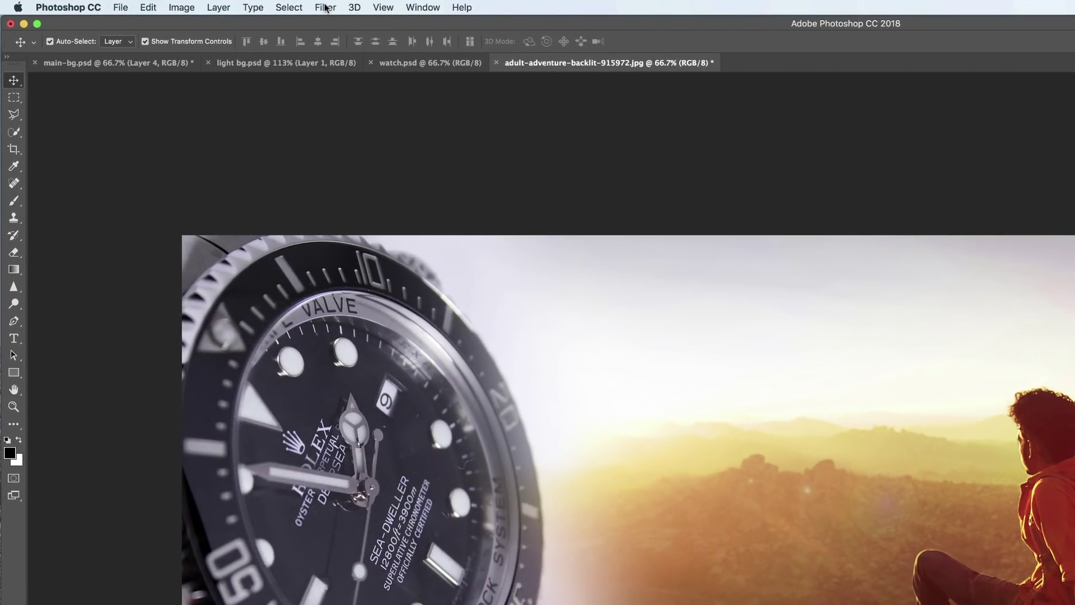
{"action": "left_click", "coordinate": [325, 6]}
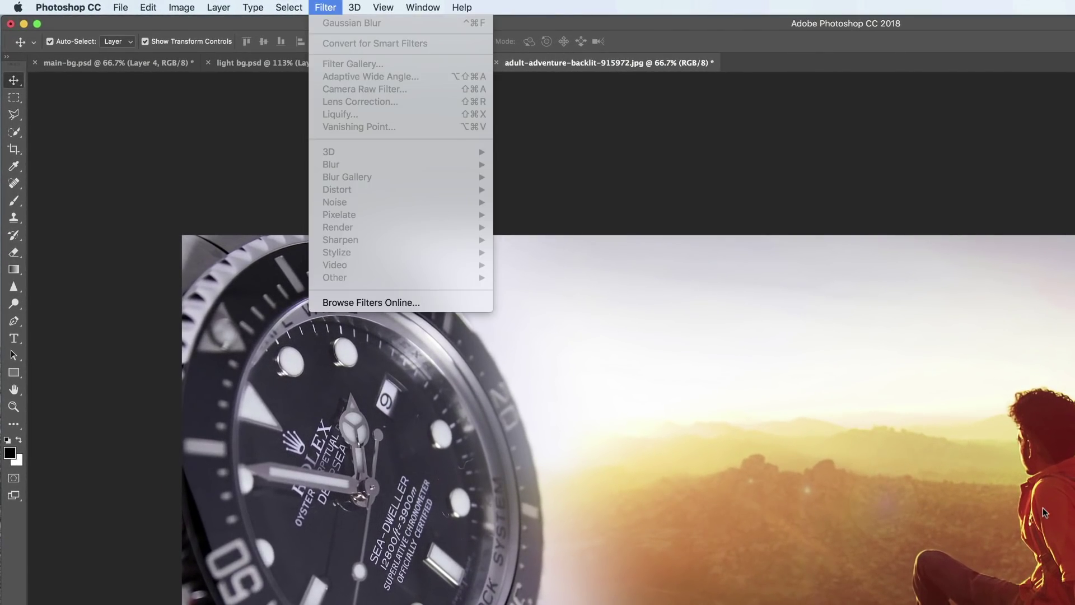
{"action": "mouse_move", "coordinate": [392, 164]}
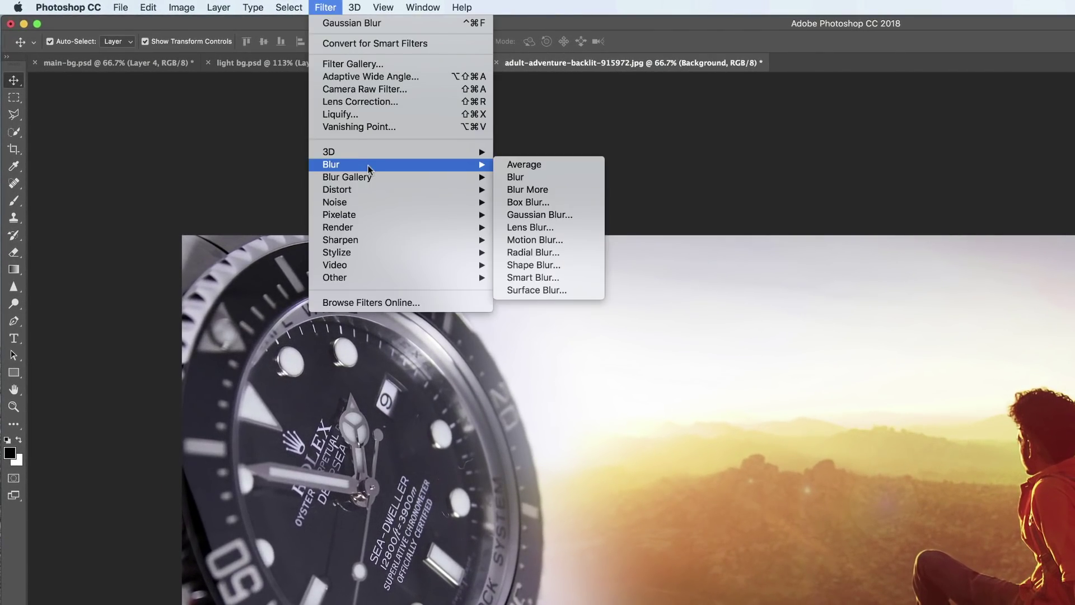
{"action": "left_click", "coordinate": [550, 218]}
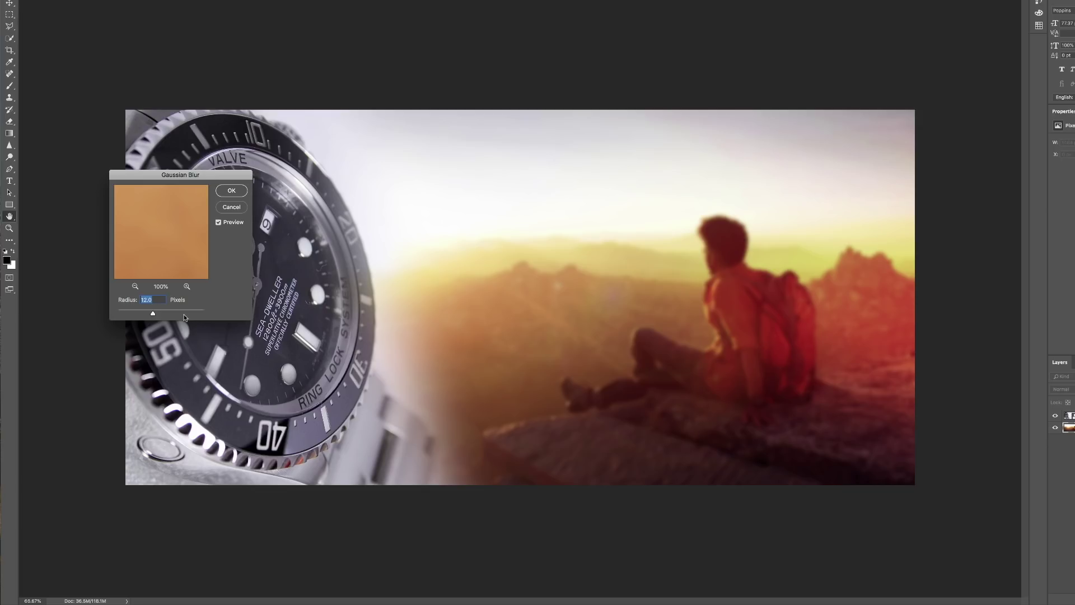
{"action": "left_click", "coordinate": [234, 195]}
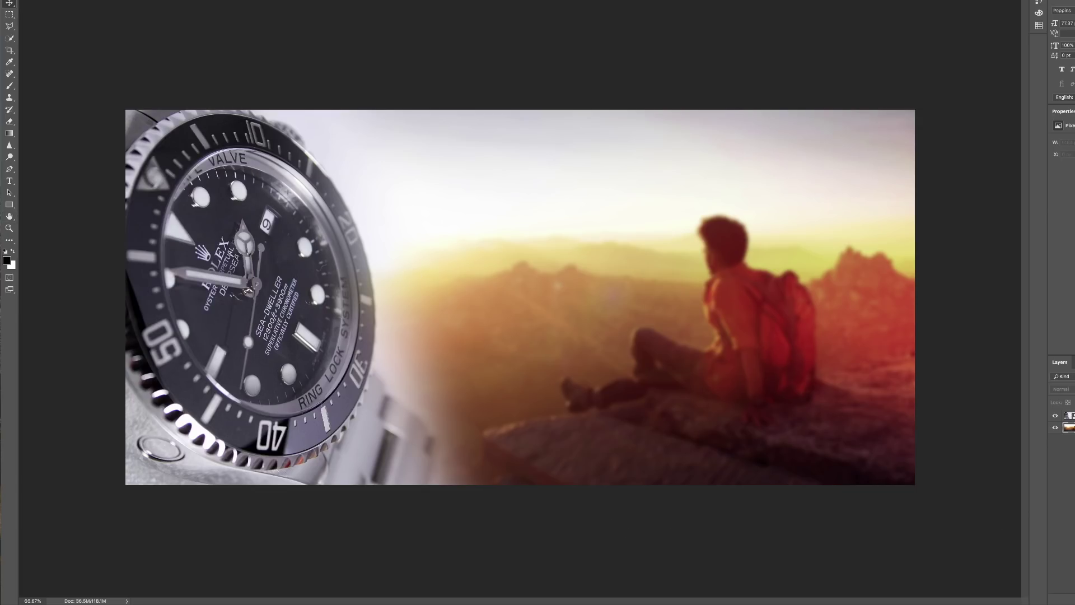
Stamp all visible layers into a new merged layer above the masked watch layer.
{"action": "left_click", "coordinate": [1070, 415]}
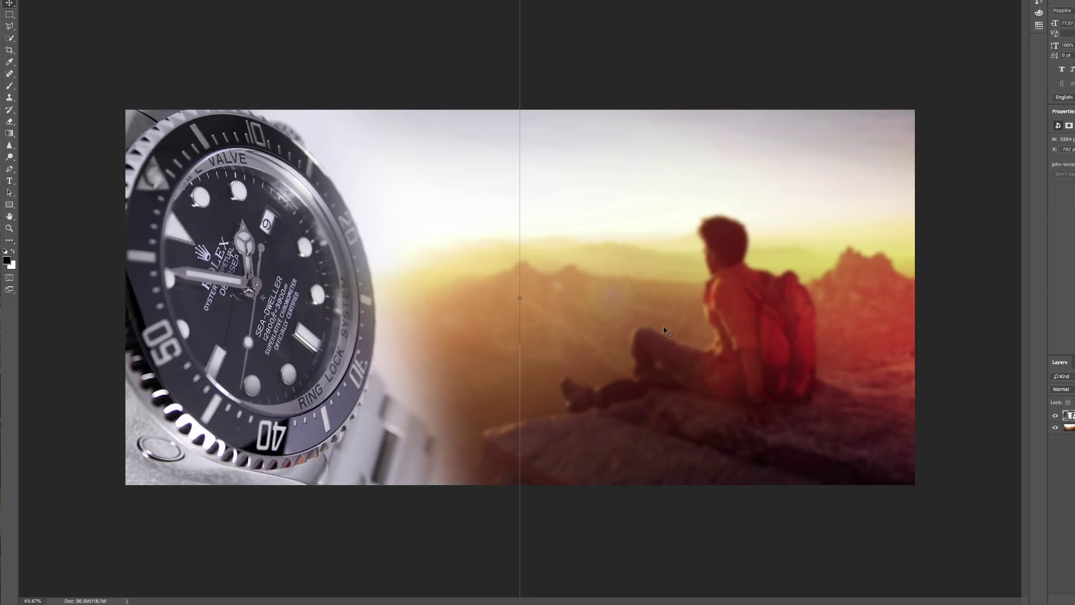
{"action": "left_click", "coordinate": [694, 525]}
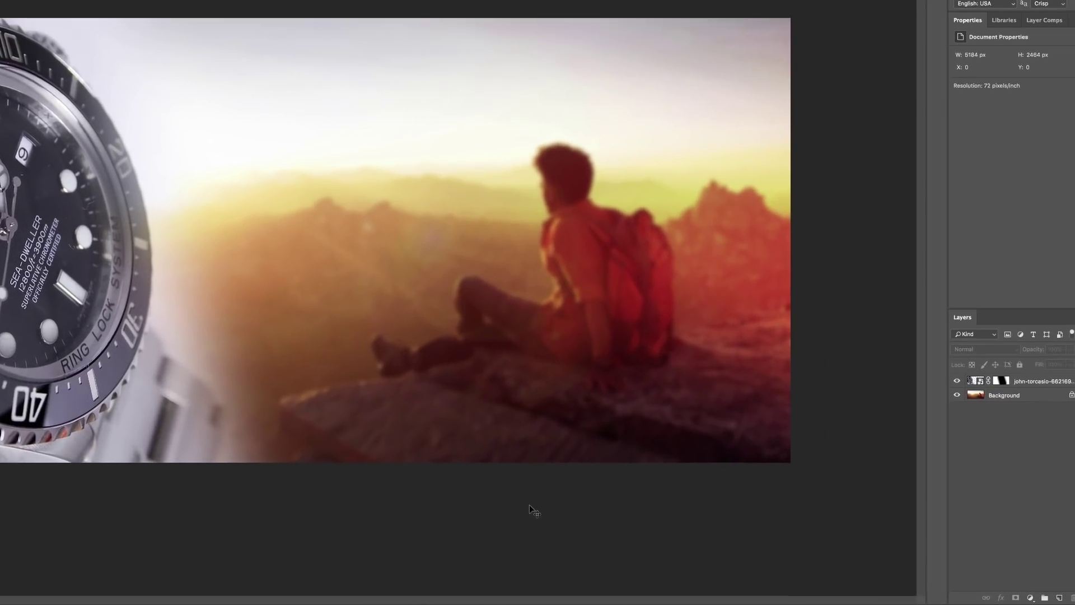
{"action": "left_click", "coordinate": [1070, 416]}
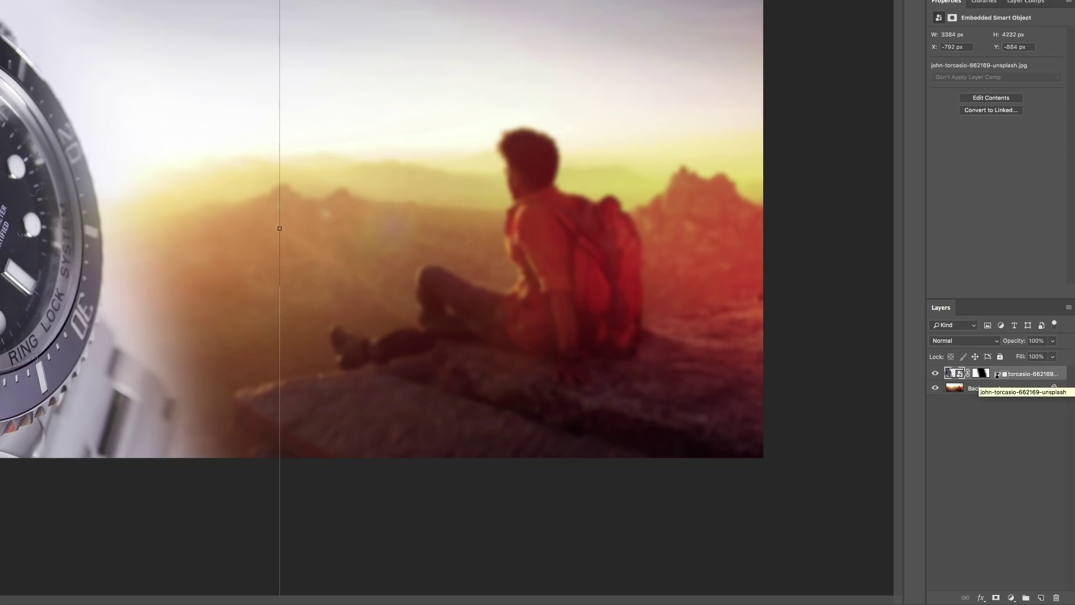
{"action": "key", "text": "ctrl+alt+shift+e"}
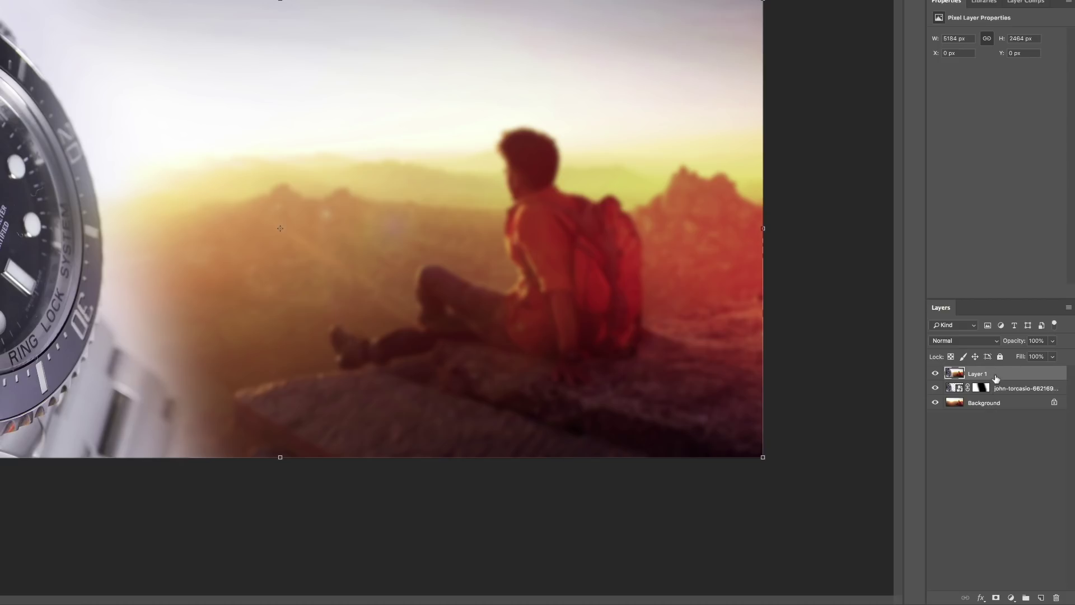
Desaturate the merged top layer to black and white.
{"action": "left_click", "coordinate": [826, 186]}
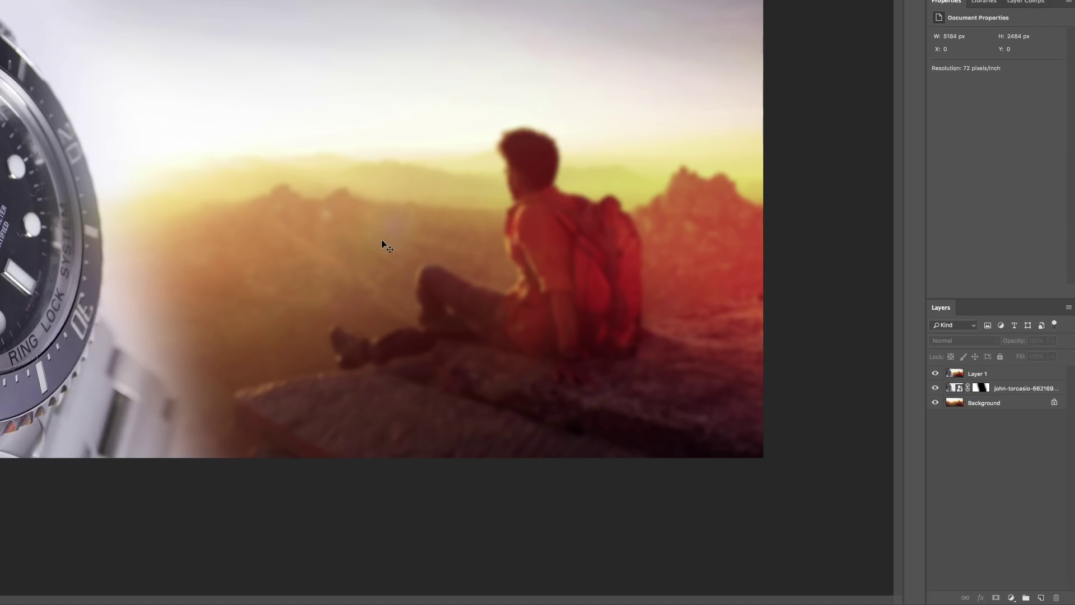
{"action": "left_click", "coordinate": [1008, 375]}
{"action": "key", "text": "ctrl+shift+u"}
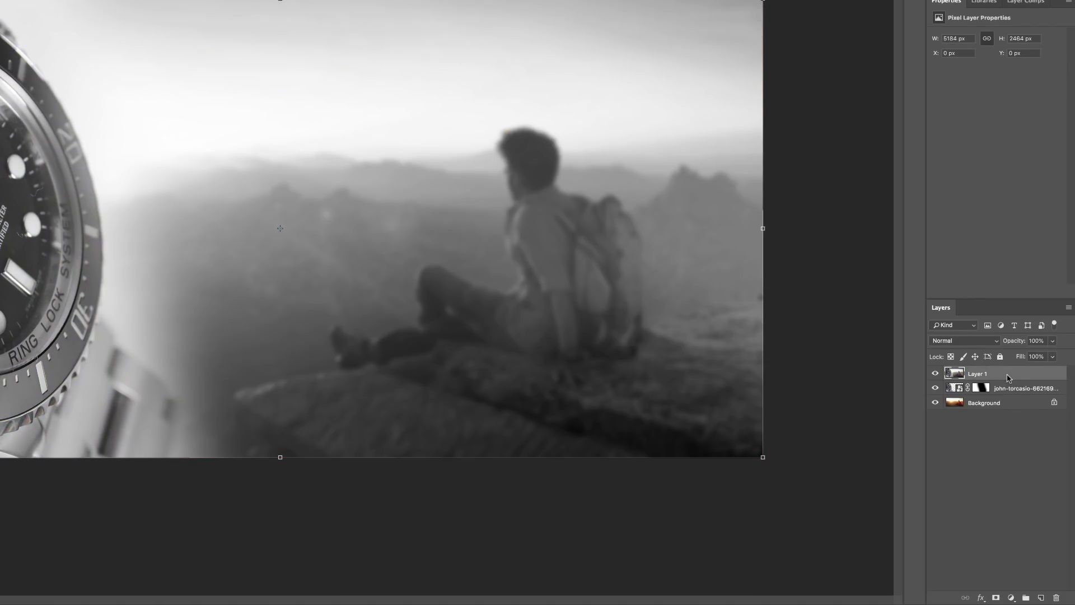
{"action": "left_click", "coordinate": [824, 24]}
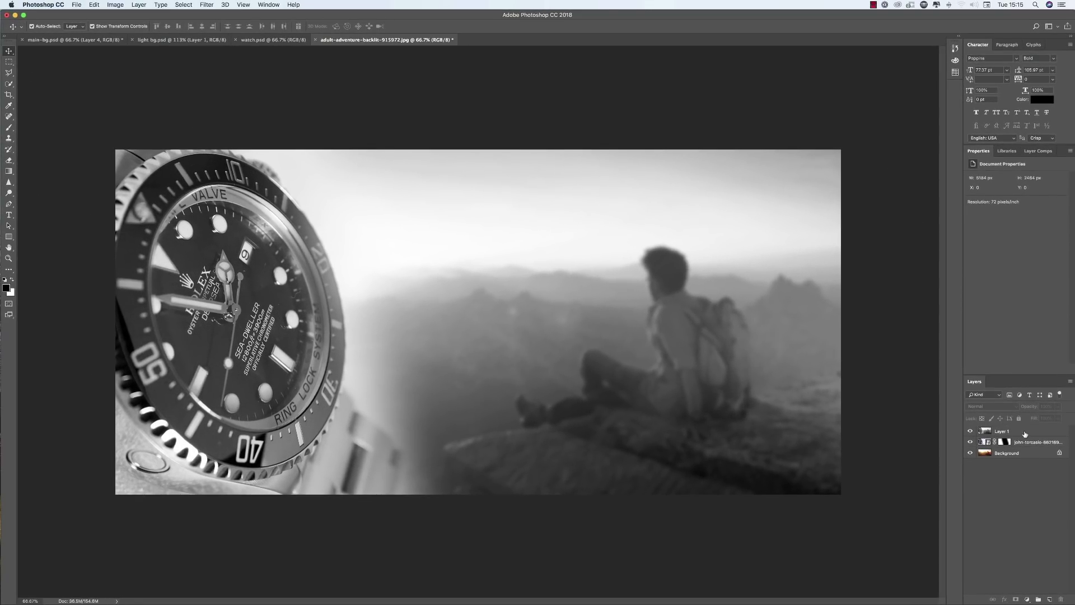
Colorize the merged layer dark blue with Hue/Saturation, using hue 211, saturation 46 and lightness -55.
{"action": "left_click", "coordinate": [1026, 434]}
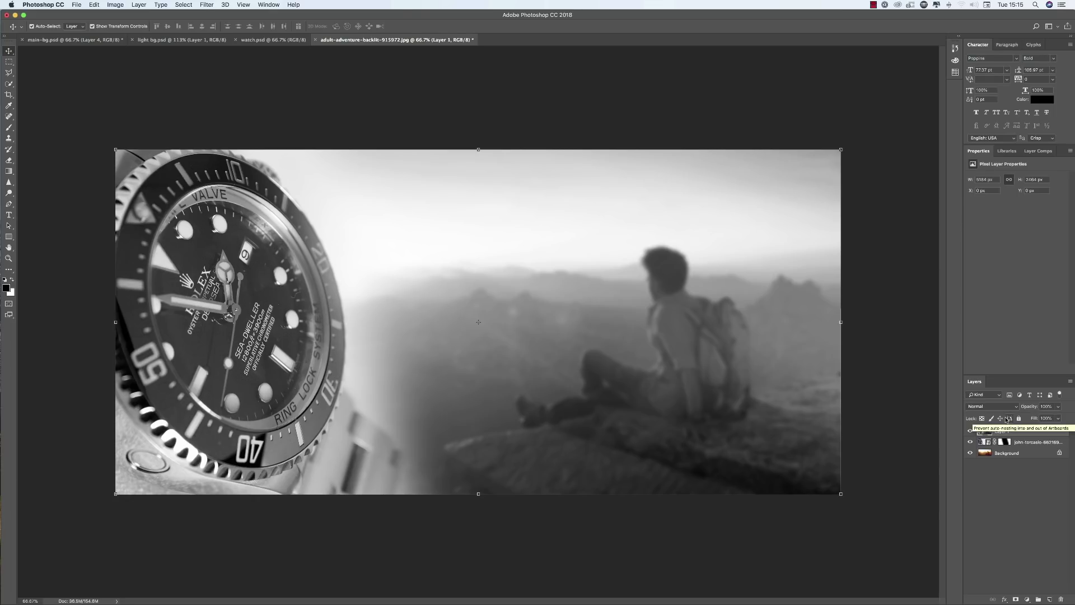
{"action": "key", "text": "super+u"}
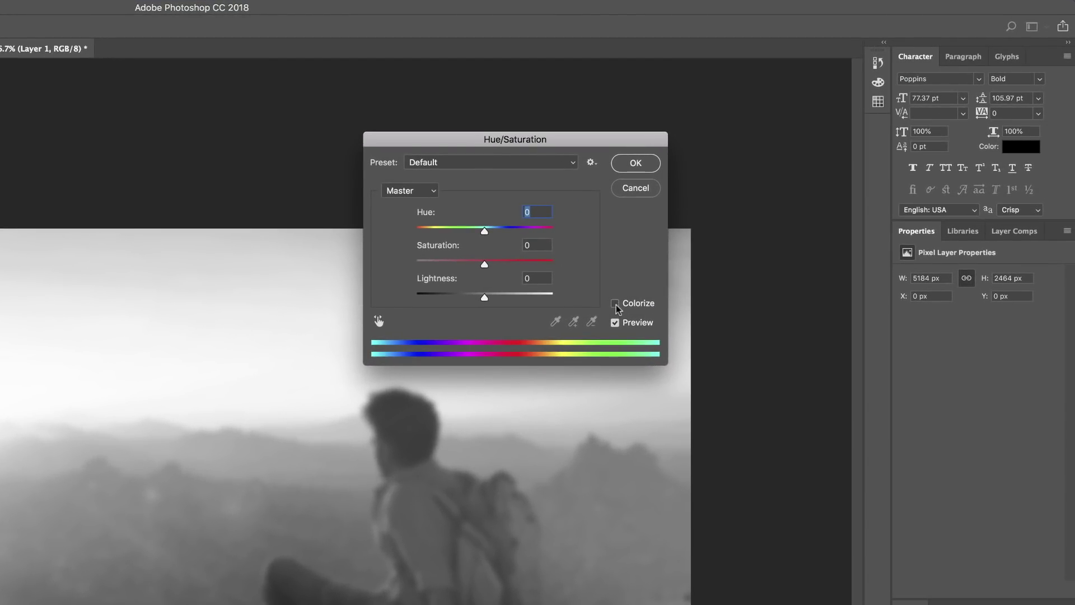
{"action": "left_click", "coordinate": [615, 303]}
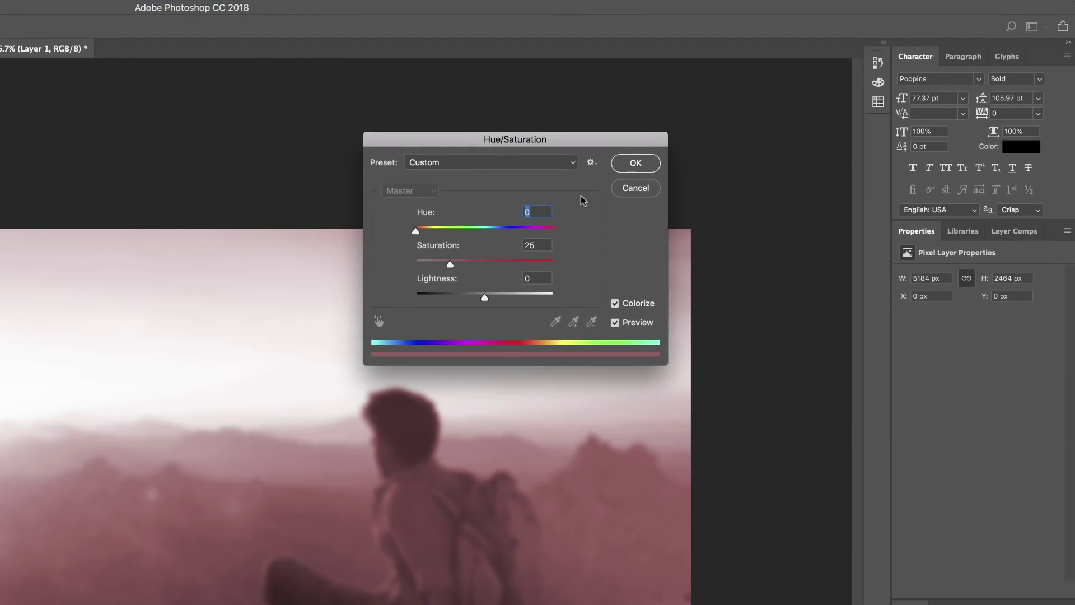
{"action": "left_click_drag", "start_coordinate": [582, 145], "coordinate": [607, 12]}
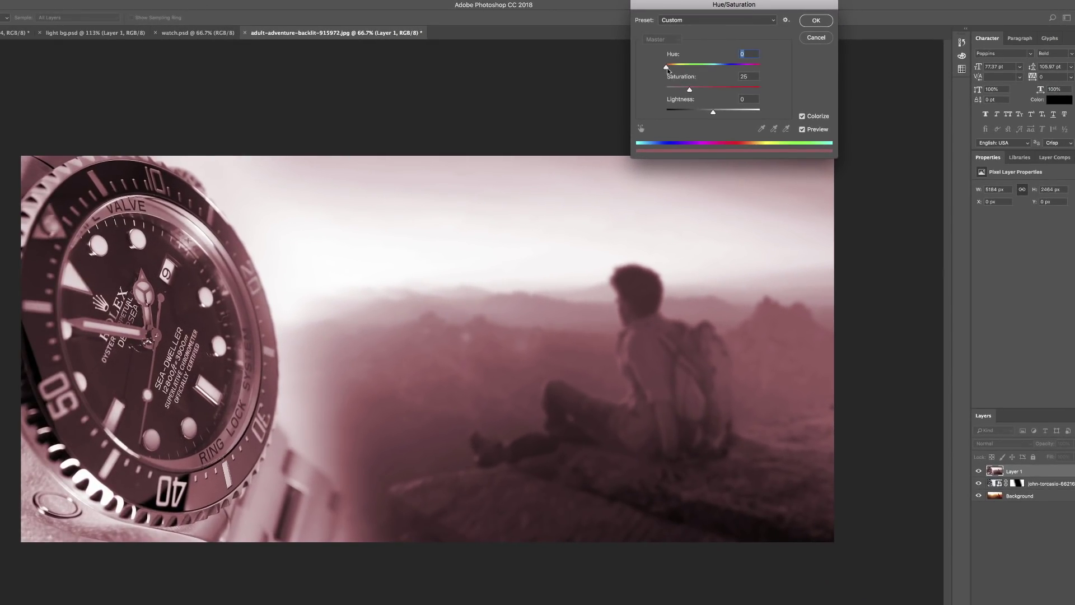
{"action": "left_click_drag", "start_coordinate": [666, 66], "coordinate": [728, 72]}
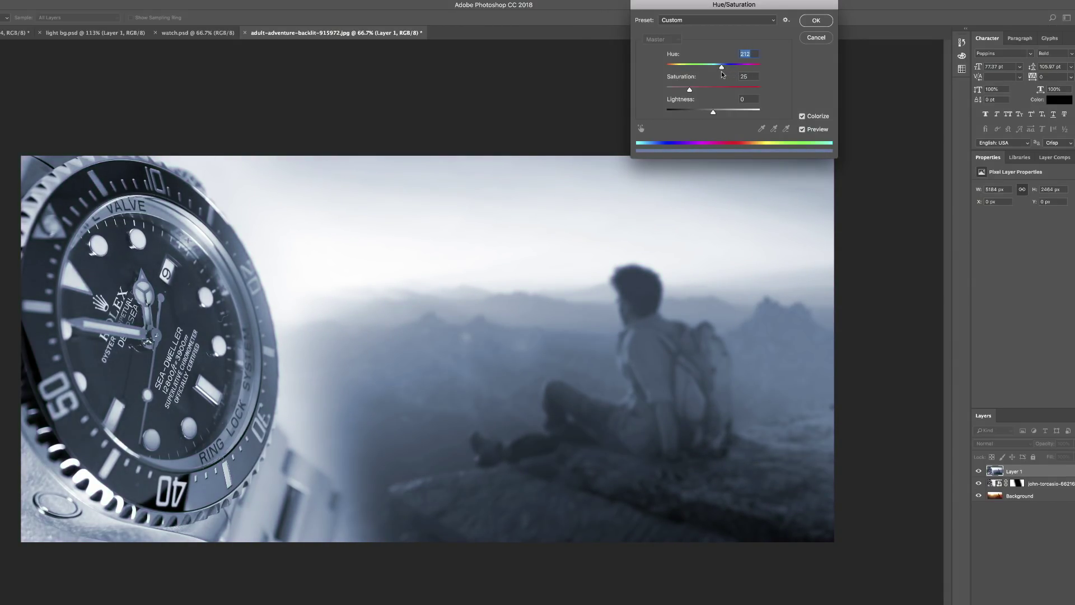
{"action": "left_click_drag", "start_coordinate": [690, 89], "coordinate": [742, 93]}
{"action": "left_click_drag", "start_coordinate": [712, 112], "coordinate": [683, 114]}
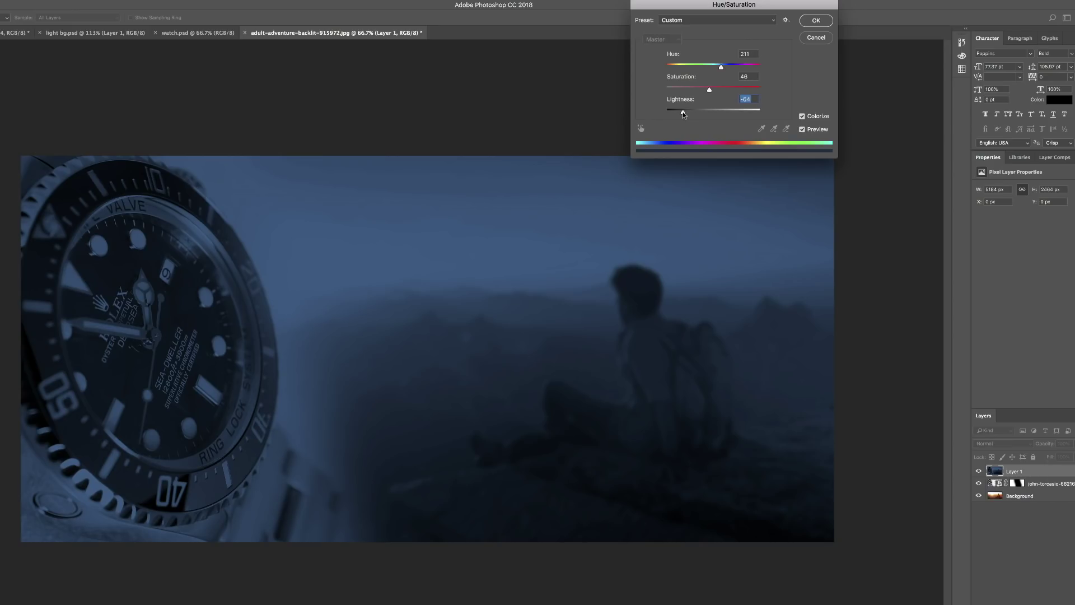
{"action": "left_click_drag", "start_coordinate": [683, 112], "coordinate": [688, 115]}
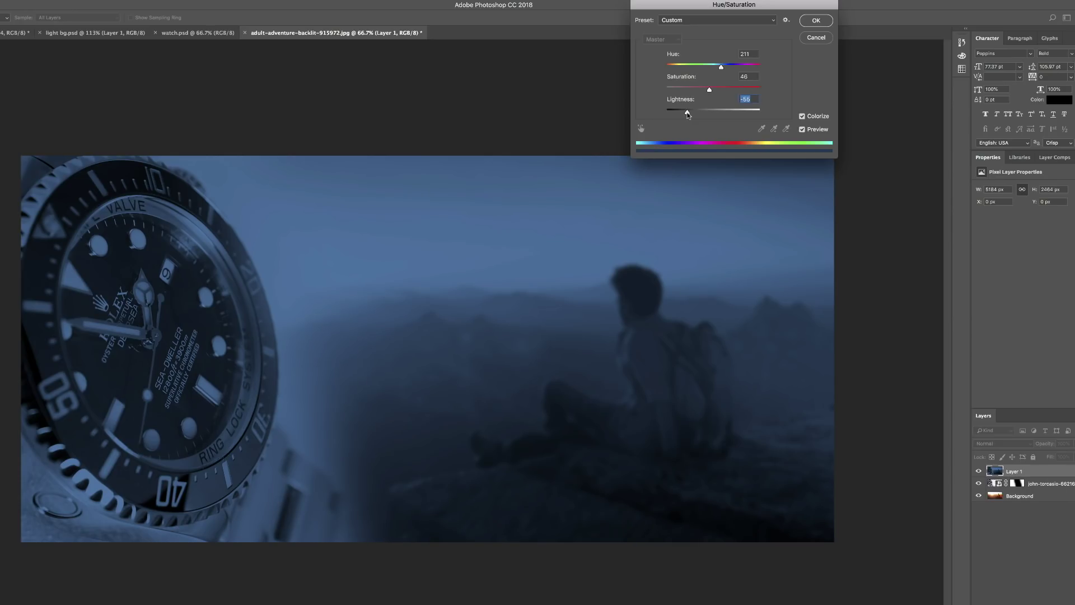
{"action": "left_click", "coordinate": [817, 21]}
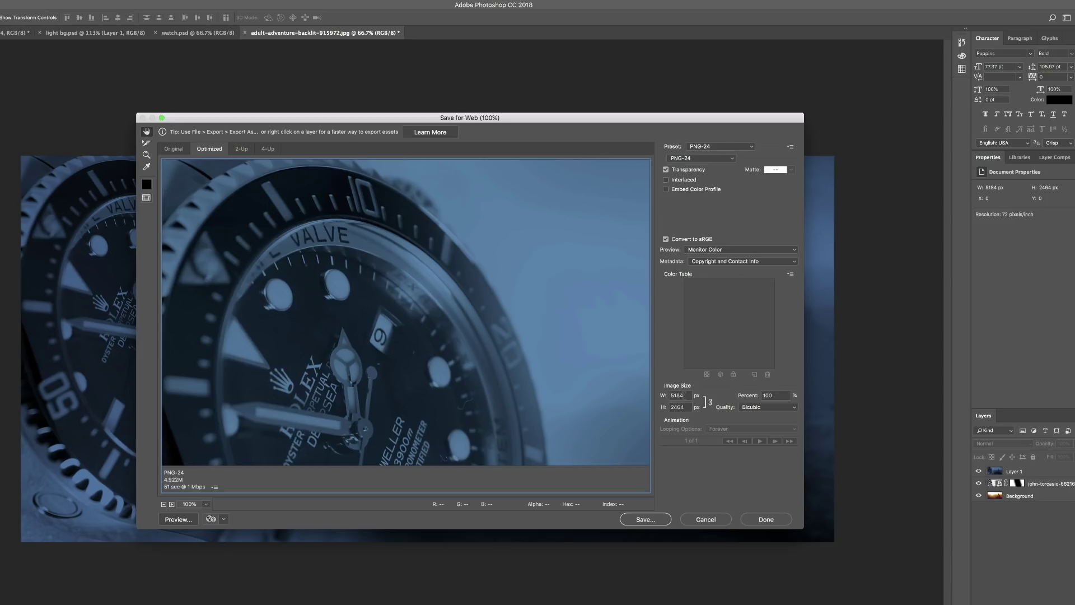
Export the blue banner for web as a 1920 px wide JPEG at quality 80, keeping the suggested file name.
{"action": "double_click", "coordinate": [686, 395]}
{"action": "type", "text": "1920"}
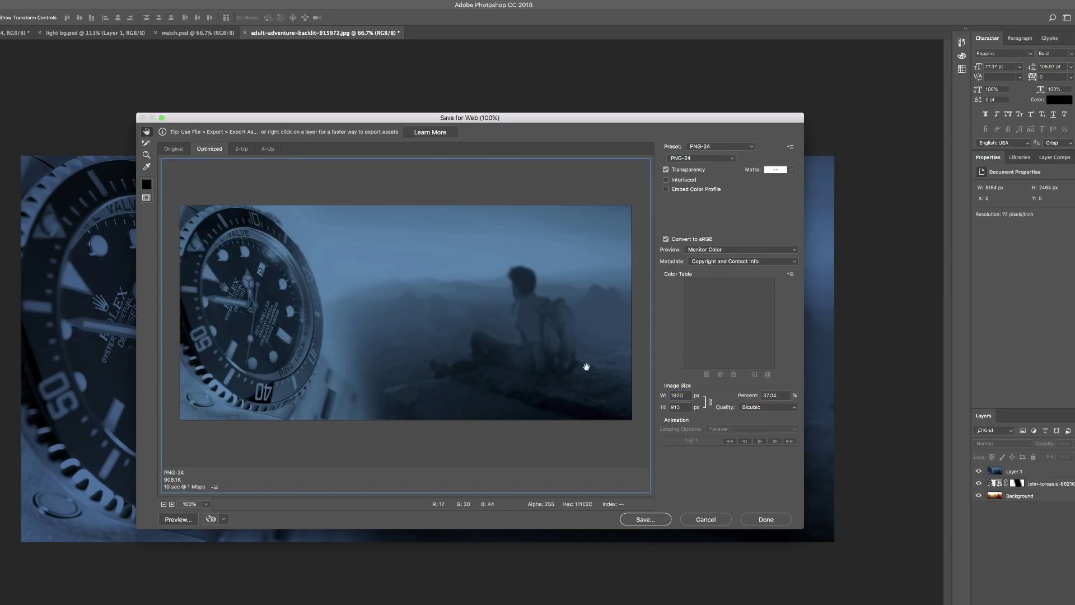
{"action": "left_click", "coordinate": [724, 159]}
{"action": "left_click", "coordinate": [724, 159]}
{"action": "left_click", "coordinate": [730, 146]}
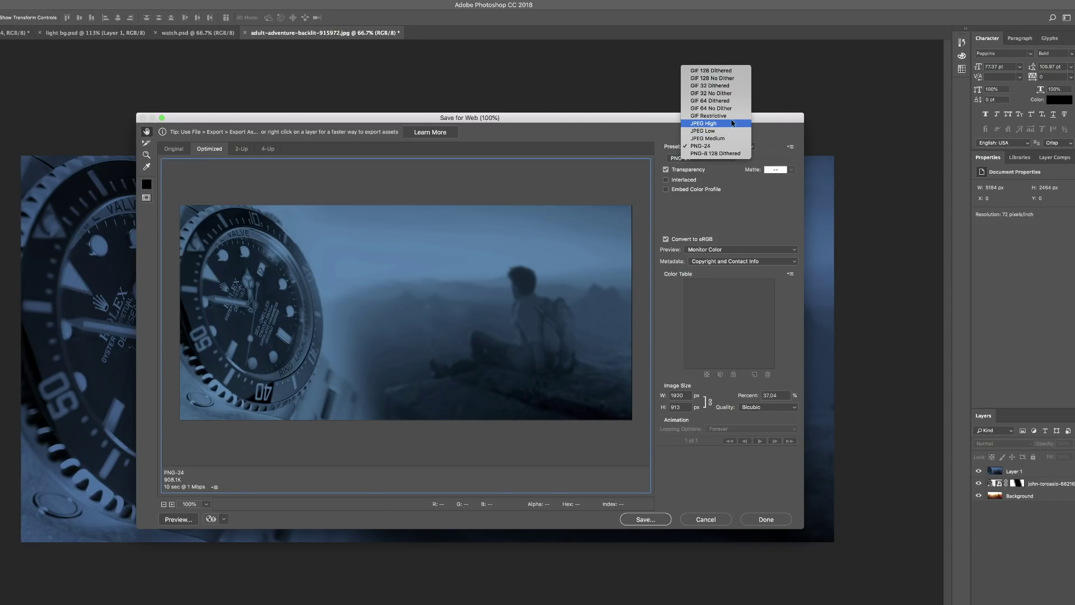
{"action": "left_click", "coordinate": [738, 129]}
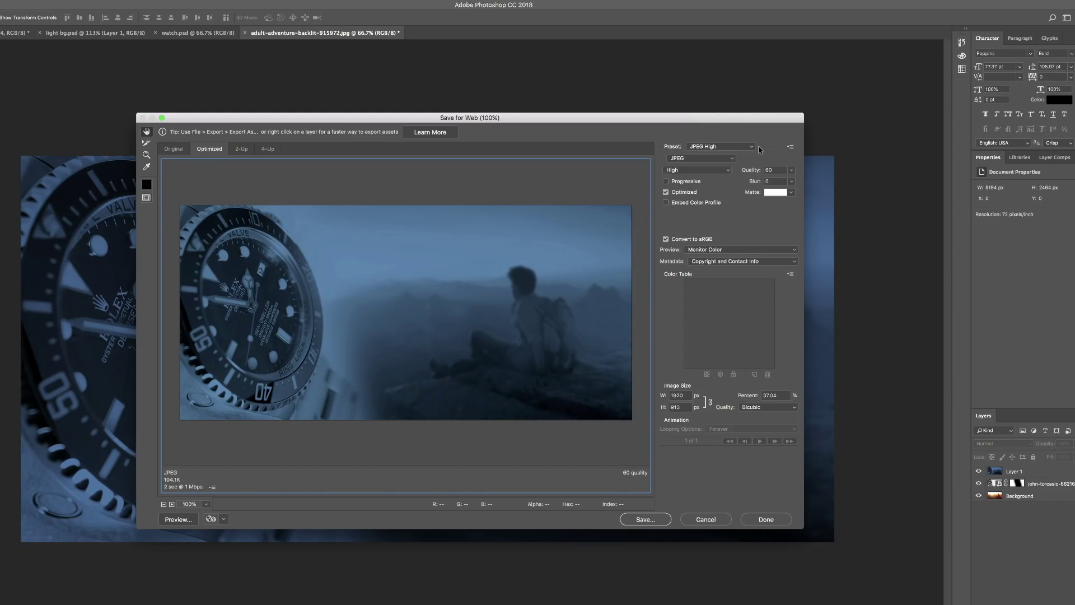
{"action": "left_click_drag", "start_coordinate": [755, 174], "coordinate": [769, 178]}
{"action": "left_click", "coordinate": [644, 519]}
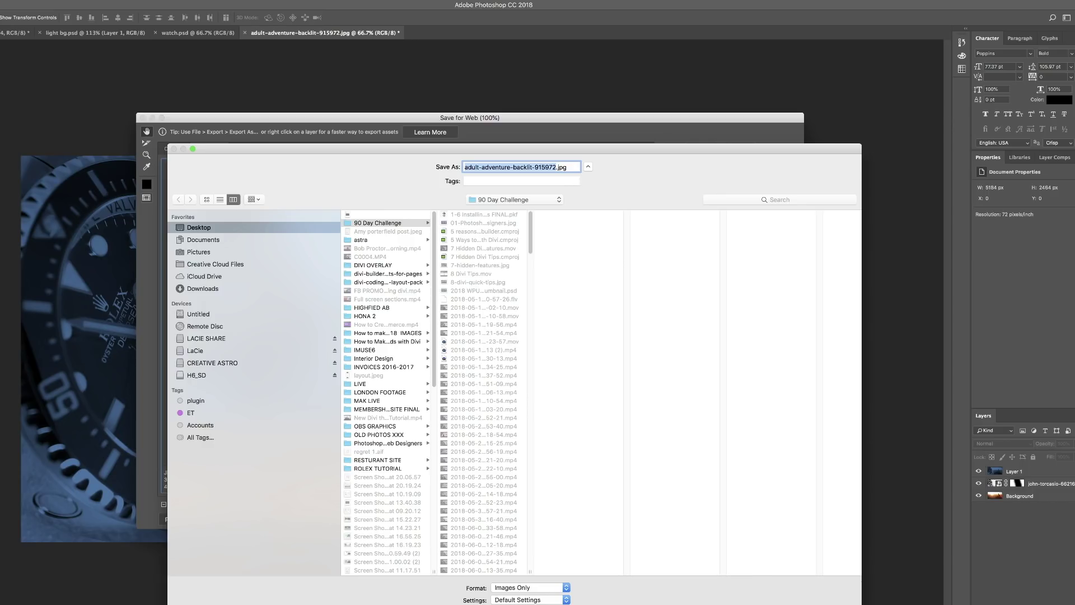
{"action": "key", "text": "Return"}
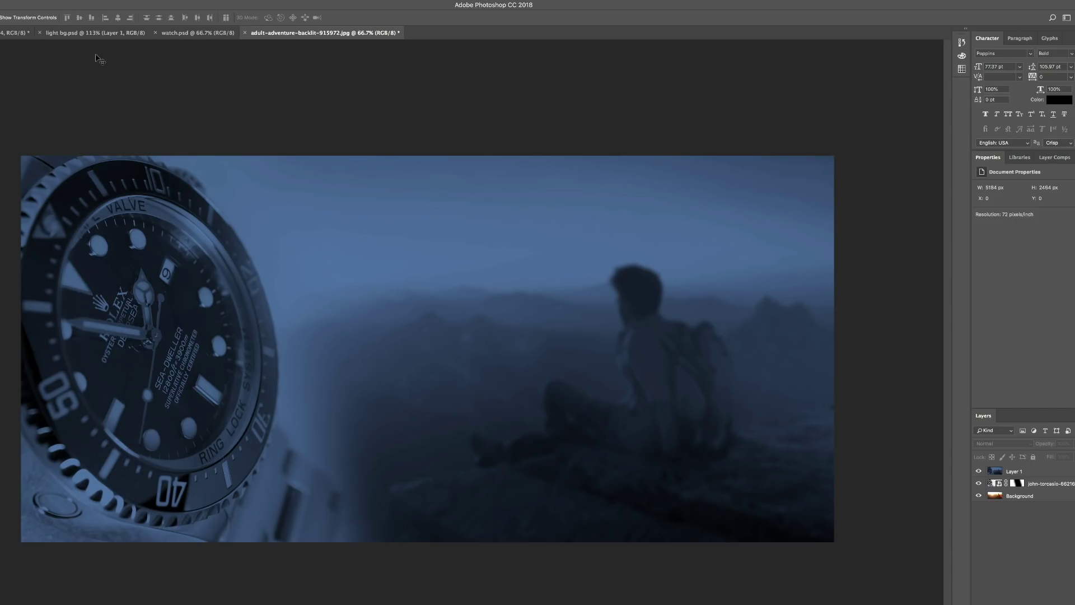
Switch to the light bg.psd document and hide Layer 1 and Layer 2, leaving only the Background watch photo visible.
{"action": "left_click", "coordinate": [95, 33]}
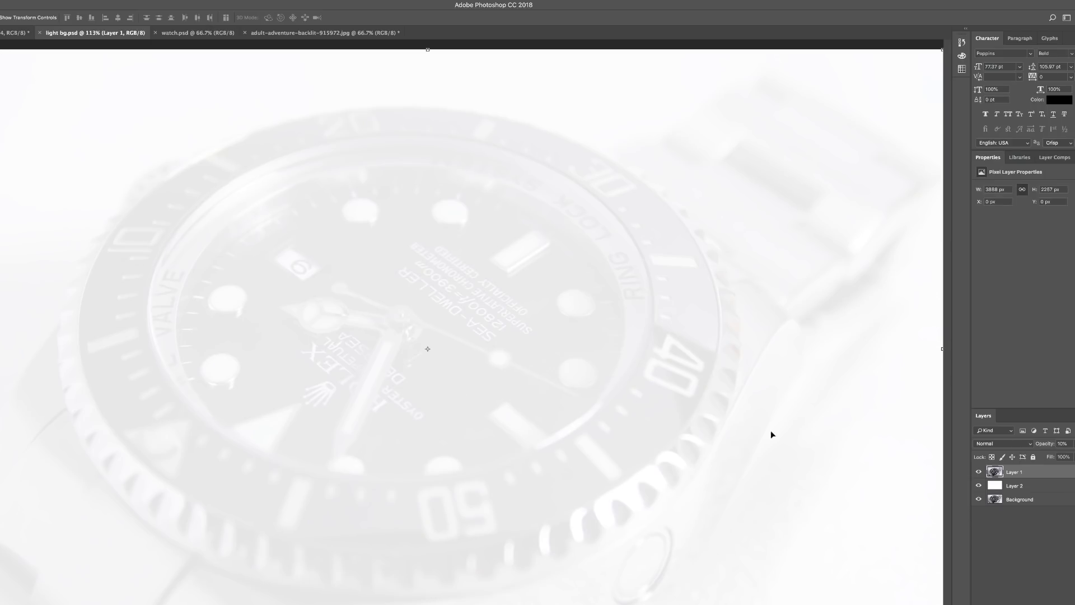
{"action": "left_click", "coordinate": [979, 471]}
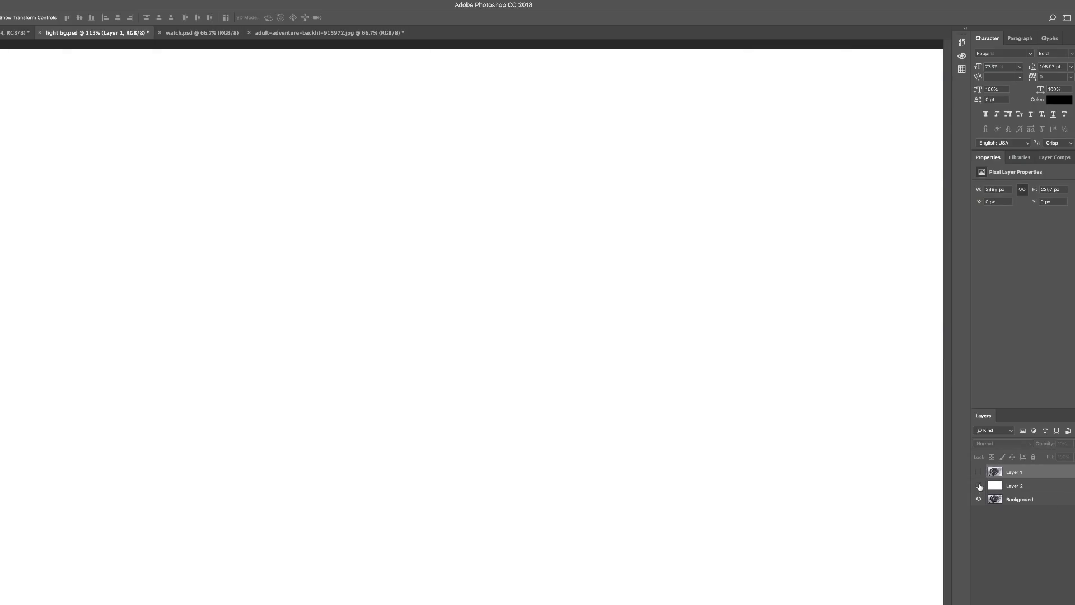
{"action": "left_click", "coordinate": [979, 486]}
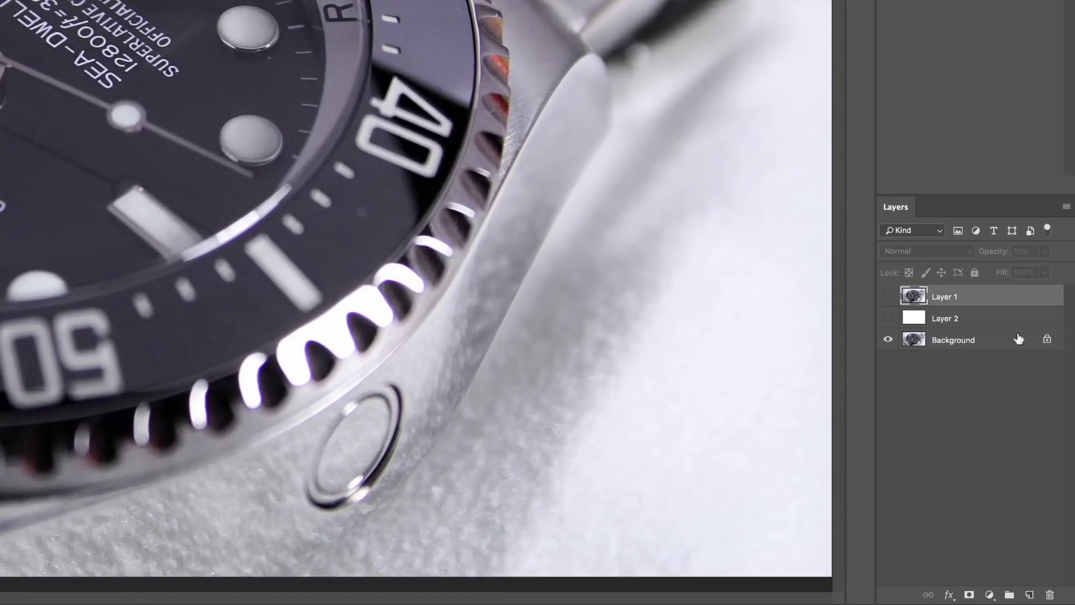
Add a new layer directly above the Background watch photo, fill it with white and set its opacity to 90%.
{"action": "left_click", "coordinate": [1019, 339]}
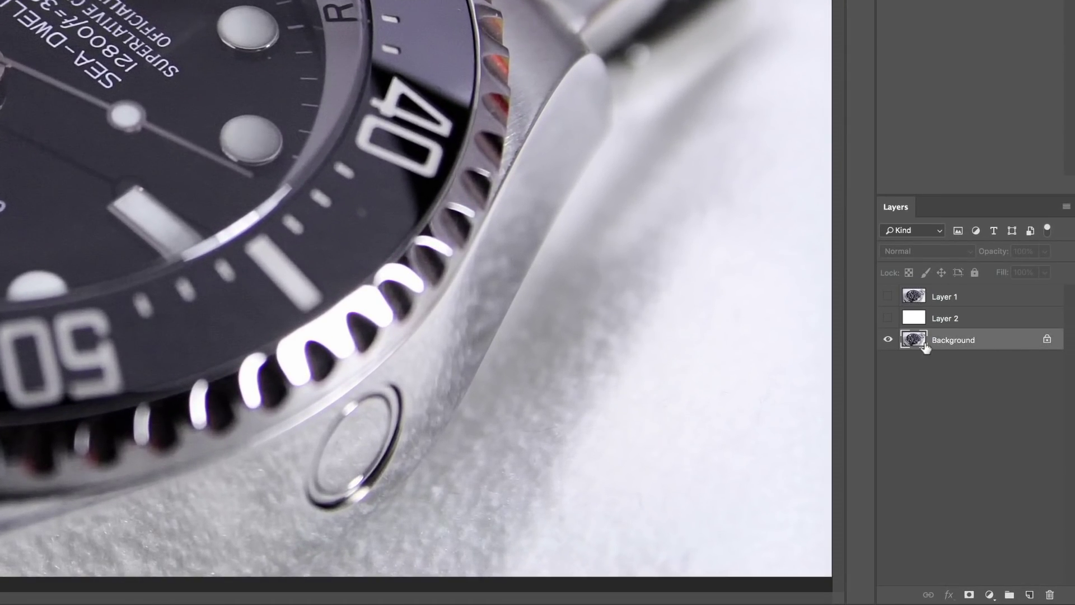
{"action": "left_click", "coordinate": [1029, 595]}
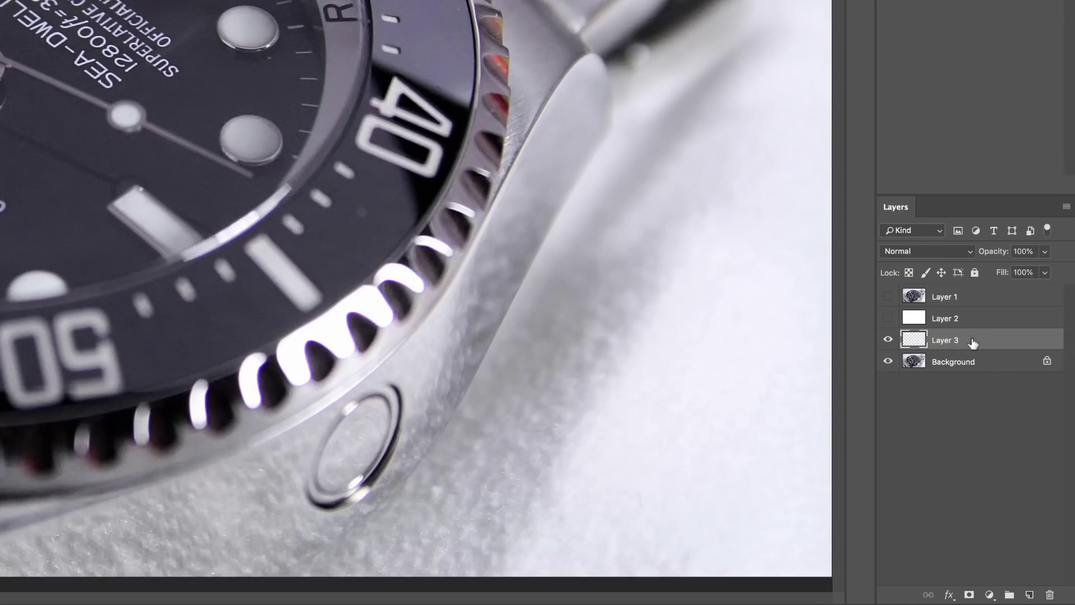
{"action": "key", "text": "ctrl+BackSpace"}
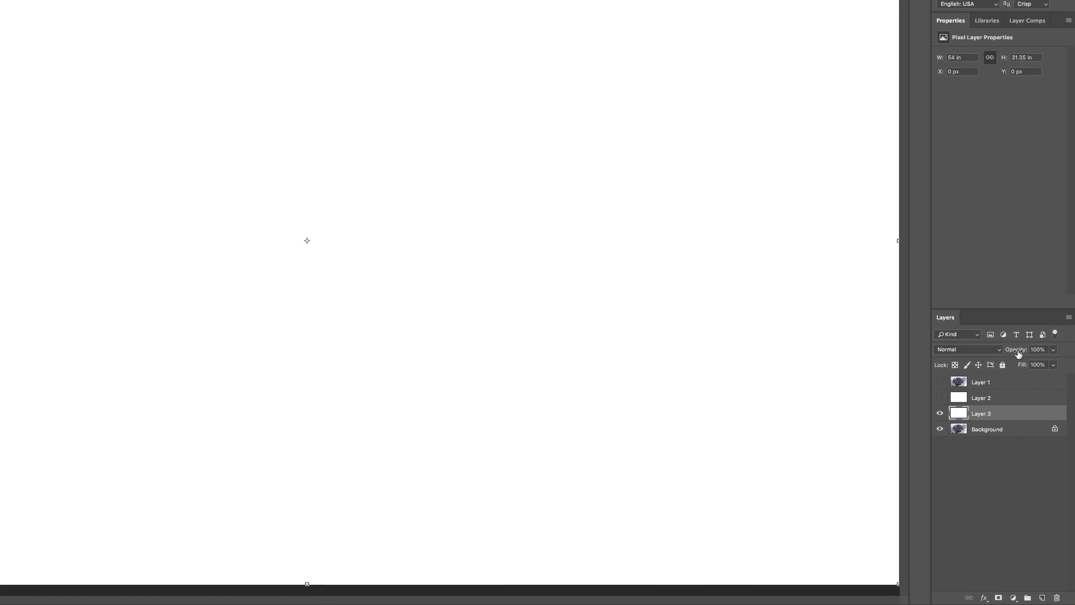
{"action": "mouse_move", "coordinate": [1018, 353]}
{"action": "left_mouse_down"}
{"action": "mouse_move", "coordinate": [999, 354]}
{"action": "mouse_move", "coordinate": [1013, 355]}
{"action": "left_mouse_up"}
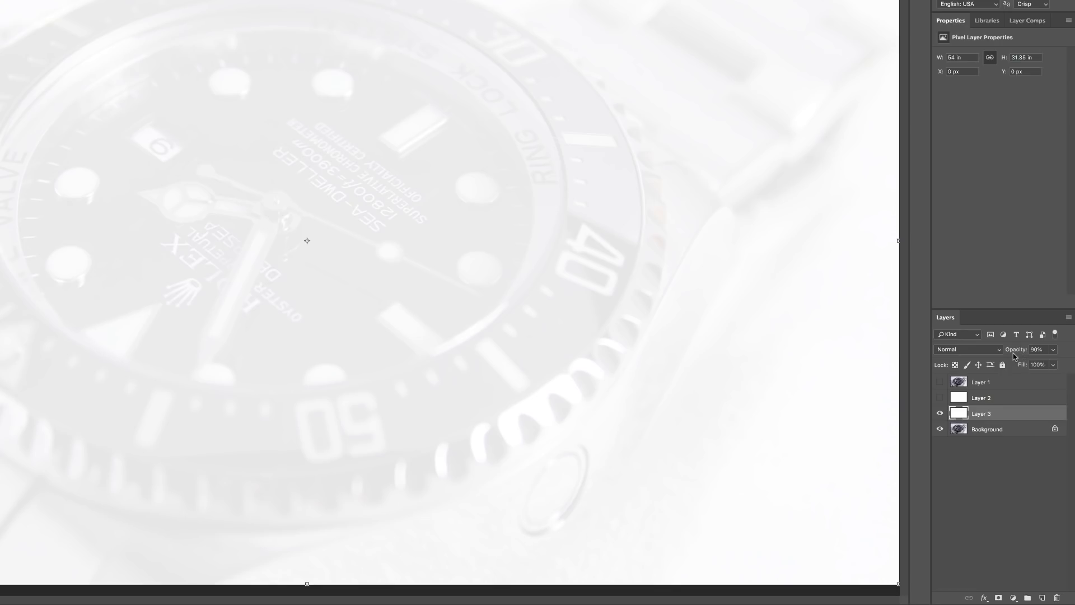
Export the faded light watch background for web as a 1920 px wide JPEG at quality 80.
{"action": "key", "text": "super+minus"}
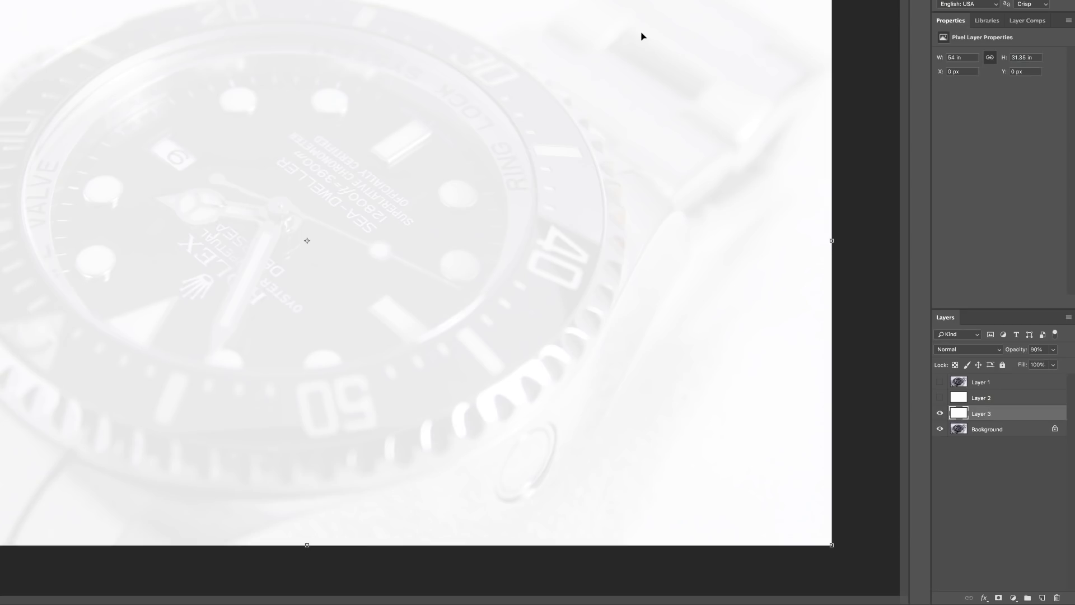
{"action": "key", "text": "super+alt+shift+s"}
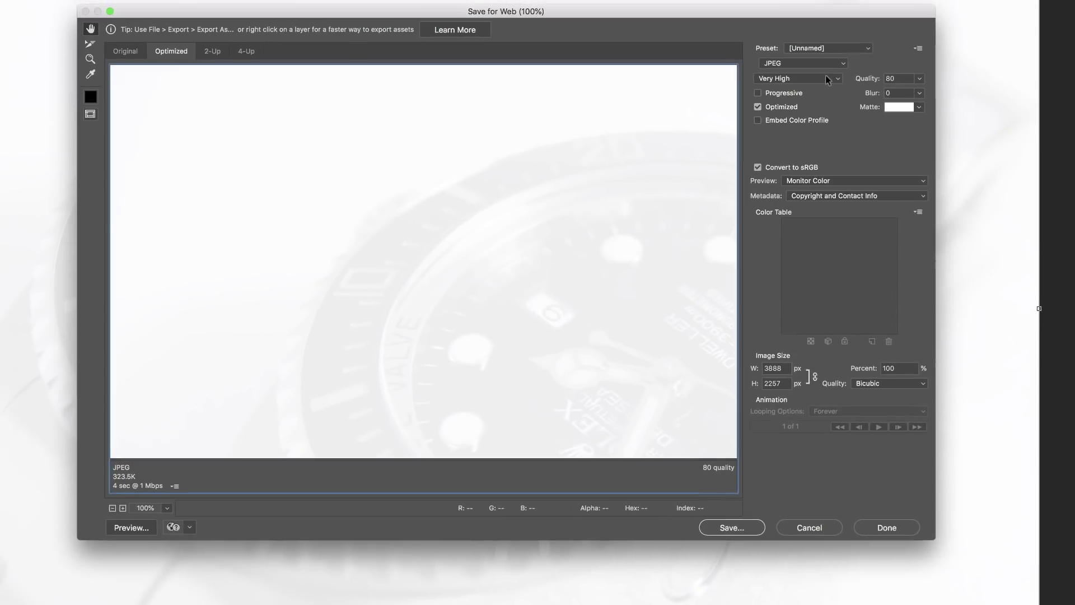
{"action": "left_click", "coordinate": [819, 381]}
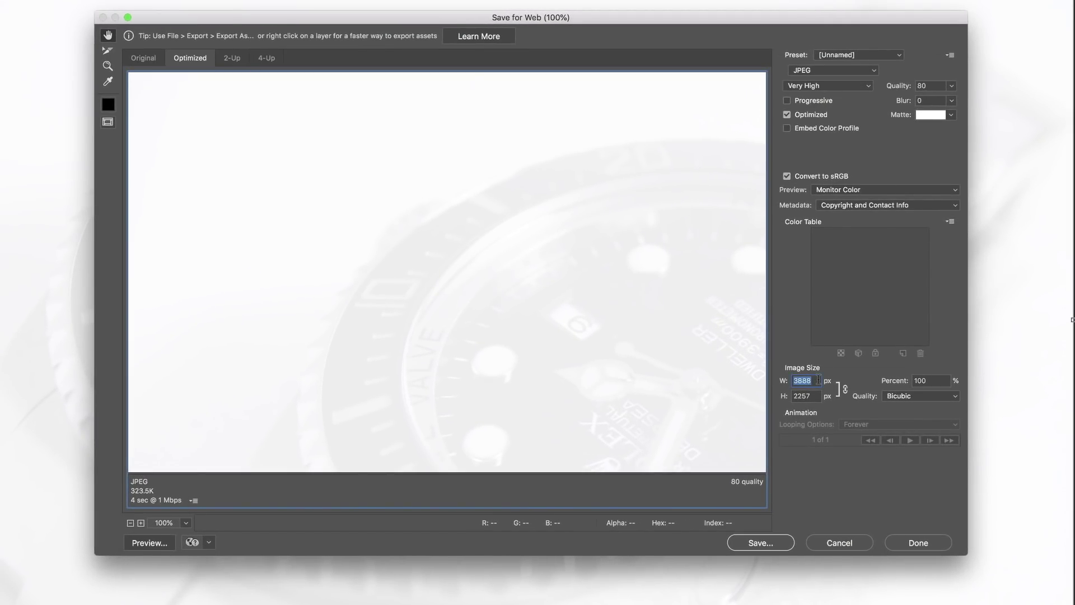
{"action": "type", "text": "1920"}
{"action": "left_click", "coordinate": [811, 421]}
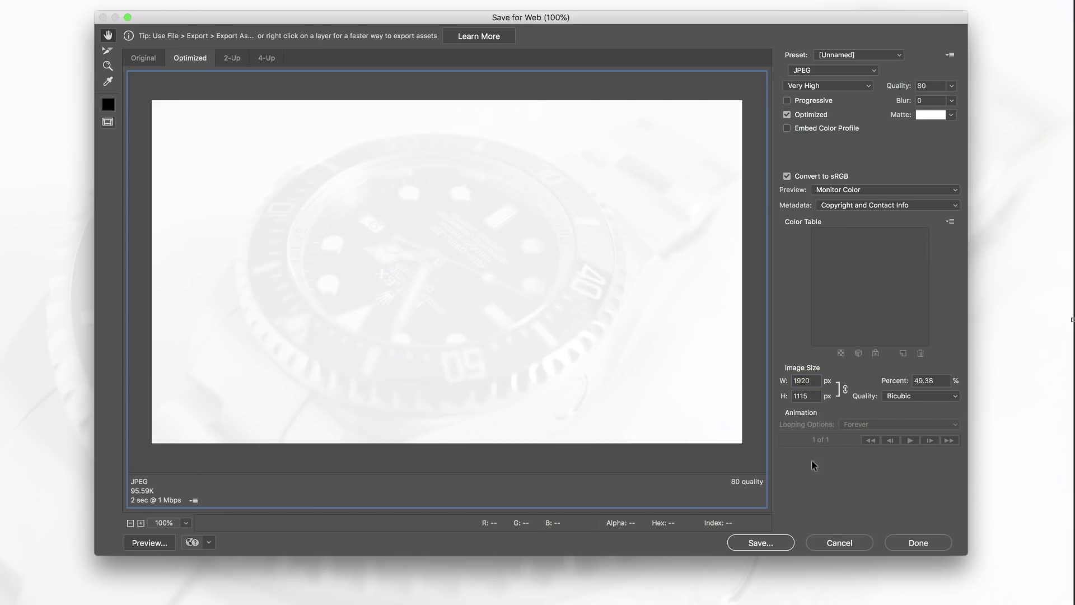
{"action": "left_click", "coordinate": [761, 543]}
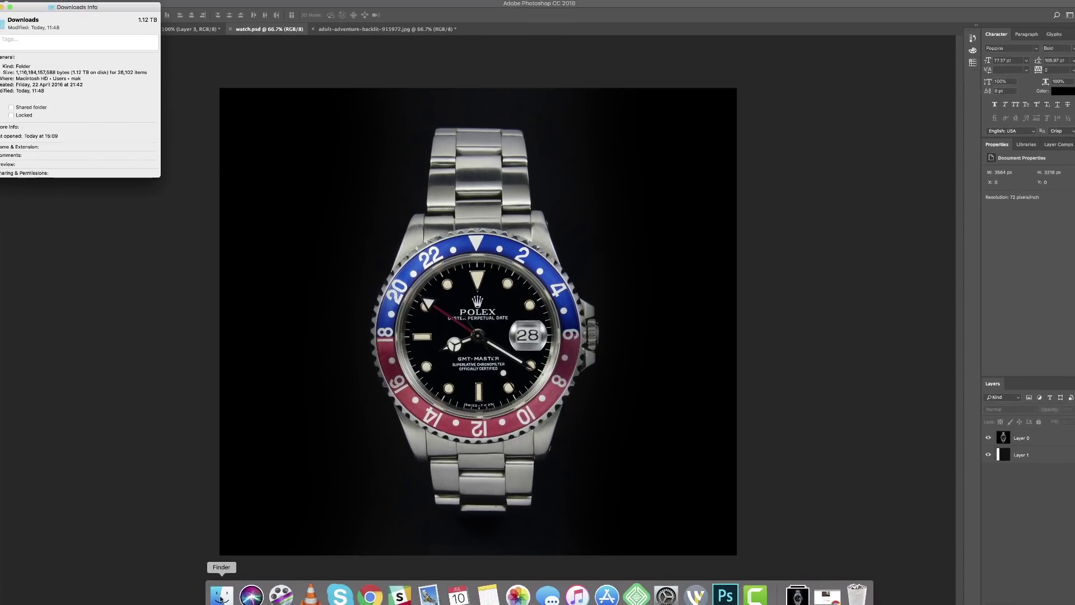
Open analog-clock-gmt-47856.jpg from the Downloads folder in Adobe Photoshop CC 2018.
{"action": "left_click", "coordinate": [232, 587]}
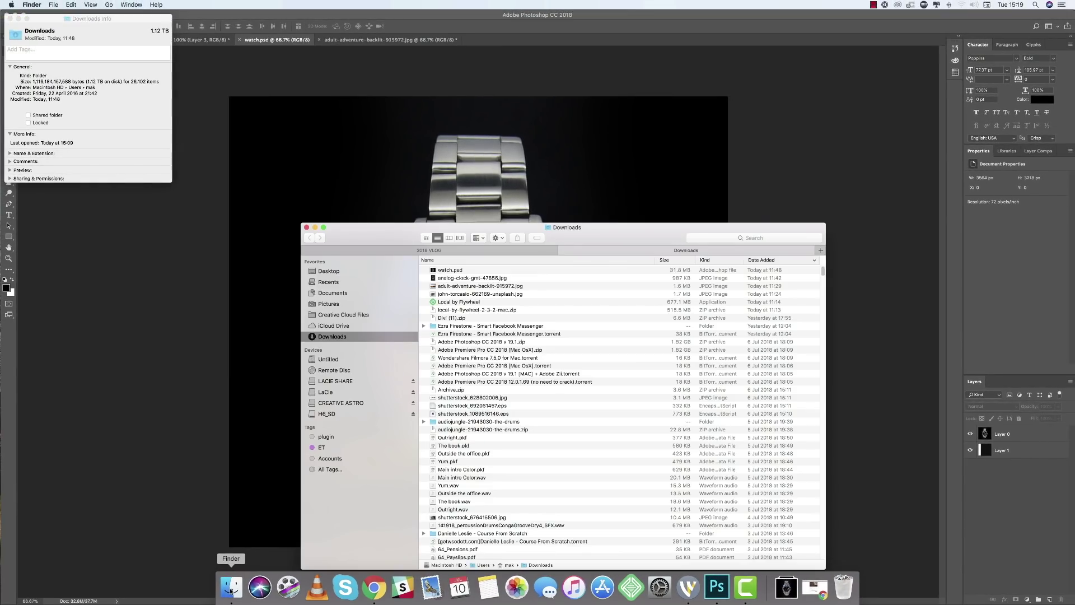
{"action": "left_click", "coordinate": [474, 279]}
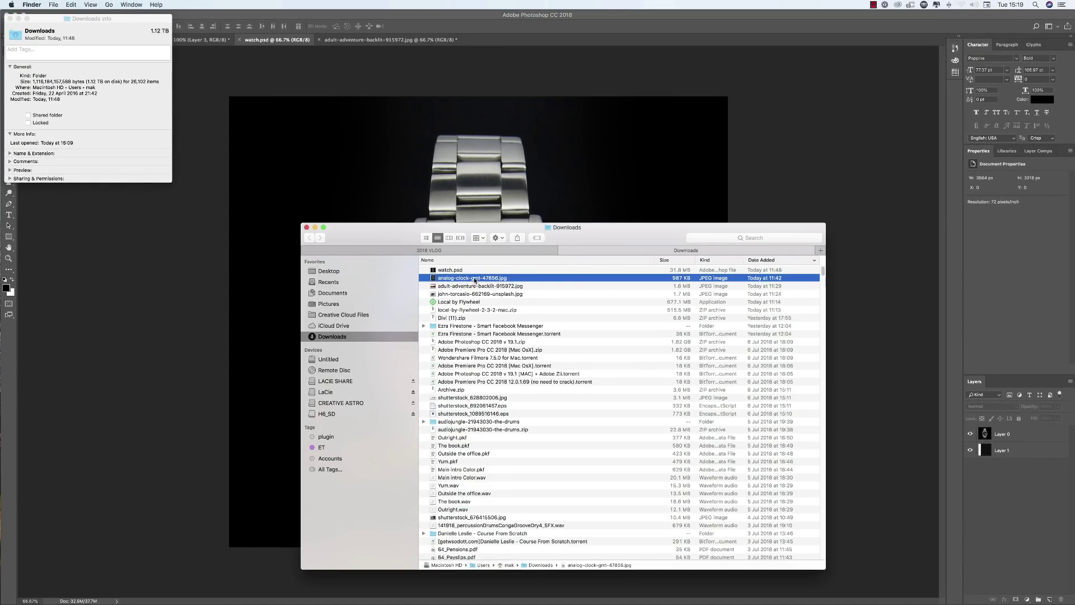
{"action": "right_click", "coordinate": [475, 280]}
{"action": "mouse_move", "coordinate": [538, 290]}
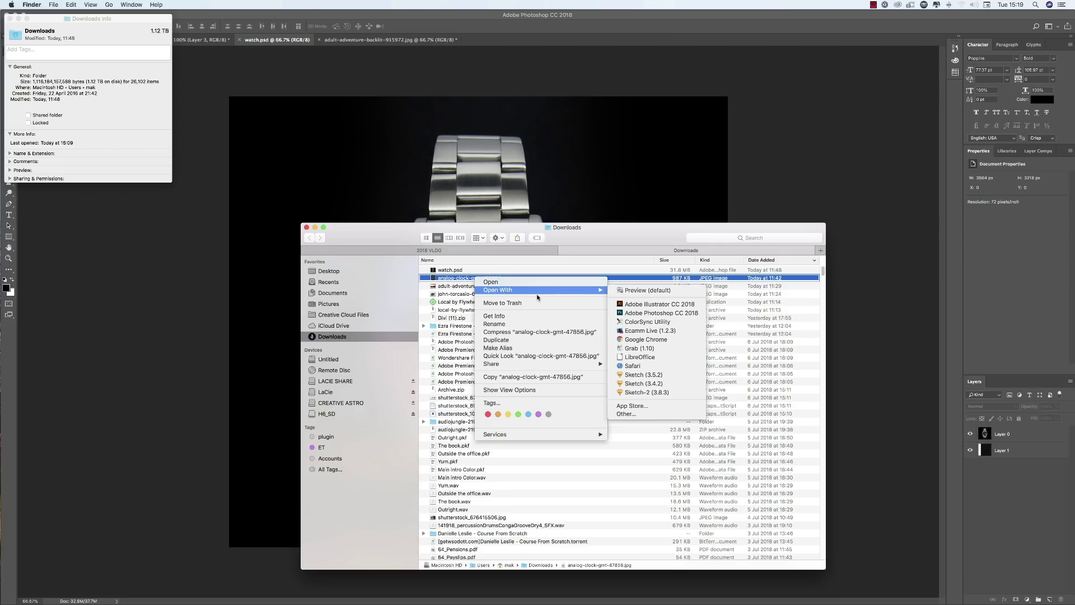
{"action": "left_click", "coordinate": [650, 314]}
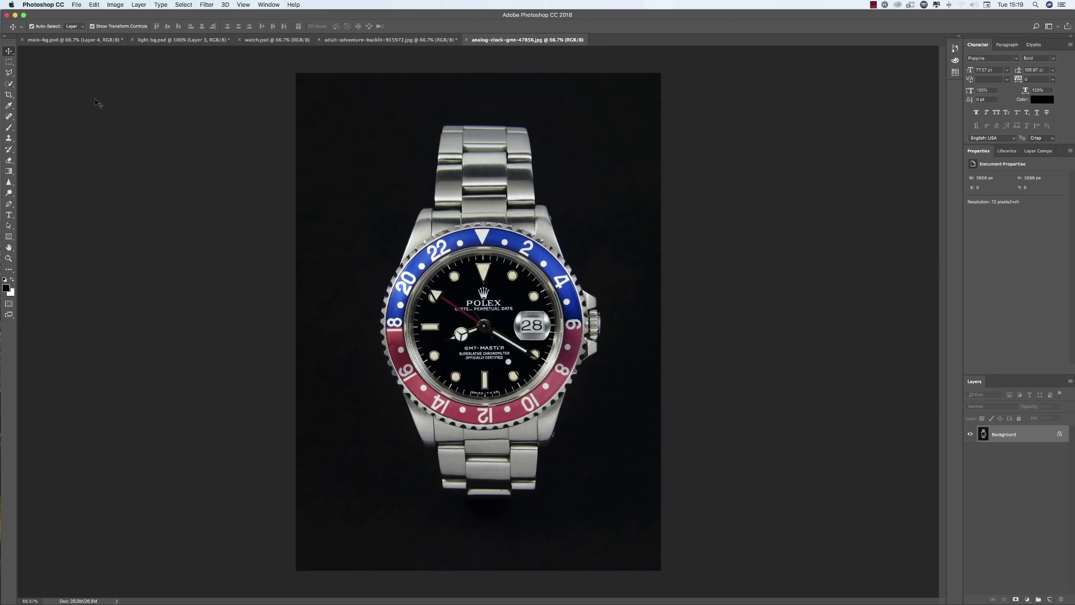
Extend the canvas on both sides of the watch with the Crop tool, to about 3950 px wide at full height.
{"action": "left_click", "coordinate": [9, 96]}
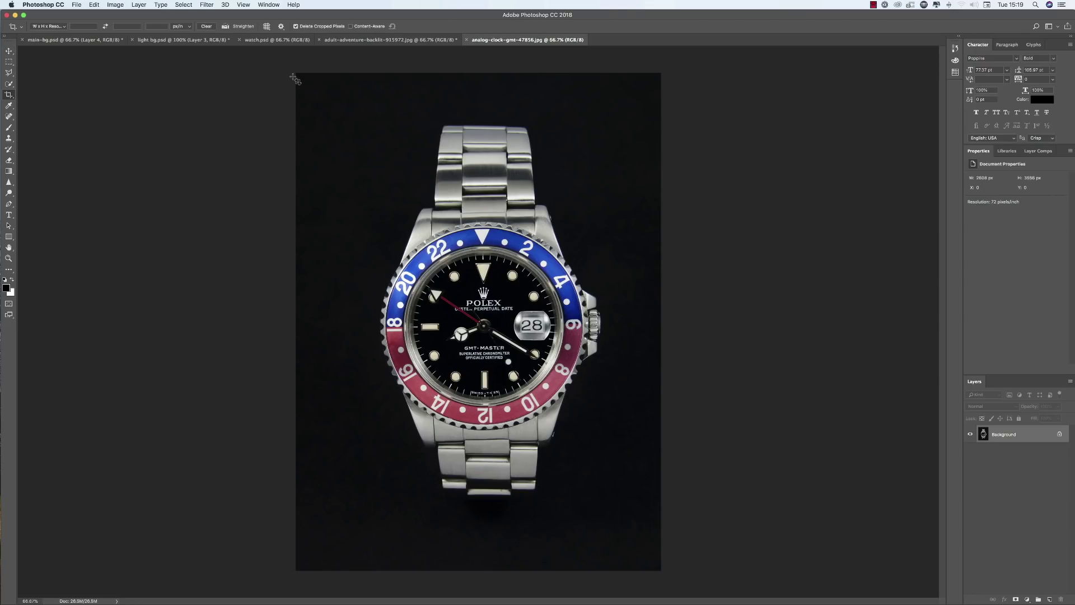
{"action": "left_click_drag", "start_coordinate": [271, 73], "coordinate": [675, 569]}
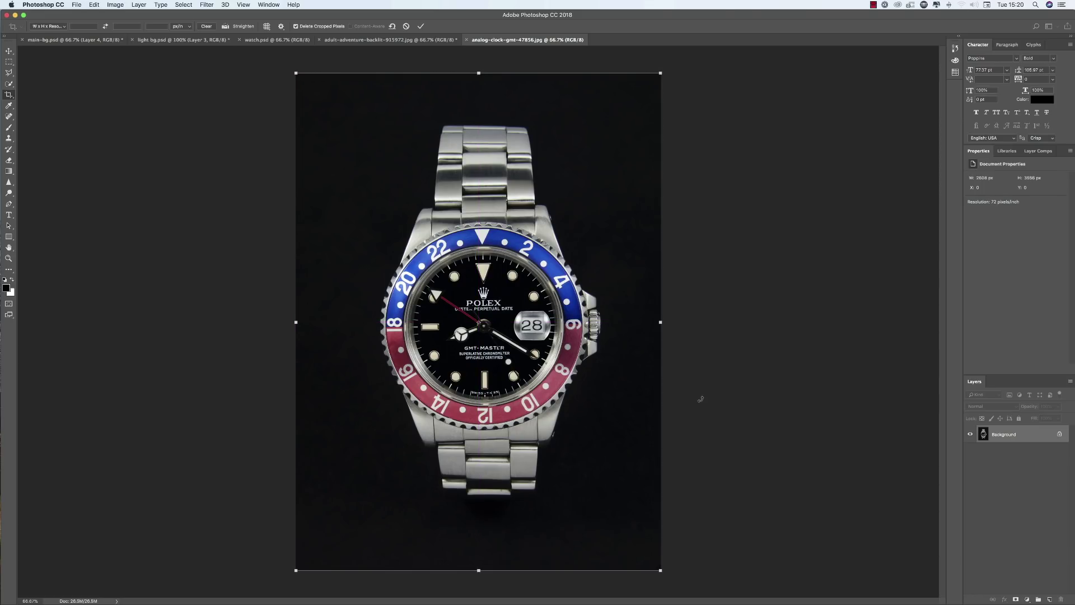
{"action": "left_click_drag", "start_coordinate": [661, 322], "coordinate": [729, 322]}
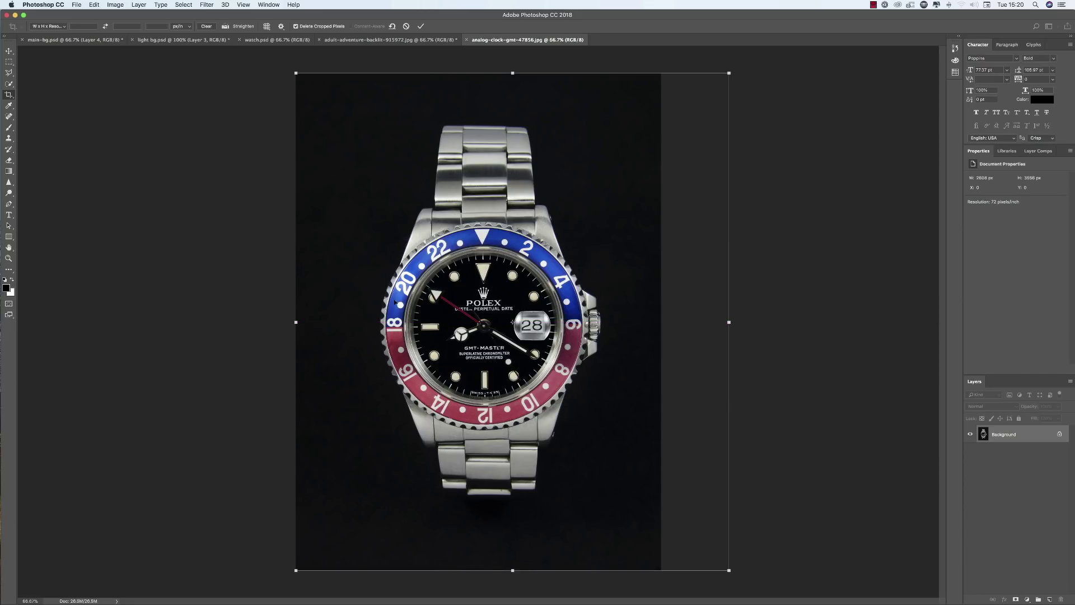
{"action": "left_click_drag", "start_coordinate": [298, 323], "coordinate": [206, 324]}
{"action": "left_click_drag", "start_coordinate": [729, 322], "coordinate": [761, 324]}
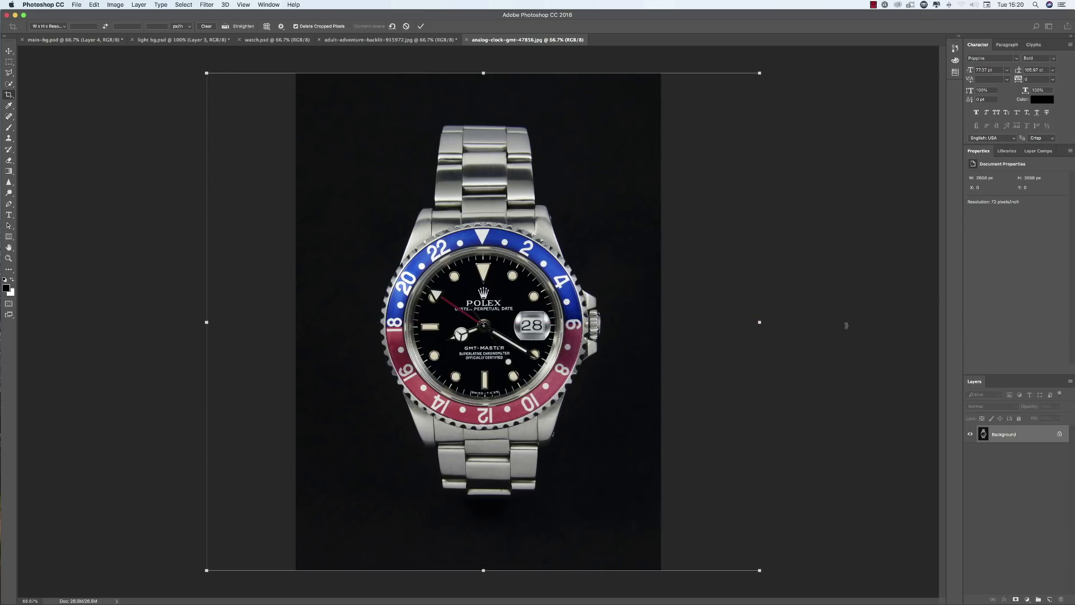
{"action": "key", "text": "Return"}
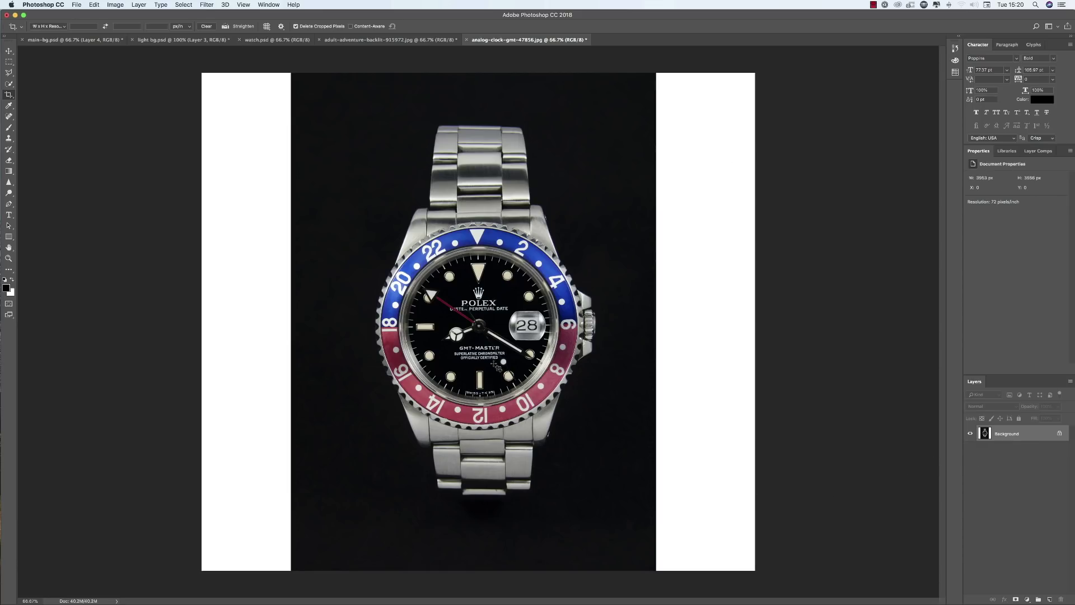
Duplicate the Background layer and paint the white strips on both sides of the watch black with the large soft brush.
{"action": "key", "text": "super+j"}
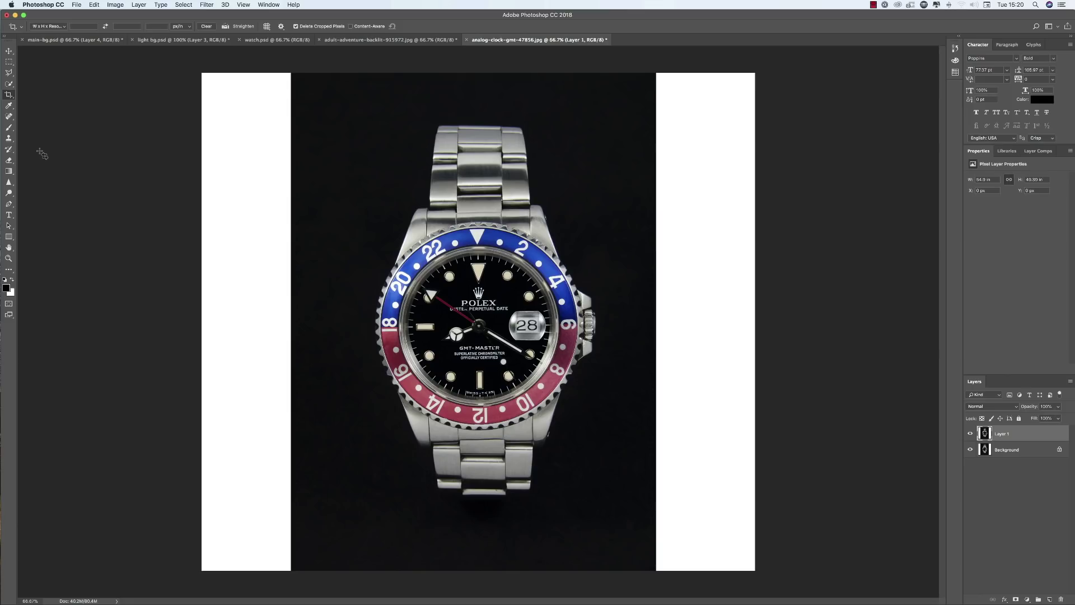
{"action": "key", "text": "b"}
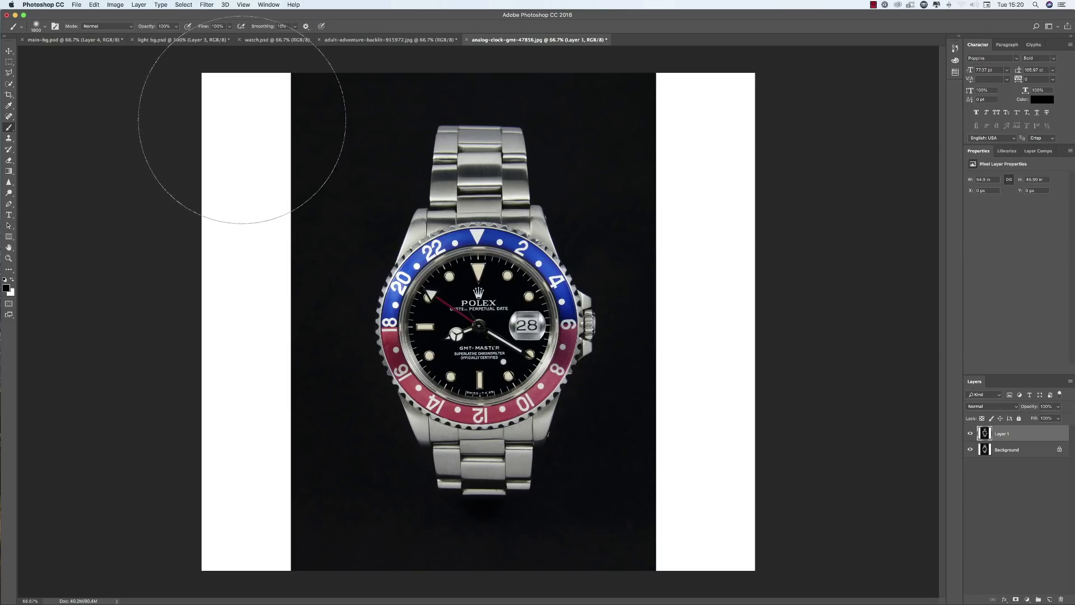
{"action": "mouse_move", "coordinate": [240, 120]}
{"action": "left_mouse_down"}
{"action": "mouse_move", "coordinate": [228, 120]}
{"action": "mouse_move", "coordinate": [233, 136]}
{"action": "mouse_move", "coordinate": [205, 206]}
{"action": "mouse_move", "coordinate": [220, 240]}
{"action": "mouse_move", "coordinate": [233, 456]}
{"action": "left_mouse_up"}
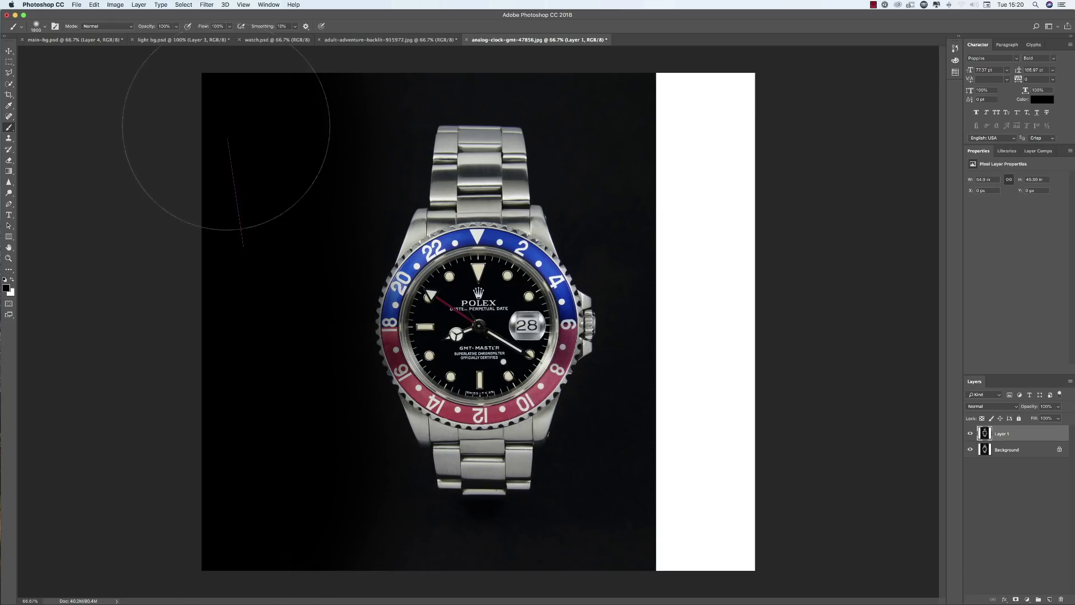
{"action": "mouse_move", "coordinate": [744, 120]}
{"action": "left_mouse_down"}
{"action": "mouse_move", "coordinate": [768, 156]}
{"action": "mouse_move", "coordinate": [737, 137]}
{"action": "mouse_move", "coordinate": [721, 521]}
{"action": "left_mouse_up"}
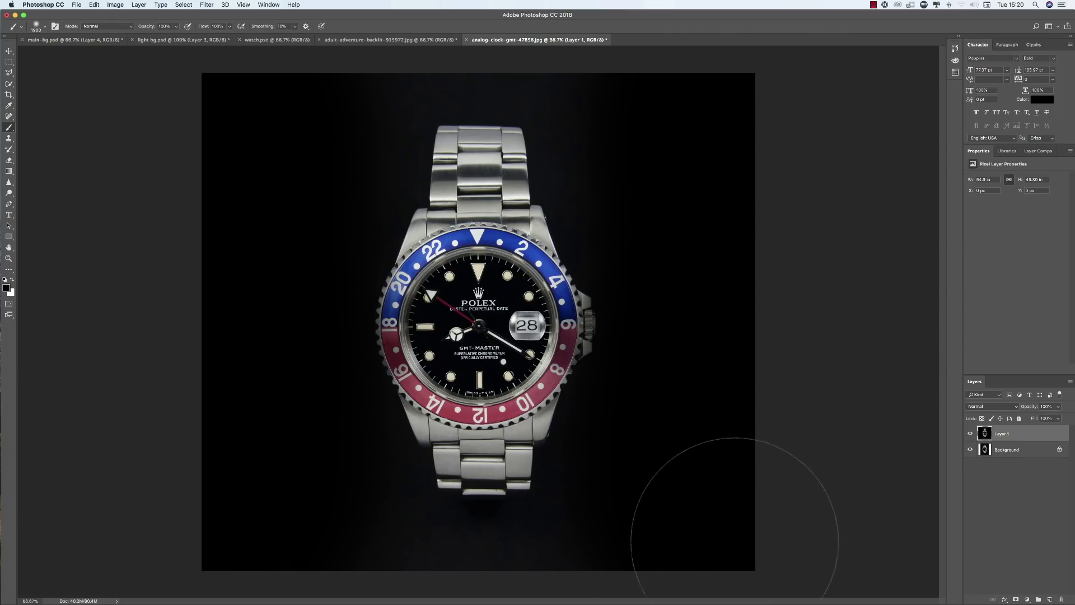
{"action": "left_click", "coordinate": [9, 51]}
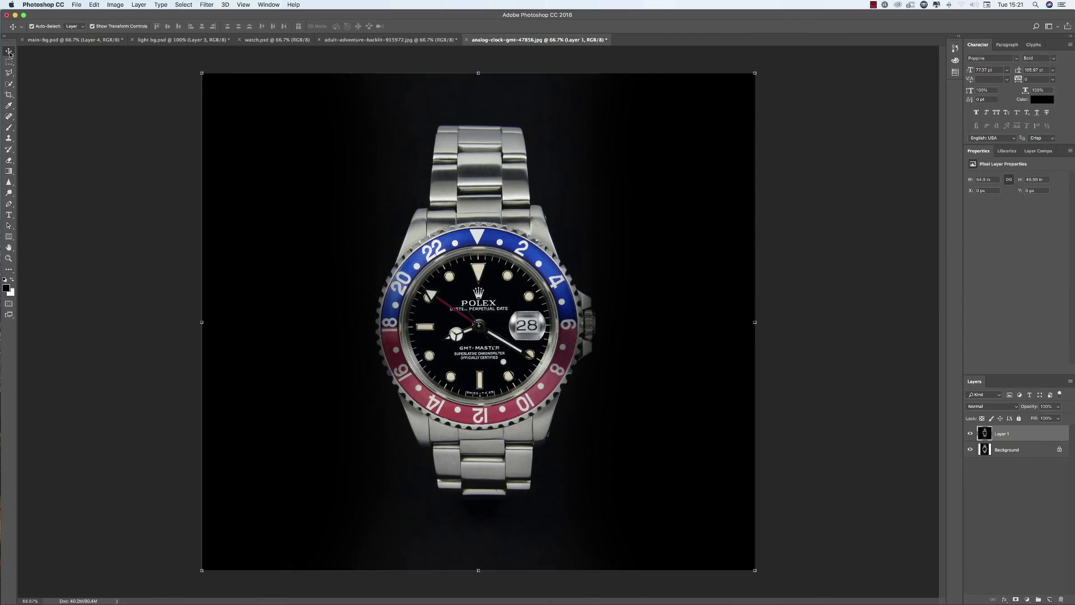
{"action": "left_click", "coordinate": [112, 199]}
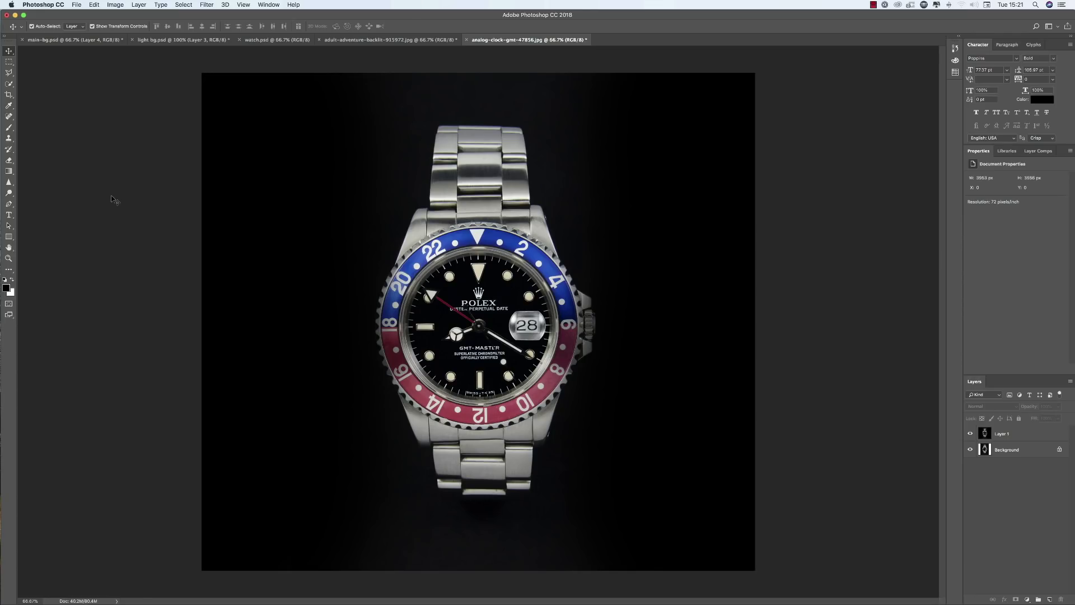
Export the widened watch image for web as a 900 px wide JPEG at quality 90.
{"action": "key", "text": "super+alt+shift+s"}
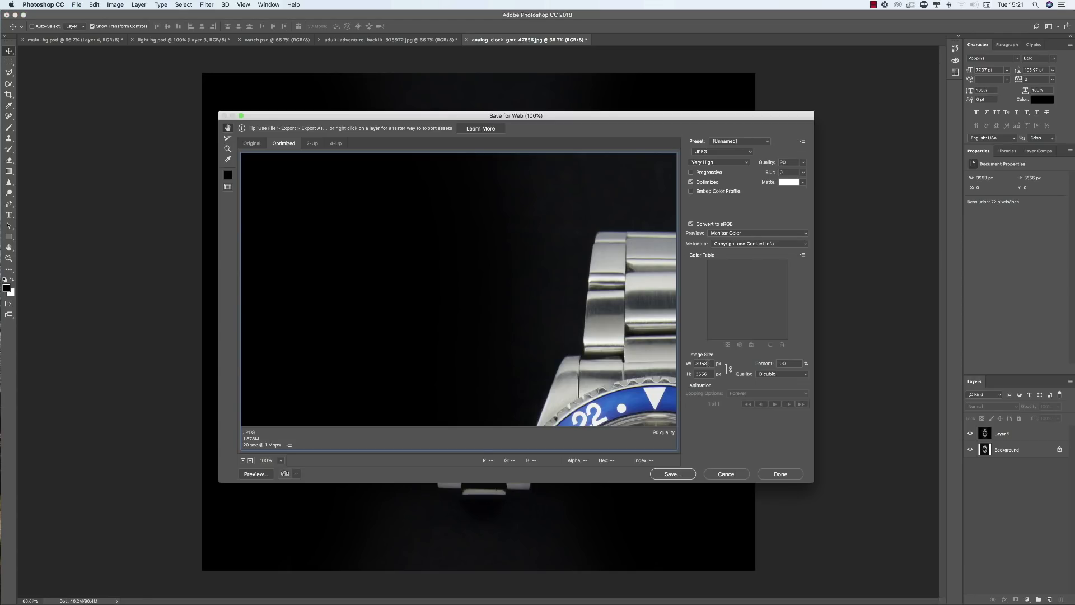
{"action": "double_click", "coordinate": [707, 363]}
{"action": "type", "text": "900"}
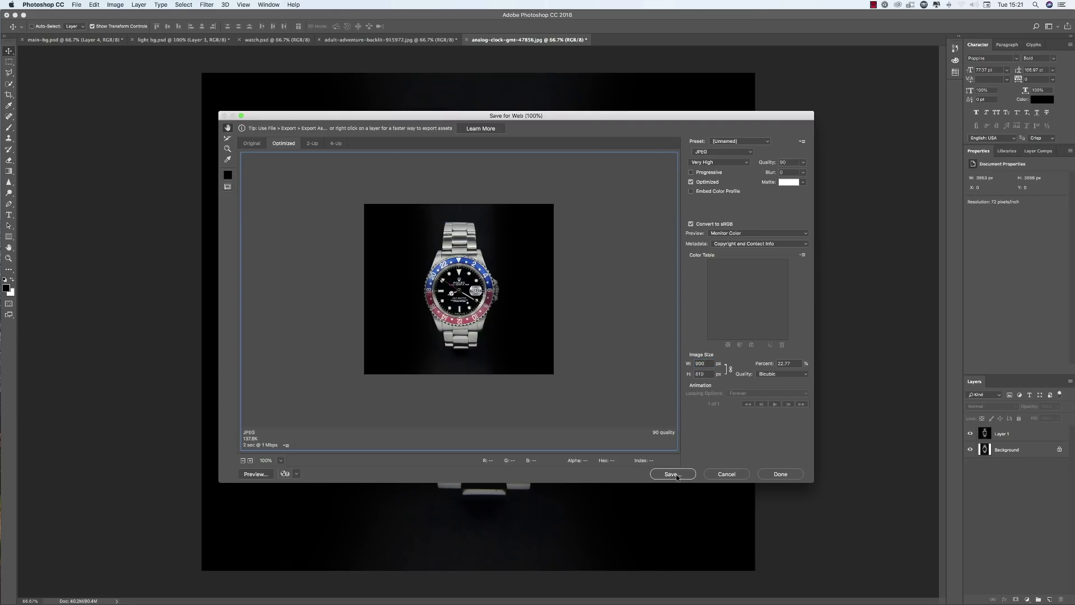
{"action": "left_click", "coordinate": [673, 473]}
{"action": "left_click", "coordinate": [845, 575]}
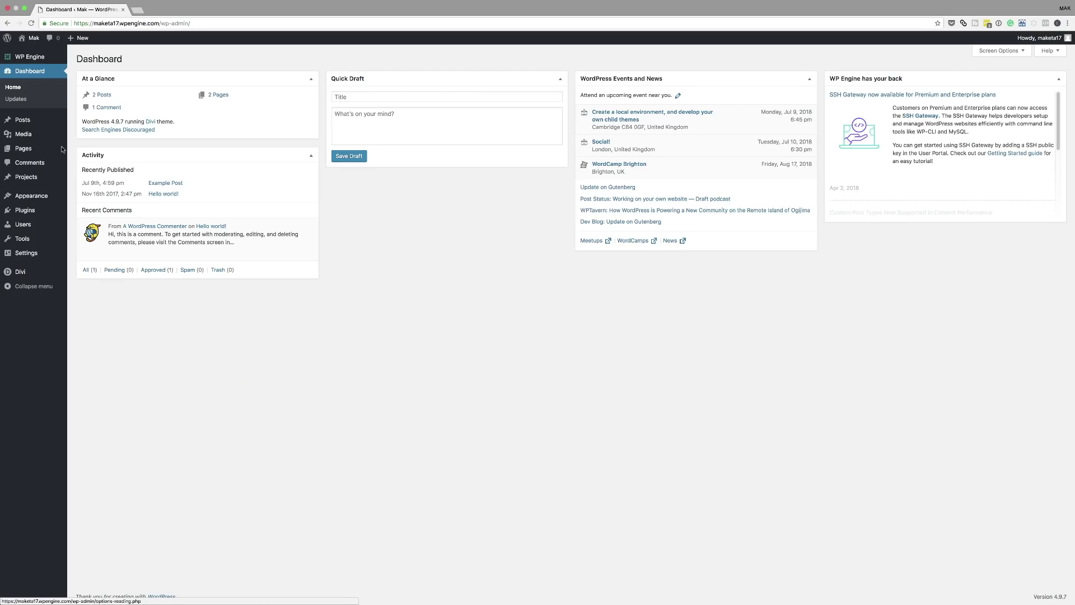
Switch to the WordPress dashboard, add a new page titled Rolex and open it in the Divi Visual Builder.
{"action": "mouse_move", "coordinate": [34, 156]}
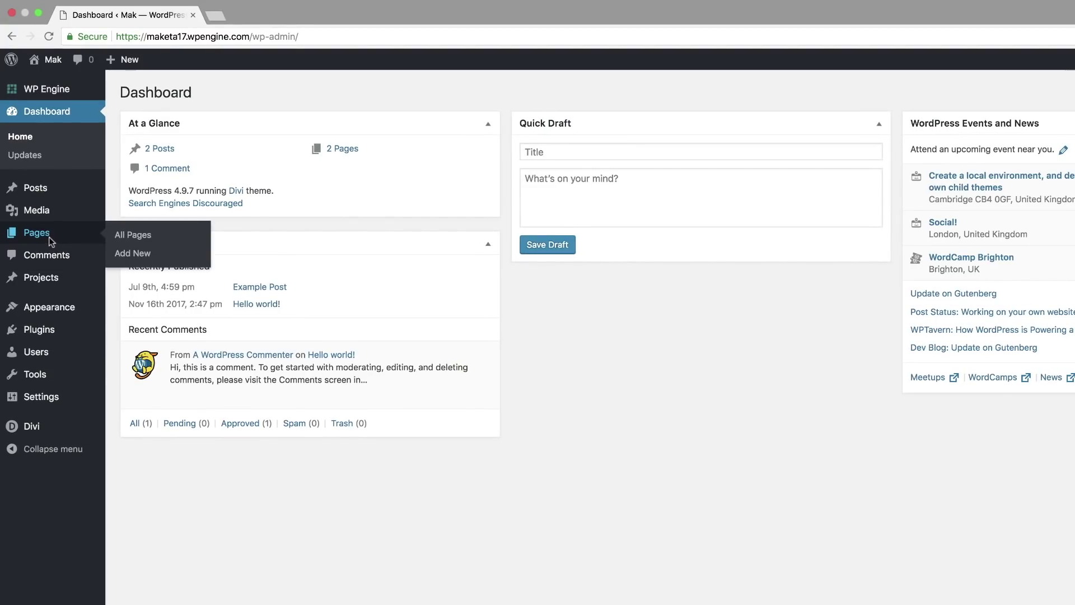
{"action": "left_click", "coordinate": [156, 253]}
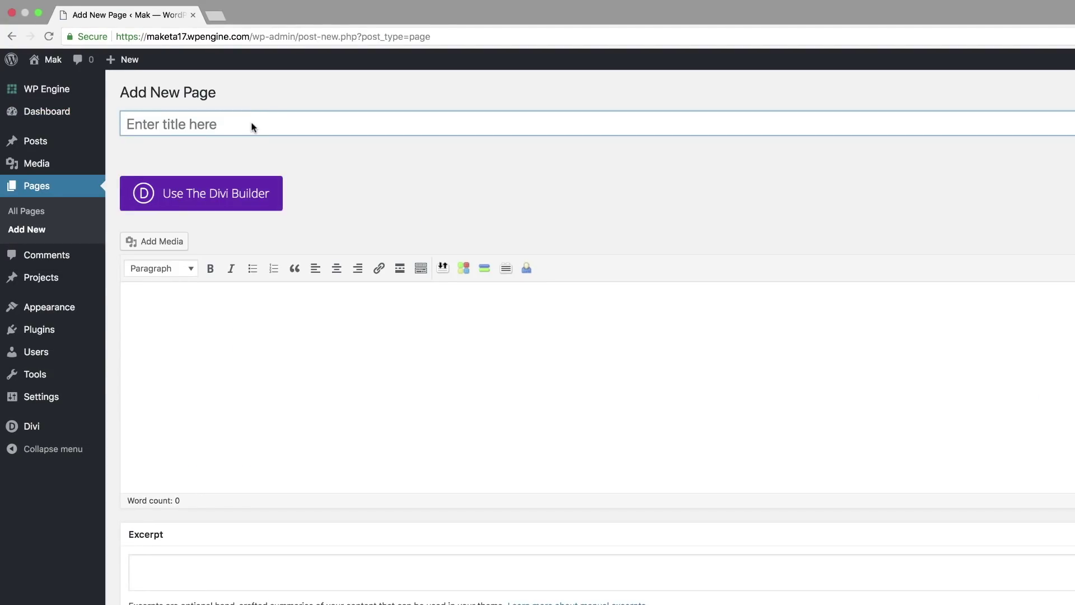
{"action": "type", "text": "Rolex"}
{"action": "left_click", "coordinate": [204, 193]}
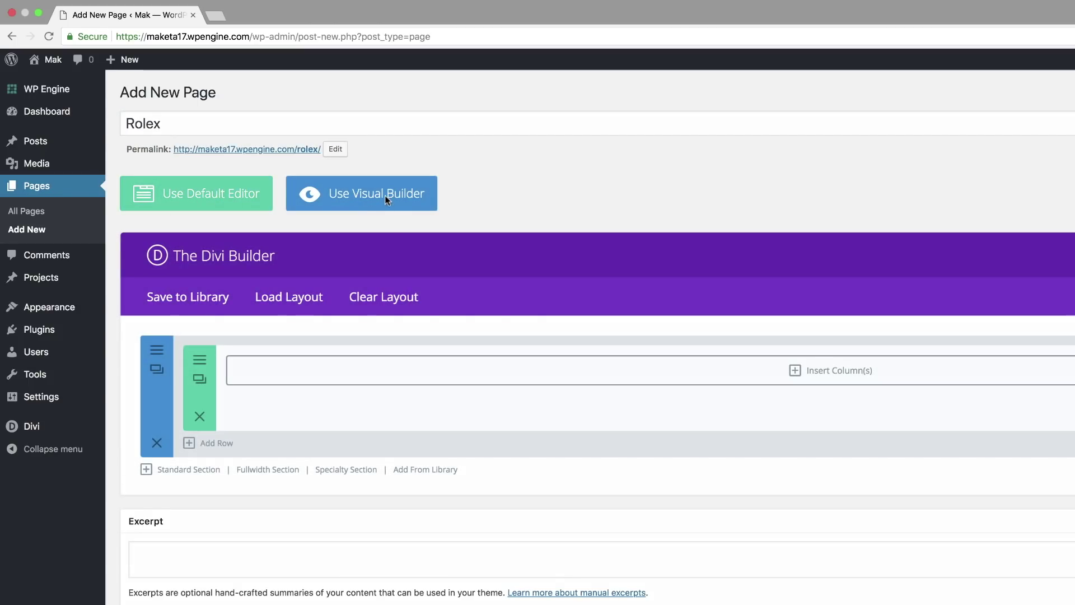
{"action": "left_click", "coordinate": [385, 197]}
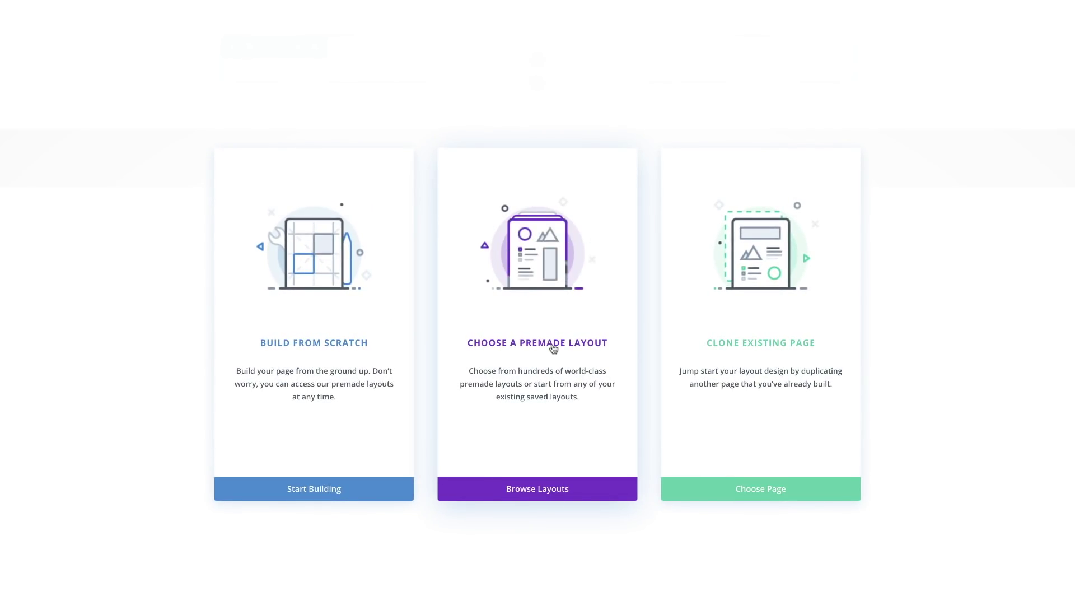
Load the premade Juice Shop Landing Page layout from the library onto the Rolex page.
{"action": "left_click", "coordinate": [553, 346]}
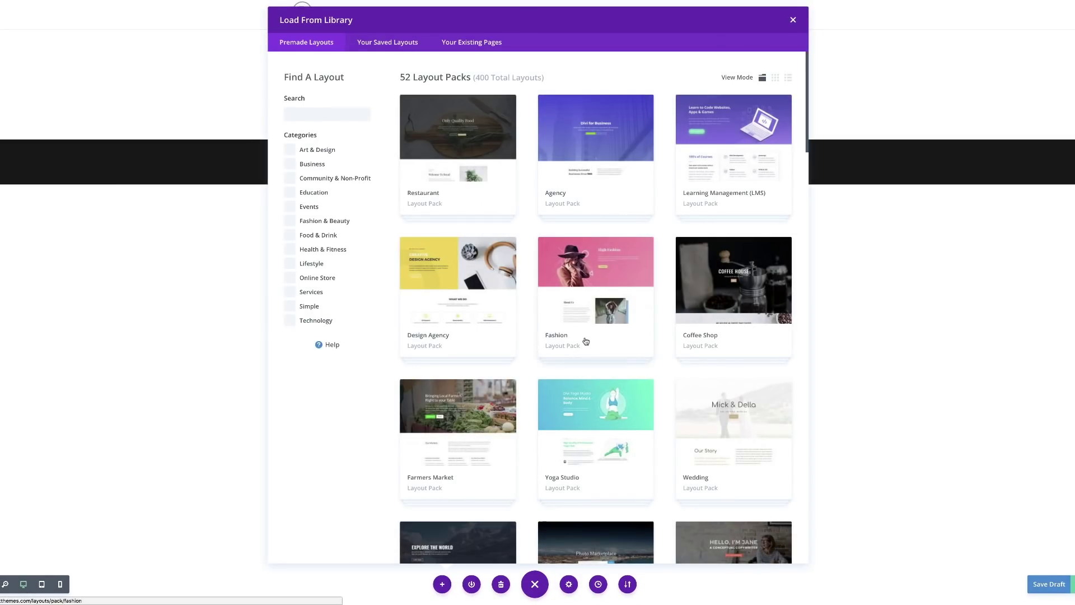
{"action": "scroll", "coordinate": [585, 341], "scroll_direction": "down", "scroll_amount": 15}
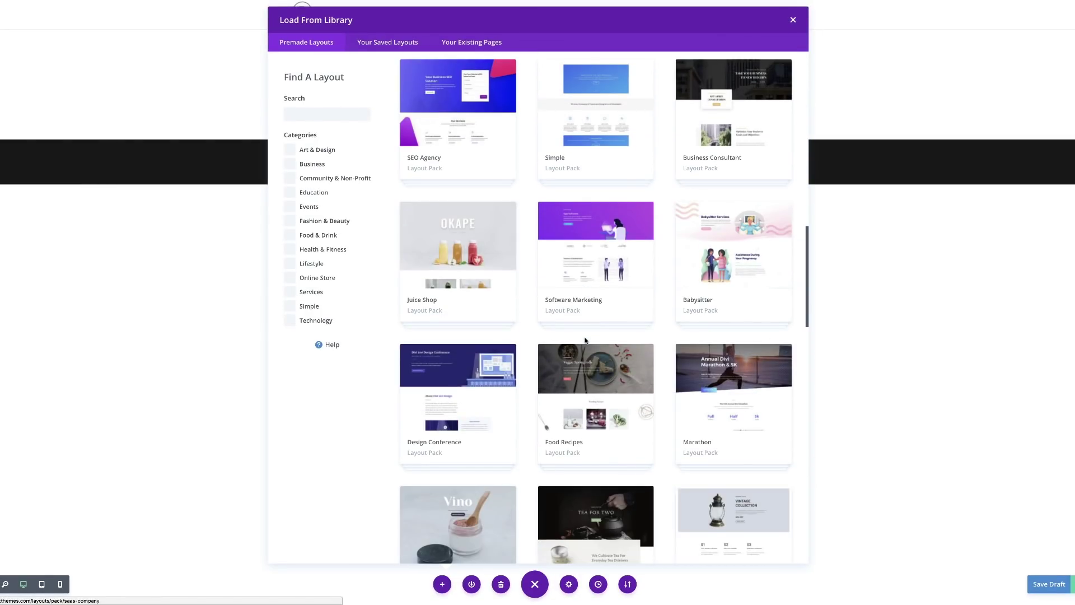
{"action": "left_click", "coordinate": [464, 257]}
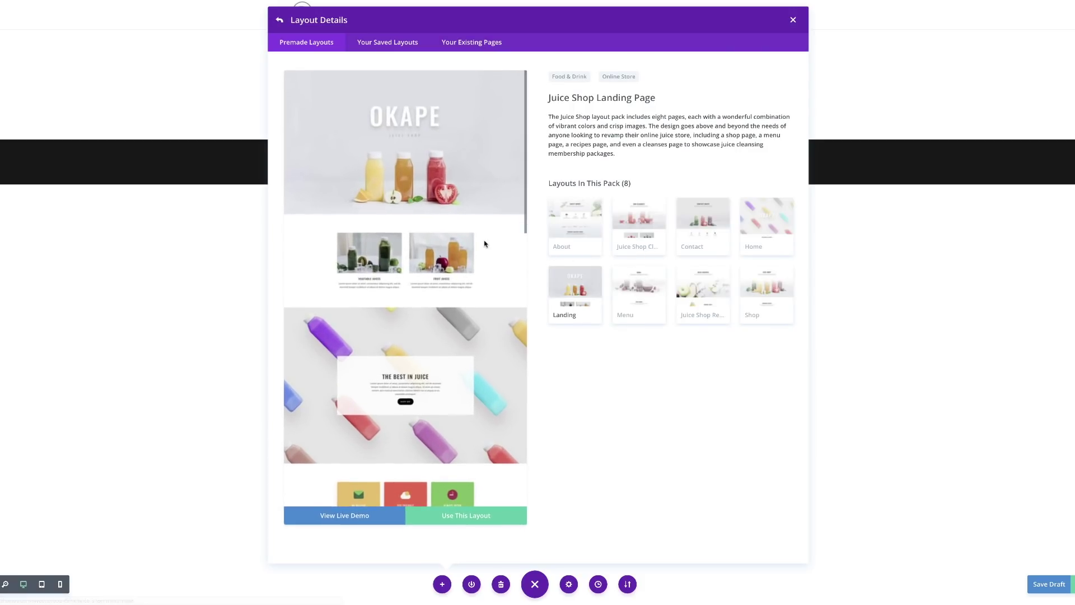
{"action": "left_click", "coordinate": [481, 516]}
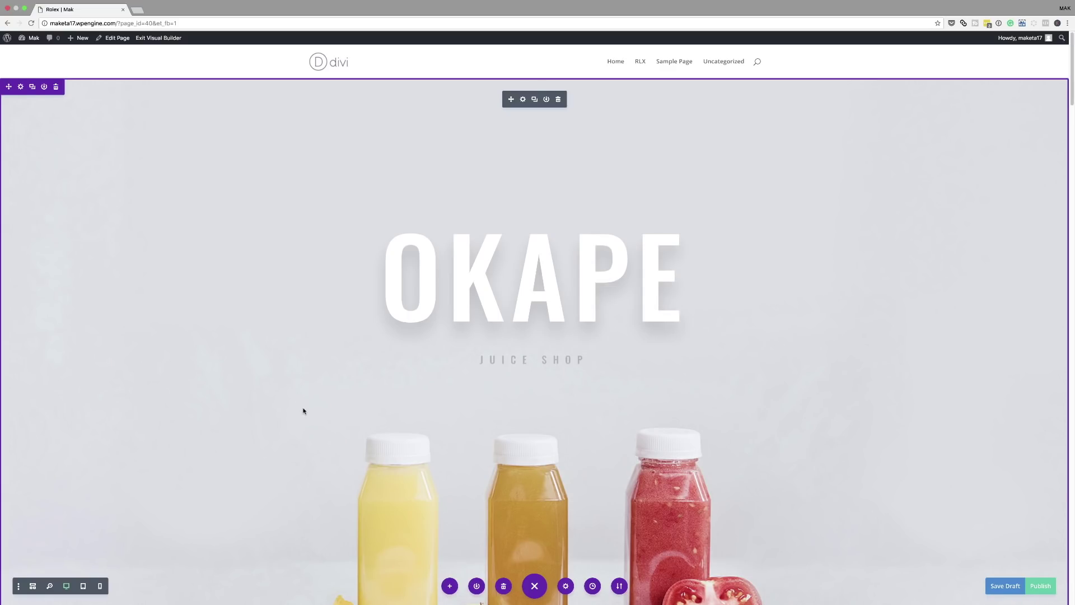
Filter the header section's settings to modified styles and remove the section's background color.
{"action": "scroll", "coordinate": [303, 411], "scroll_direction": "down", "scroll_amount": 2}
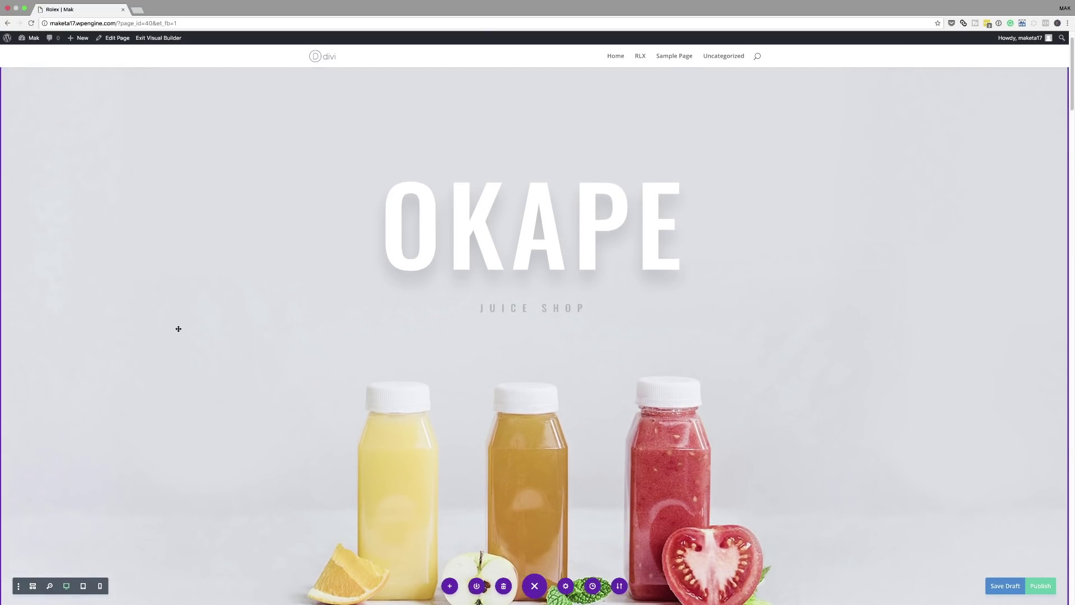
{"action": "scroll", "coordinate": [178, 328], "scroll_direction": "up", "scroll_amount": 2}
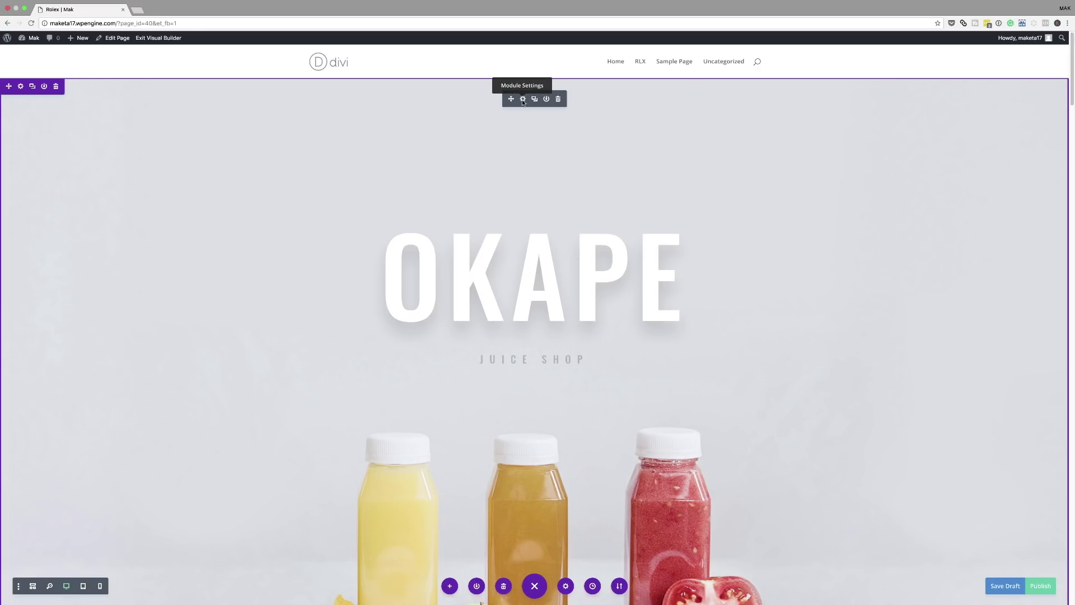
{"action": "left_click", "coordinate": [21, 87]}
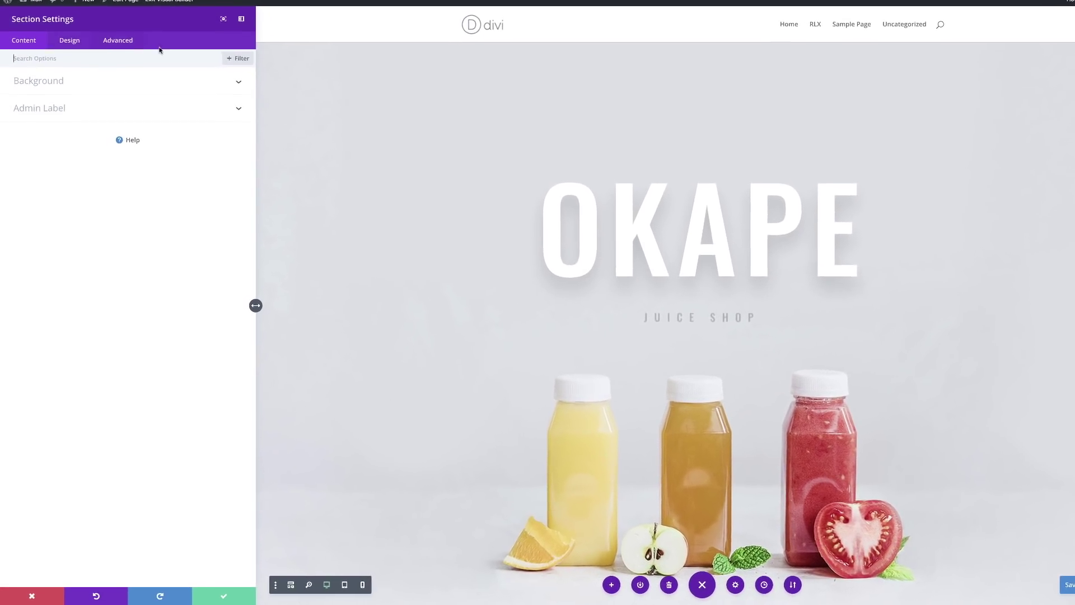
{"action": "left_click", "coordinate": [238, 58]}
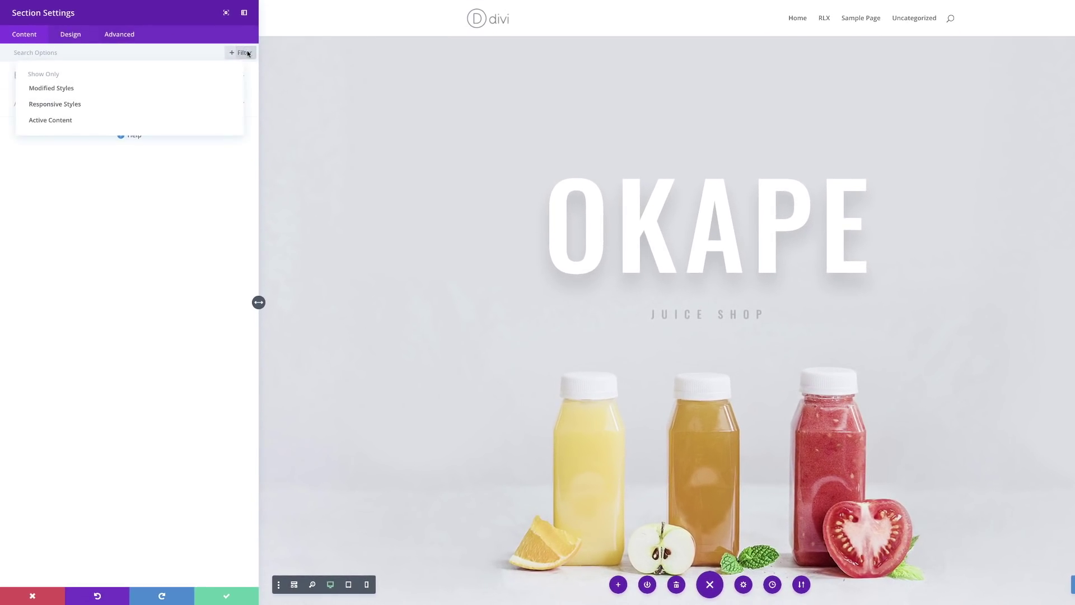
{"action": "left_click", "coordinate": [83, 89]}
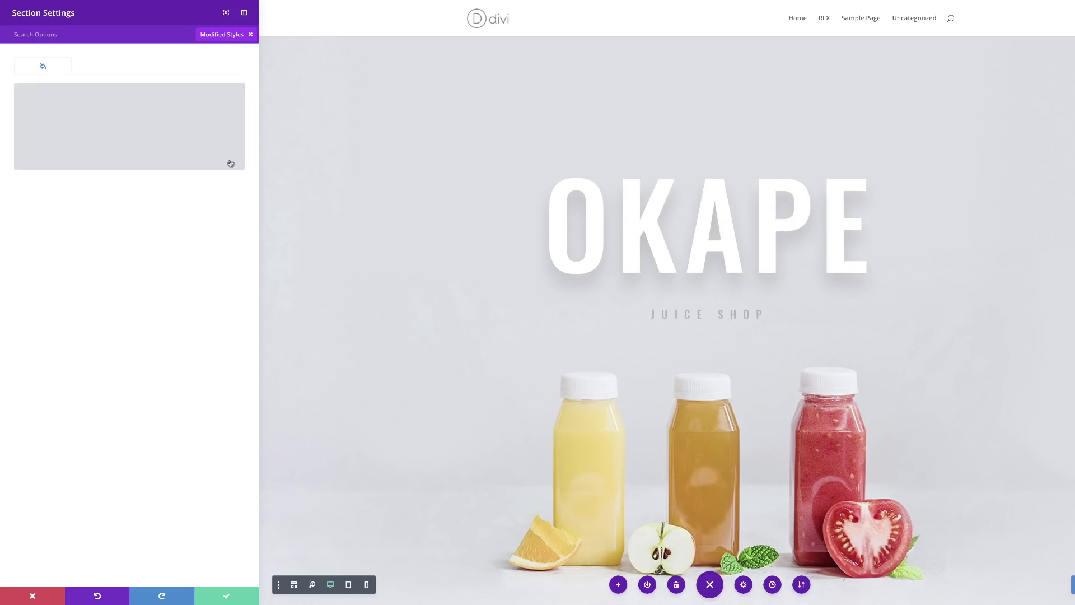
{"action": "left_click", "coordinate": [231, 99]}
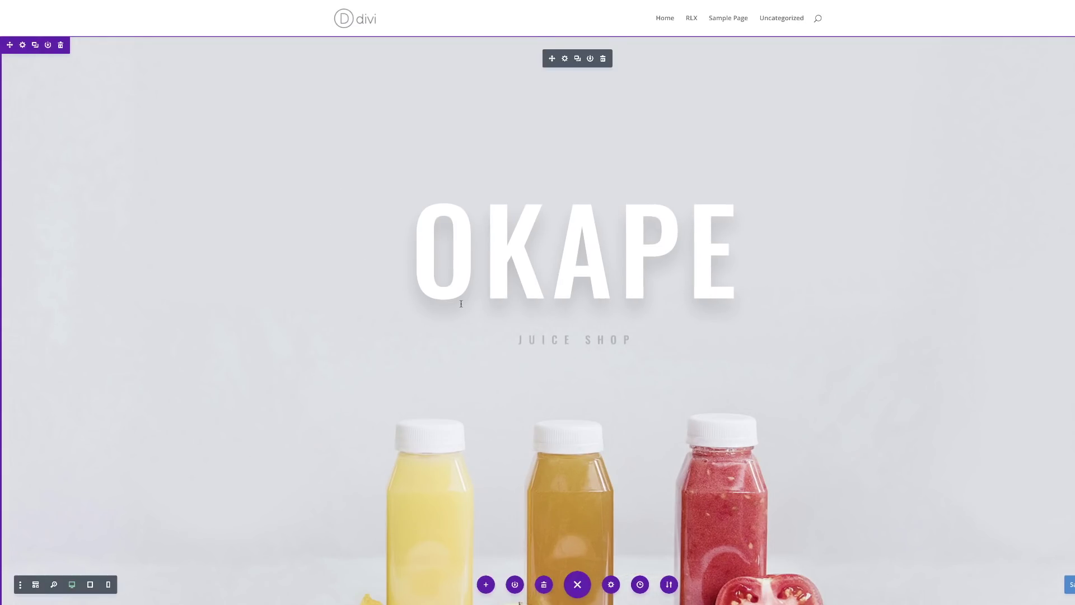
Delete the The Best in Juice section, the section with three colored feature cards, and the Vegetable Juices and Fruit Juices section.
{"action": "scroll", "coordinate": [462, 304], "scroll_direction": "down", "scroll_amount": 12}
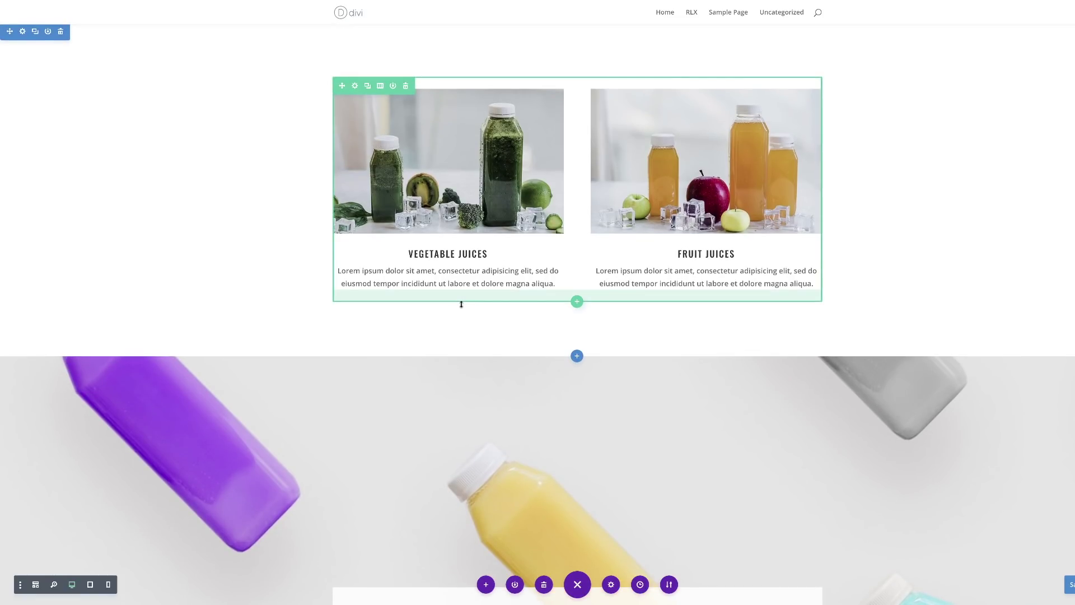
{"action": "scroll", "coordinate": [461, 304], "scroll_direction": "down", "scroll_amount": 5}
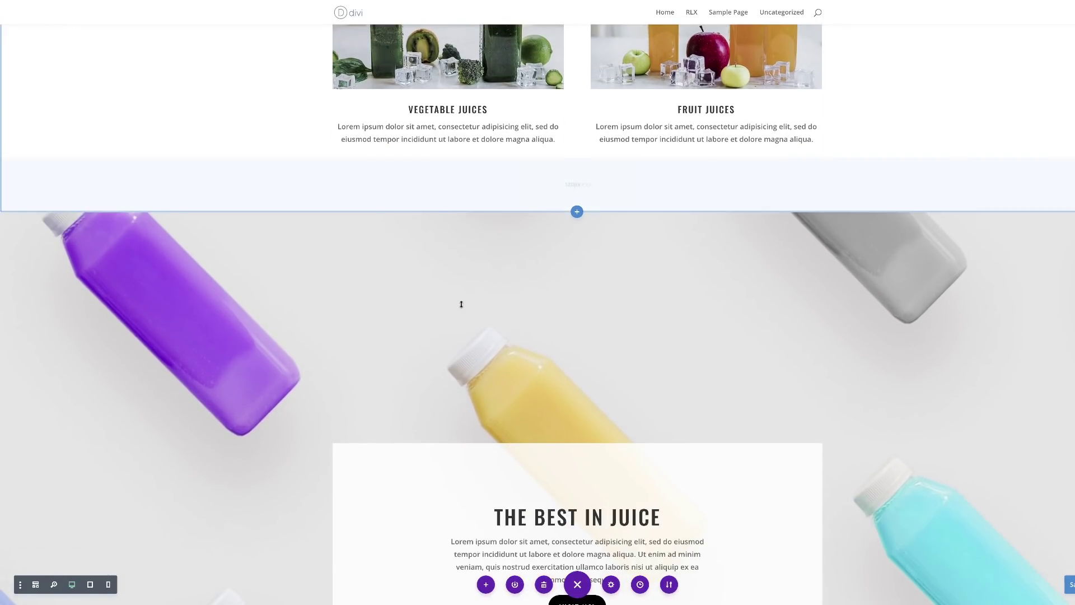
{"action": "scroll", "coordinate": [461, 304], "scroll_direction": "up", "scroll_amount": 1}
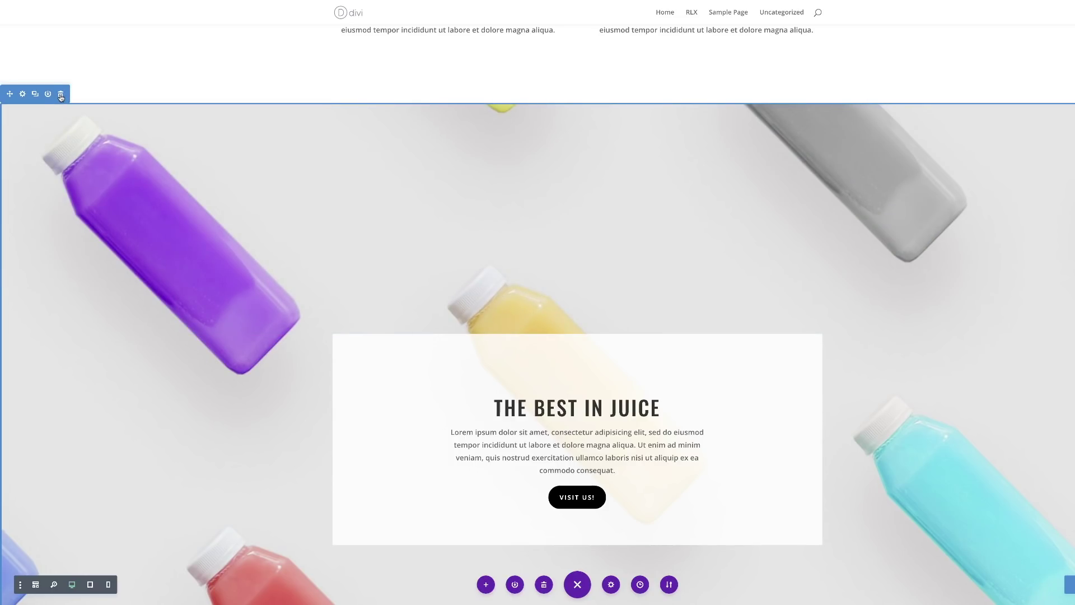
{"action": "left_click", "coordinate": [61, 95]}
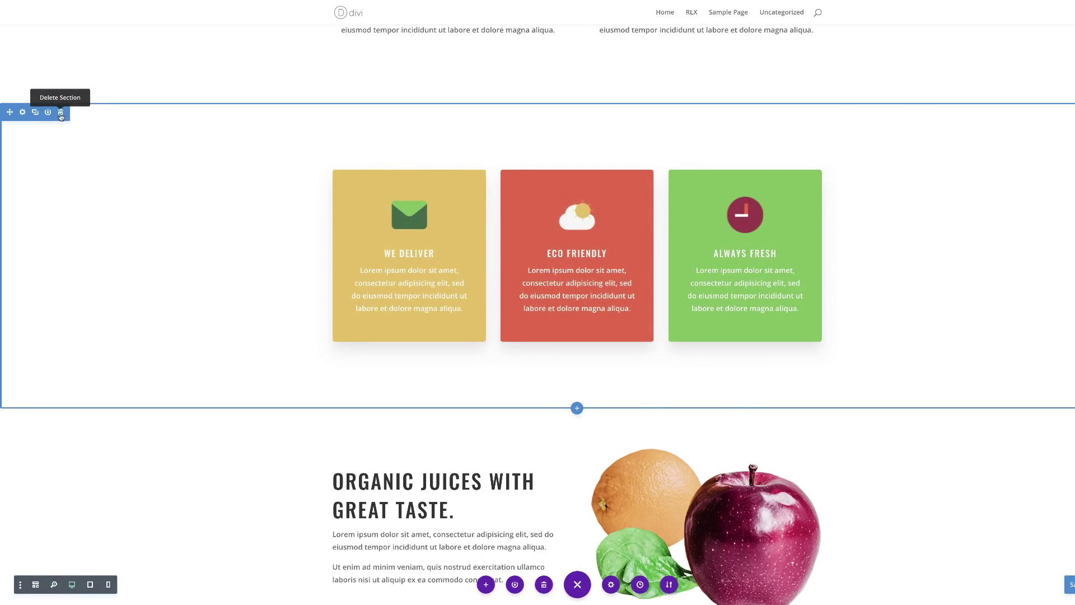
{"action": "left_click", "coordinate": [61, 115]}
{"action": "scroll", "coordinate": [84, 136], "scroll_direction": "up", "scroll_amount": 5}
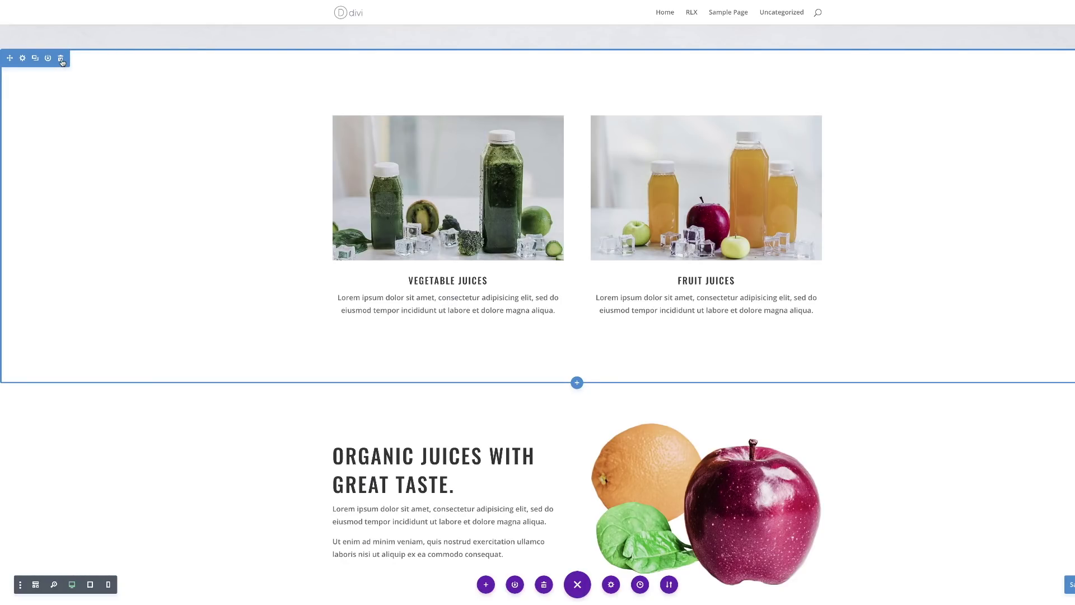
{"action": "left_click", "coordinate": [61, 60]}
Delete the Our Cleanses section, the section following it, and the testimonial section above Contact Us.
{"action": "scroll", "coordinate": [448, 280], "scroll_direction": "down", "scroll_amount": 6}
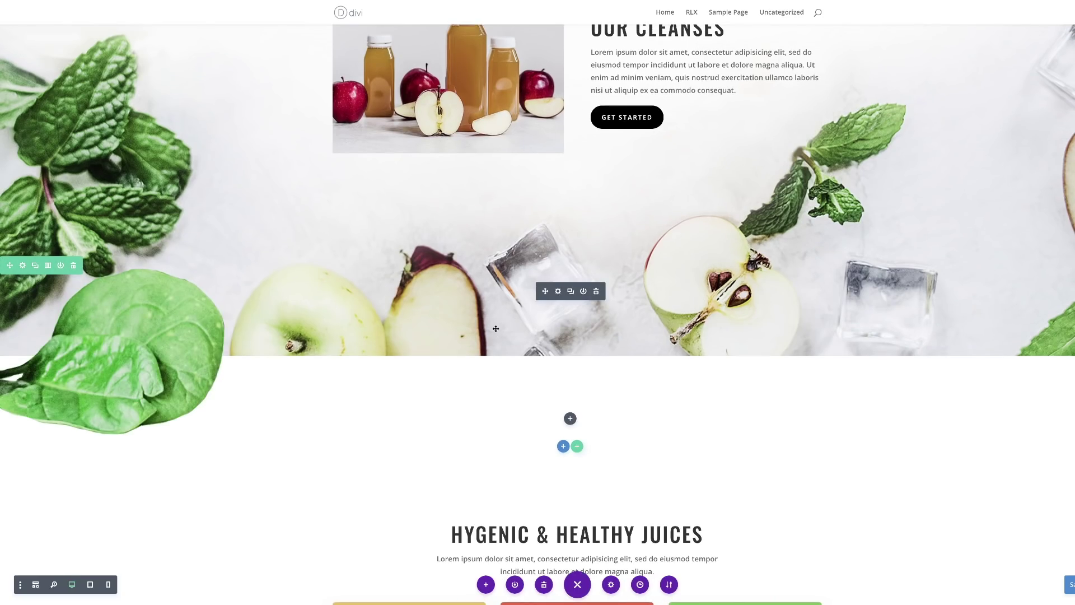
{"action": "scroll", "coordinate": [495, 328], "scroll_direction": "up", "scroll_amount": 4}
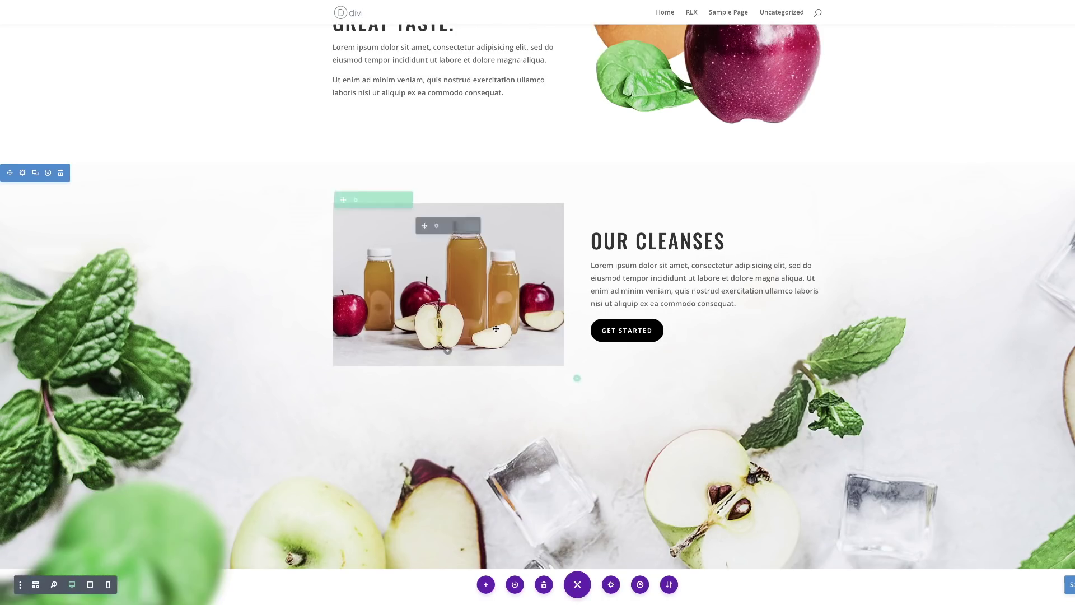
{"action": "left_click", "coordinate": [61, 173]}
{"action": "left_click", "coordinate": [61, 173]}
{"action": "scroll", "coordinate": [324, 281], "scroll_direction": "down", "scroll_amount": 2}
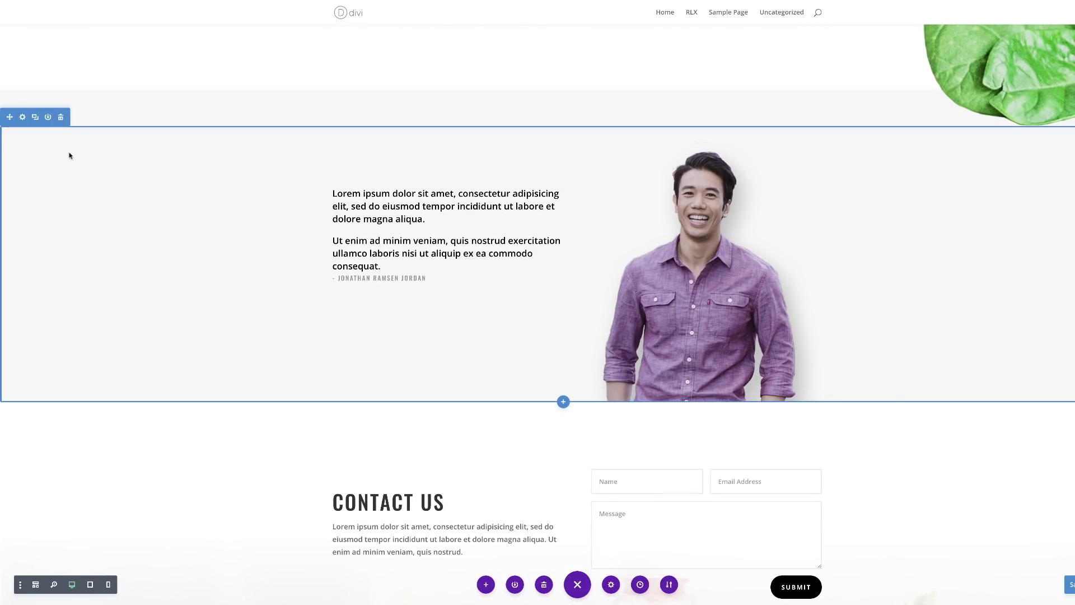
{"action": "left_click", "coordinate": [60, 116]}
Open the fullwidth header's settings and change its title to DISCOVER.
{"action": "scroll", "coordinate": [268, 387], "scroll_direction": "up", "scroll_amount": 10}
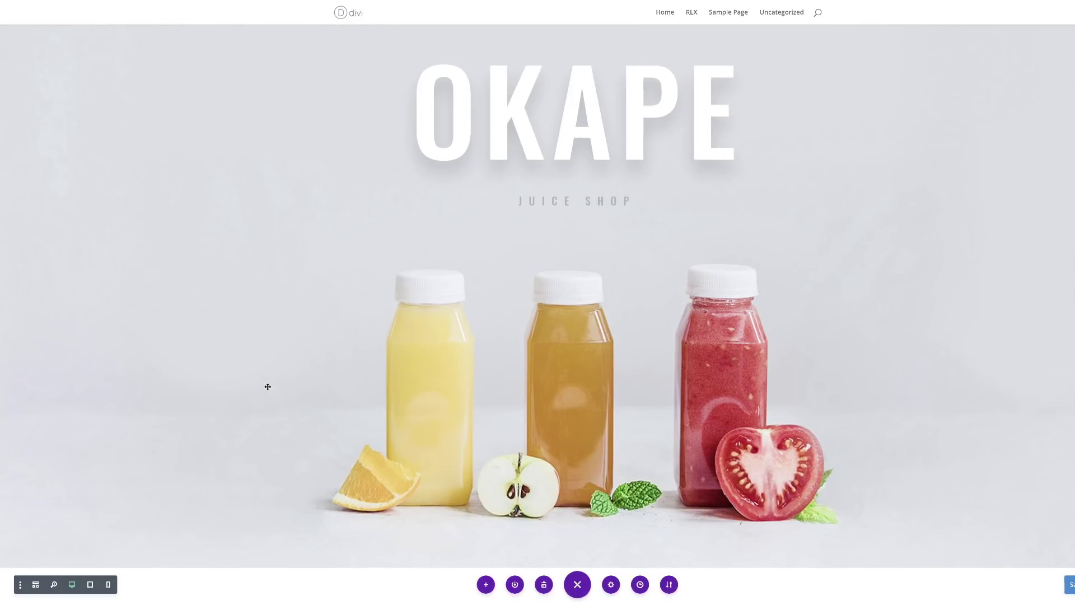
{"action": "scroll", "coordinate": [268, 387], "scroll_direction": "up", "scroll_amount": 2}
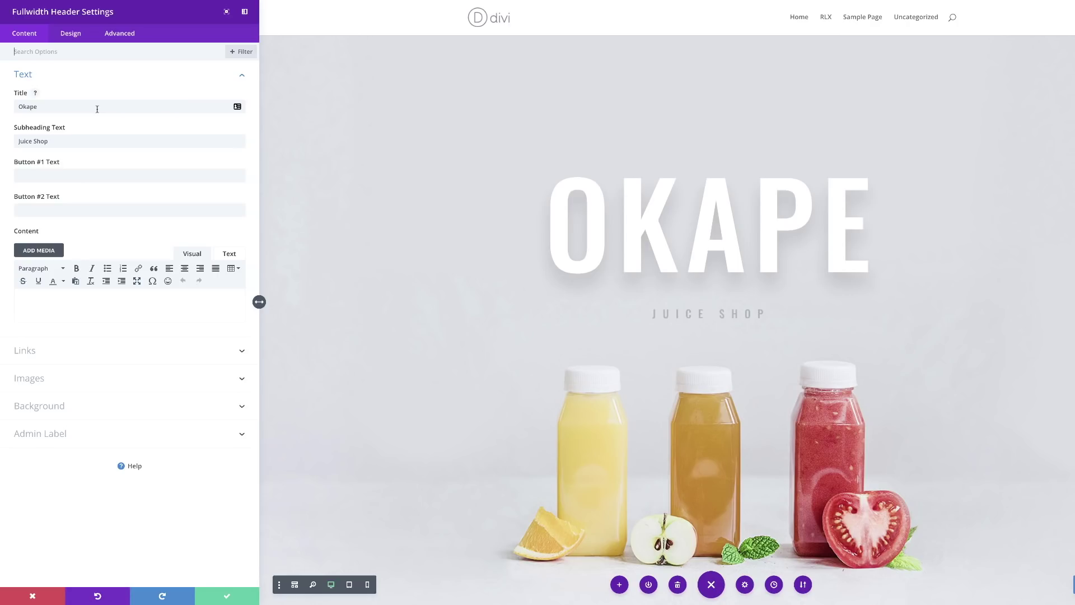
{"action": "double_click", "coordinate": [97, 110]}
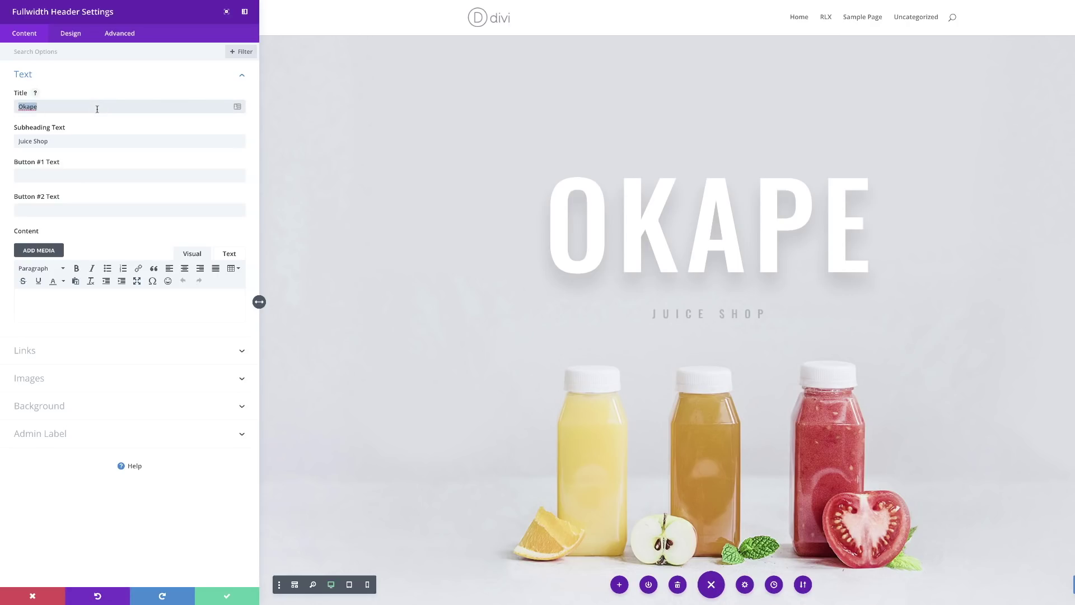
{"action": "type", "text": "DI"}
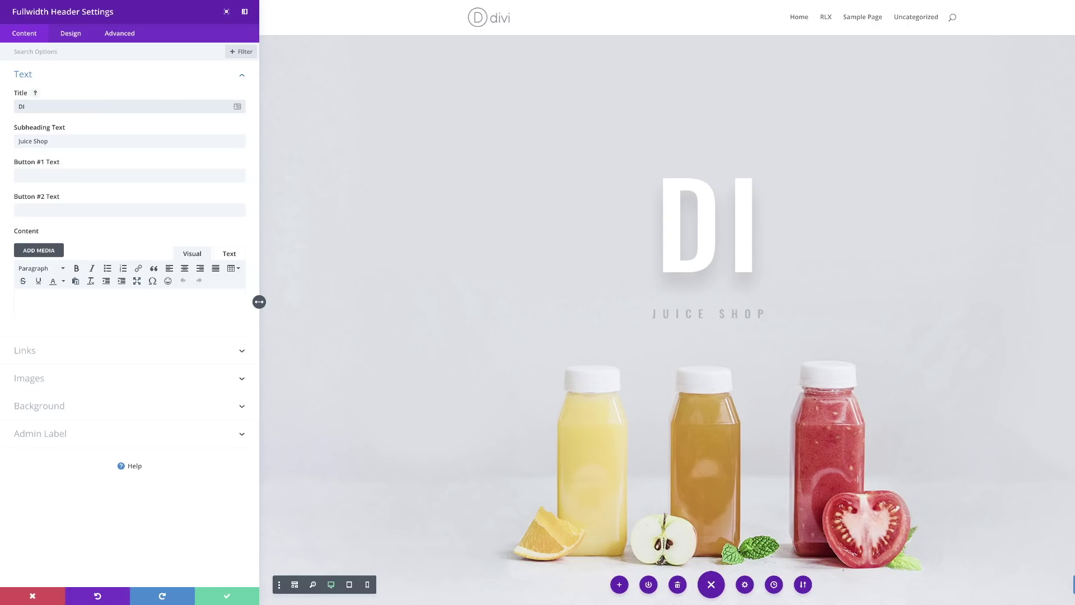
{"action": "type", "text": "SCOVER"}
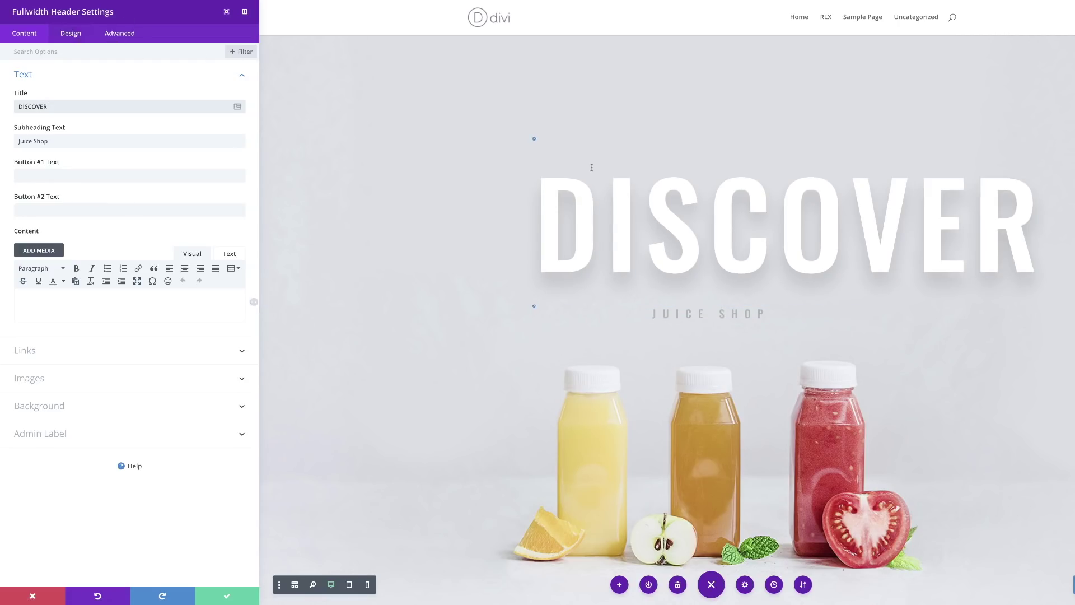
Set the header title's text size to 8vw.
{"action": "left_click", "coordinate": [534, 139]}
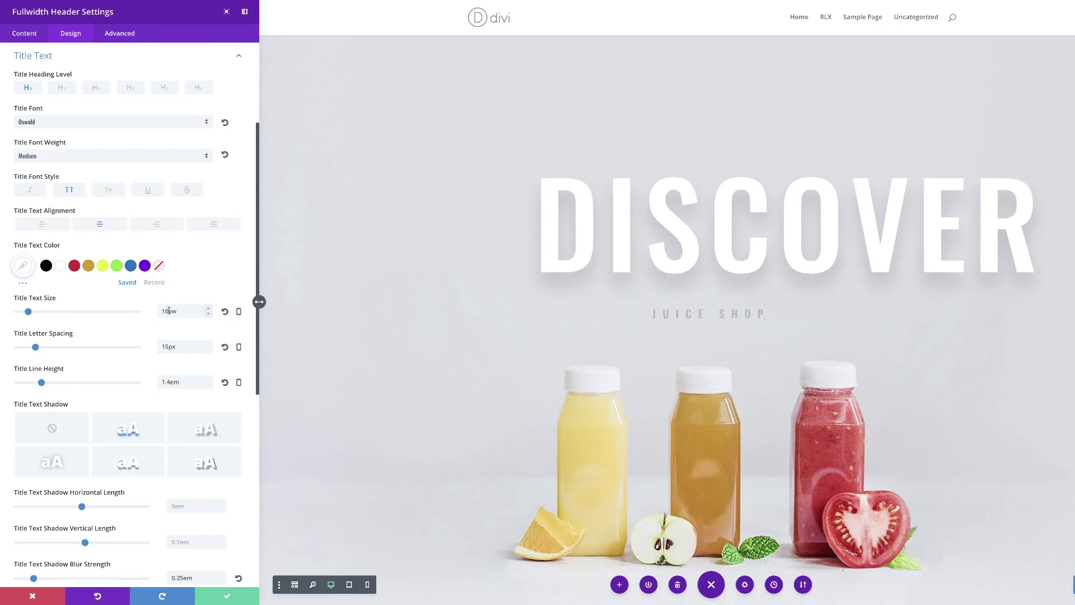
{"action": "left_click_drag", "start_coordinate": [167, 311], "coordinate": [160, 311]}
{"action": "type", "text": "8"}
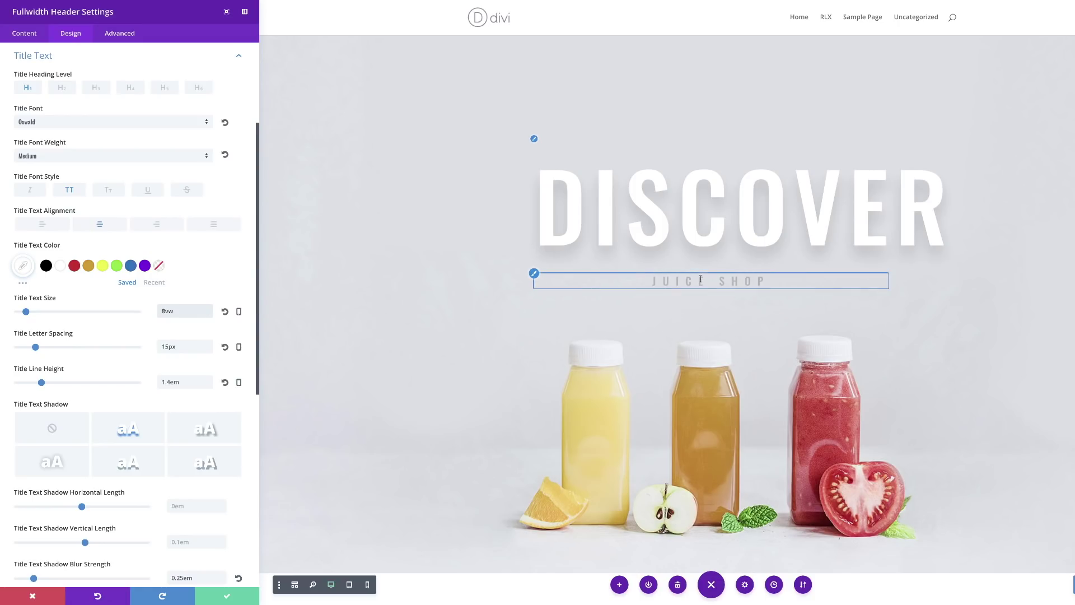
Replace the header's subheading text with ROLEX WATCHES ON SALE.
{"action": "scroll", "coordinate": [166, 385], "scroll_direction": "down", "scroll_amount": 3}
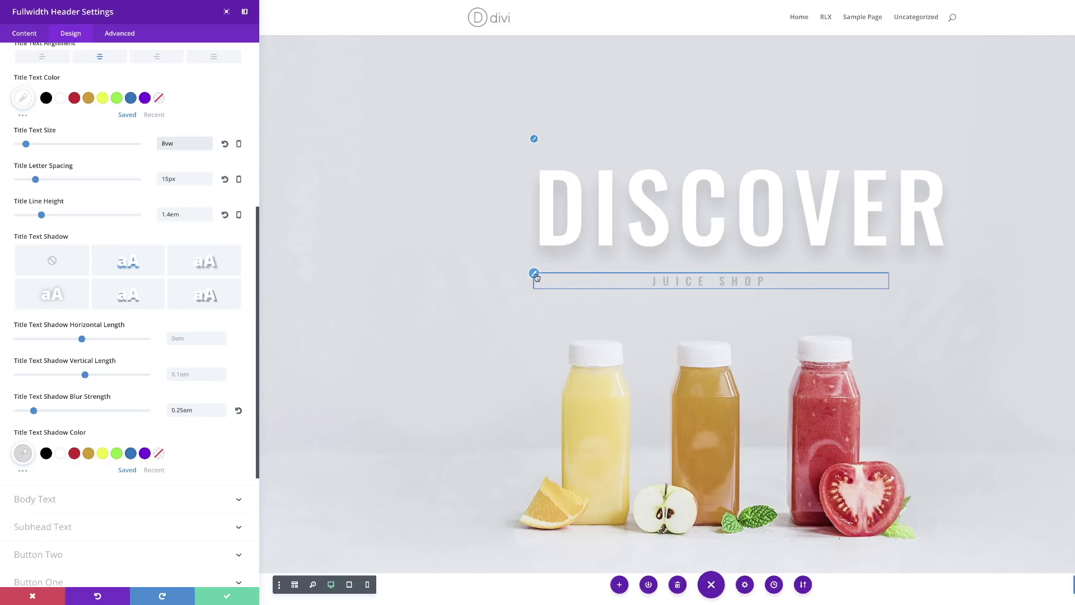
{"action": "left_click", "coordinate": [535, 275]}
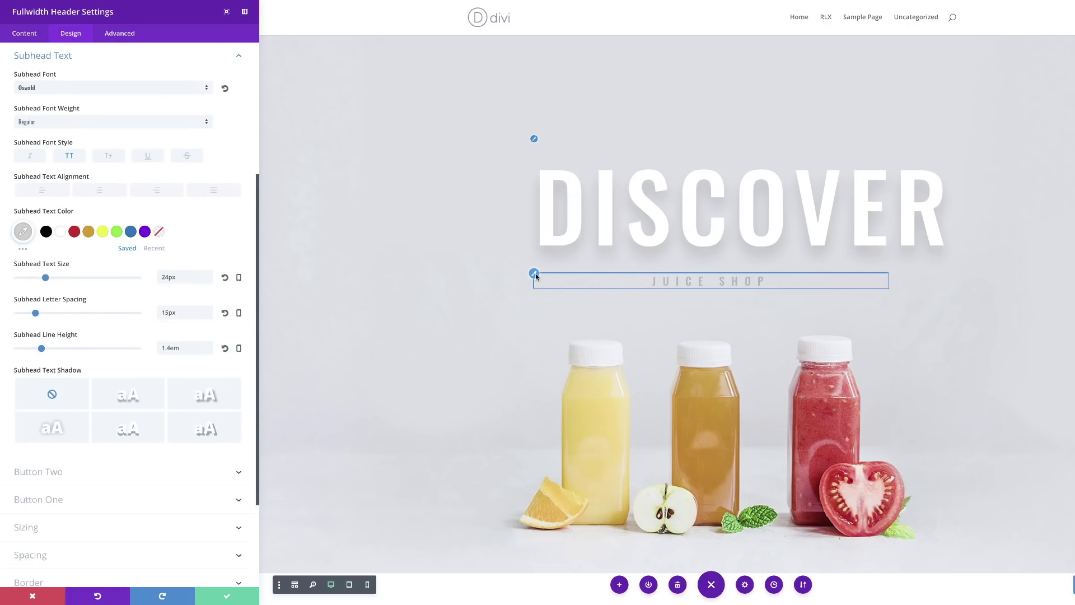
{"action": "left_click", "coordinate": [700, 282]}
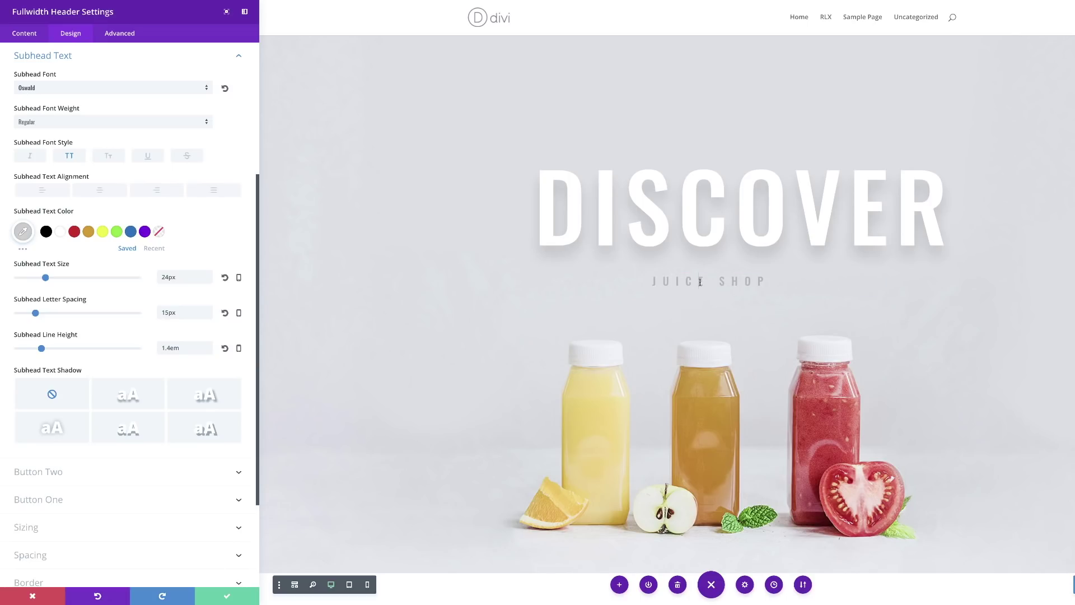
{"action": "triple_click", "coordinate": [700, 282]}
{"action": "key", "text": "BackSpace"}
{"action": "type", "text": "ROLEX WATCHES ON SALE"}
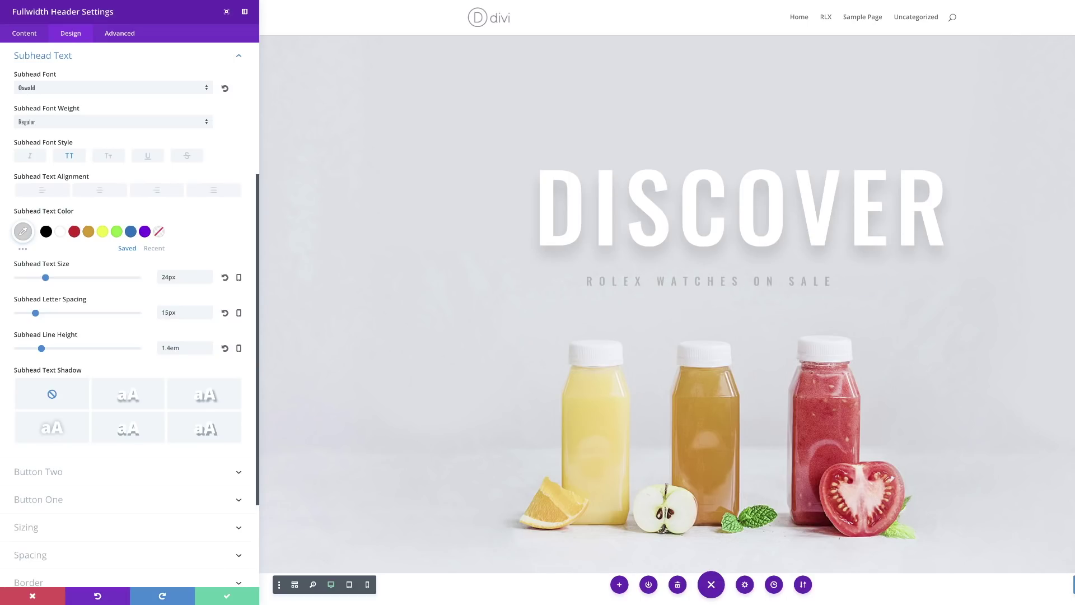
Reduce the header title's text size to 6vw.
{"action": "scroll", "coordinate": [227, 238], "scroll_direction": "up", "scroll_amount": 1}
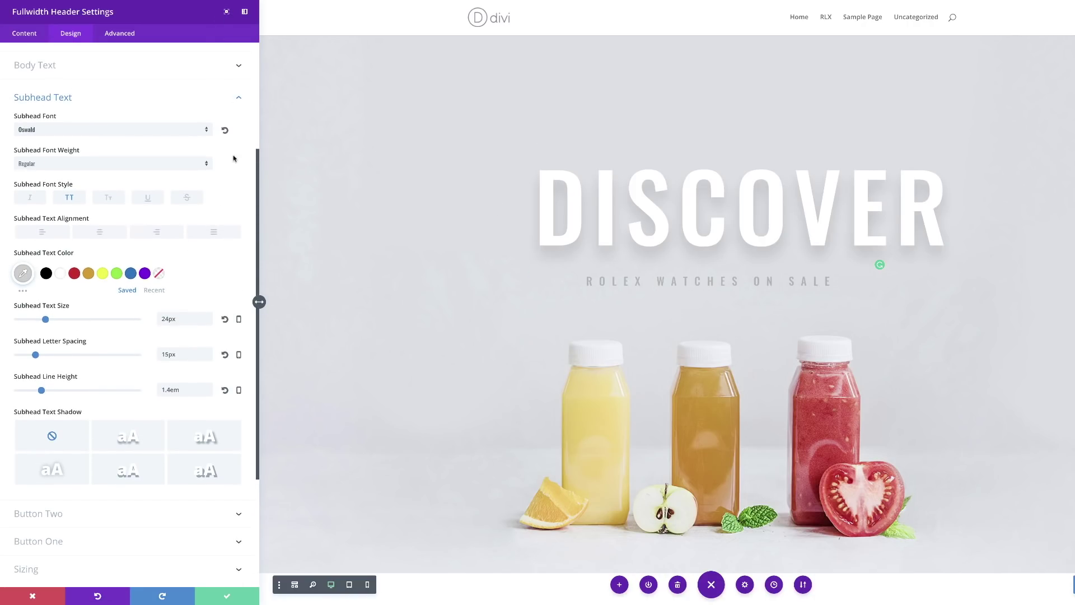
{"action": "scroll", "coordinate": [234, 159], "scroll_direction": "up", "scroll_amount": 1}
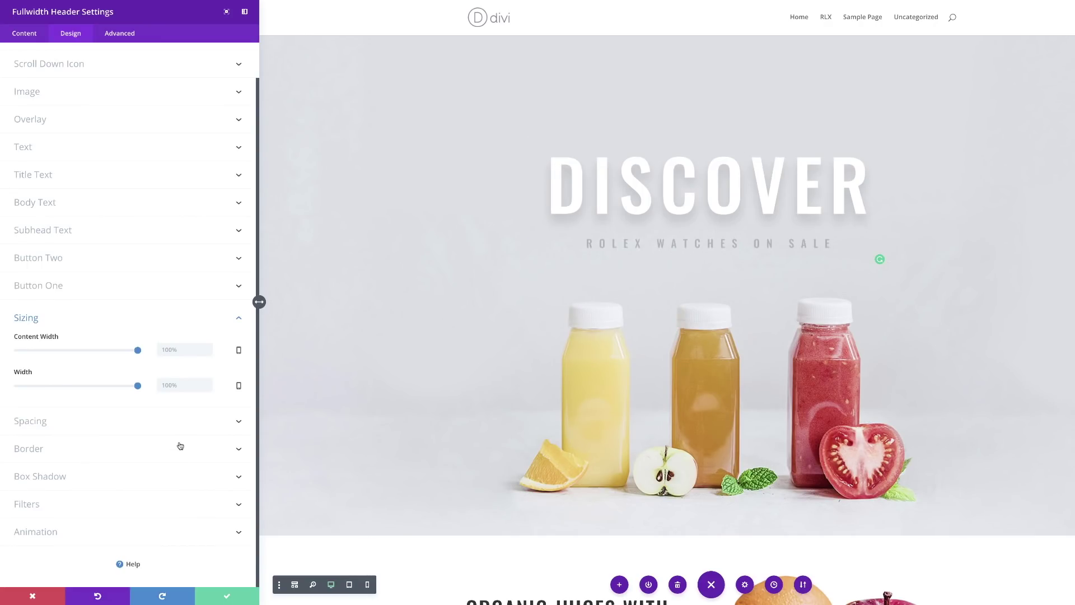
{"action": "scroll", "coordinate": [180, 446], "scroll_direction": "up", "scroll_amount": 1}
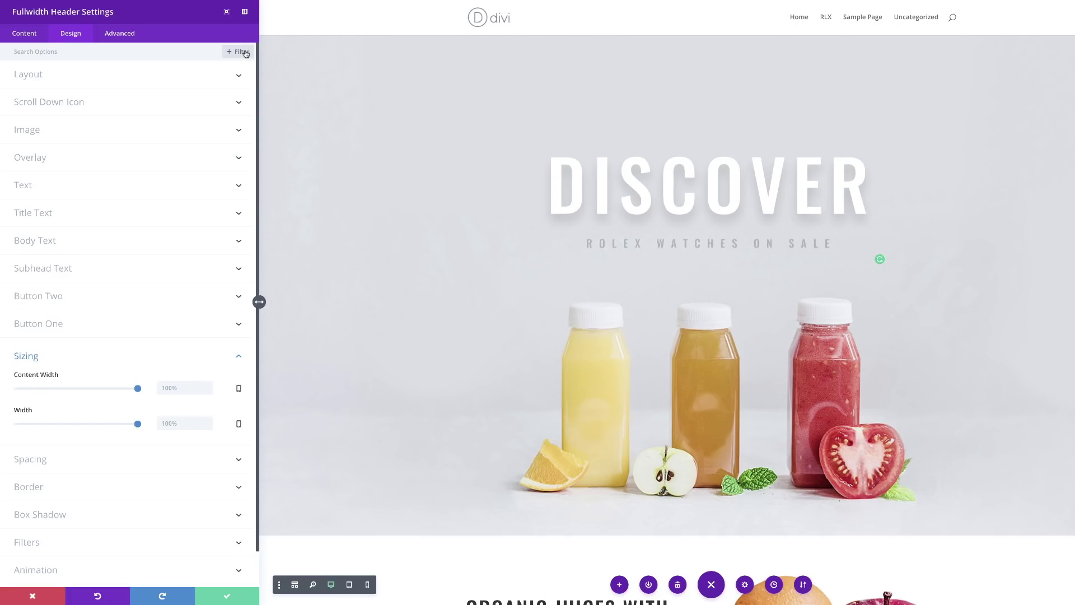
Filter the header to modified styles and replace its background image with the dark blue Rolex watch and hiker photo from the media library.
{"action": "left_click", "coordinate": [246, 52]}
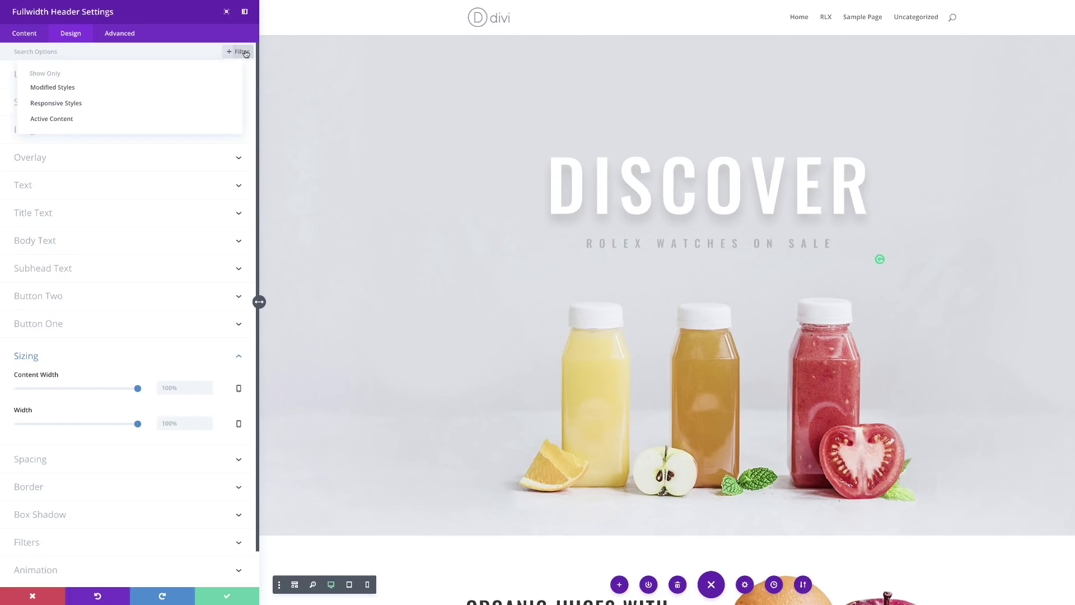
{"action": "left_click", "coordinate": [144, 87]}
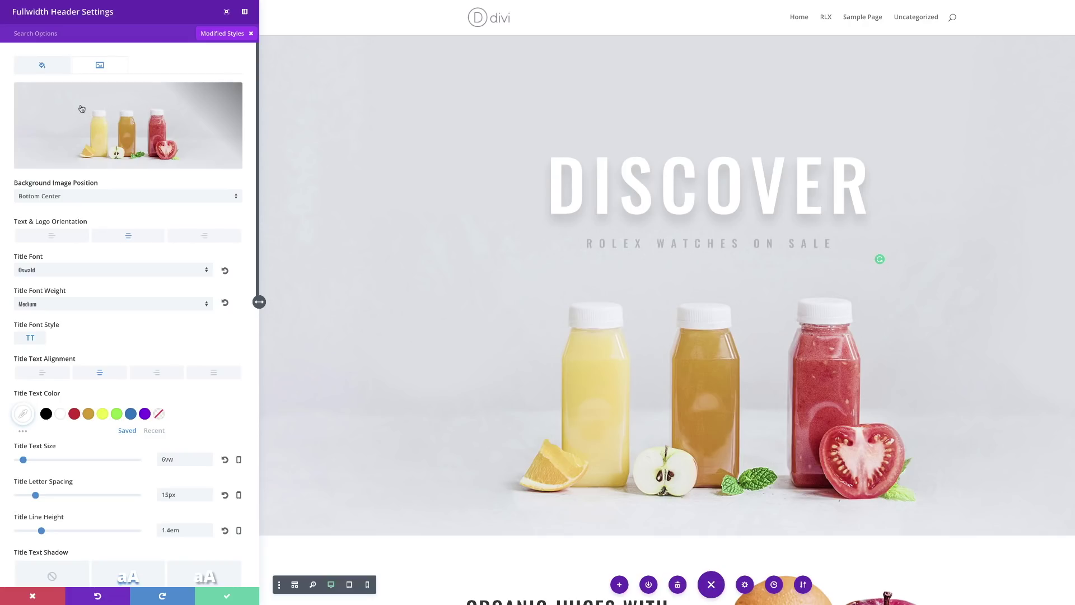
{"action": "mouse_move", "coordinate": [222, 104]}
{"action": "left_click", "coordinate": [229, 97]}
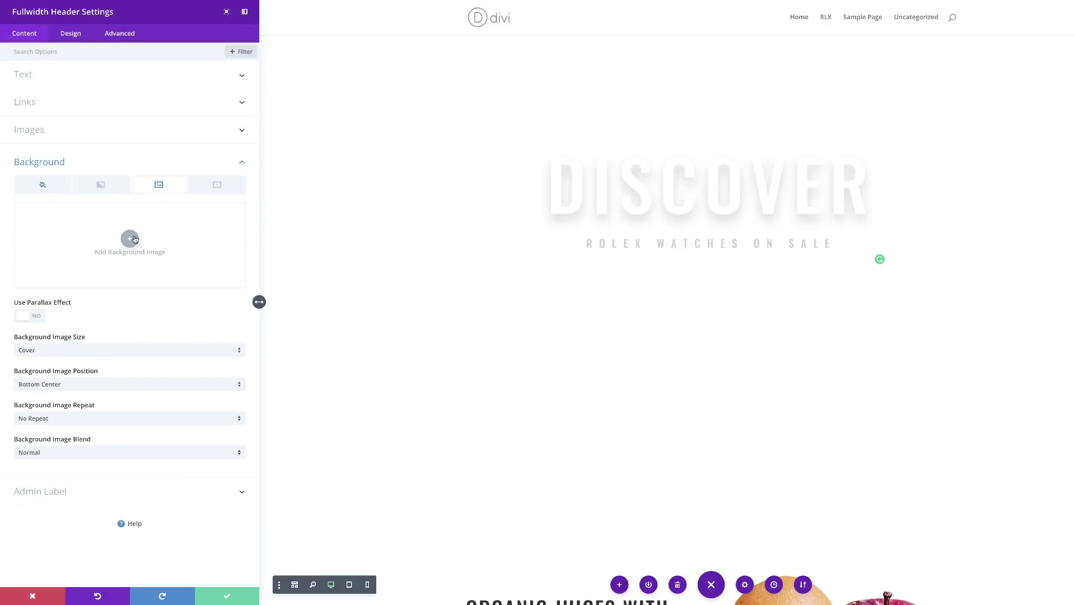
{"action": "left_click", "coordinate": [134, 239]}
{"action": "left_click", "coordinate": [190, 29]}
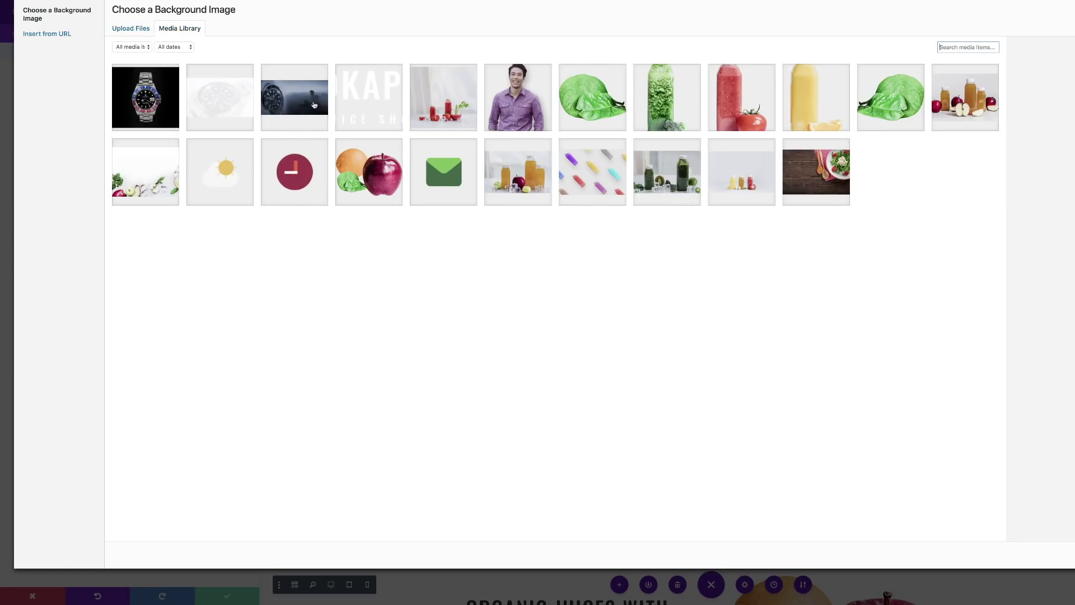
{"action": "left_click", "coordinate": [314, 105]}
{"action": "left_click", "coordinate": [1036, 555]}
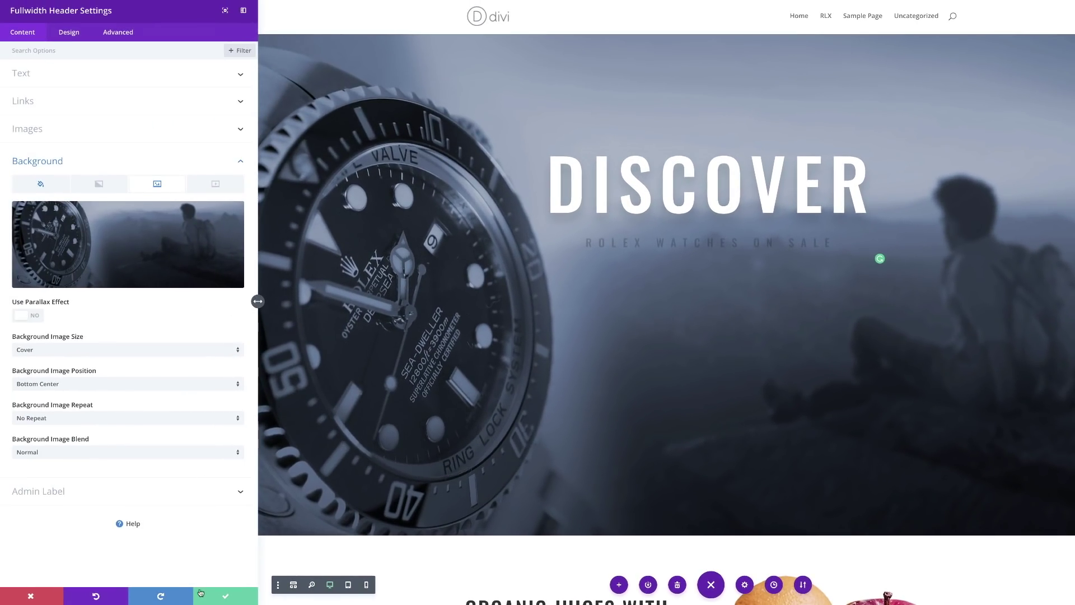
Recolor the header's ROLEX WATCHES ON SALE subheading to light grey from the expanded palette of saved colors.
{"action": "left_click", "coordinate": [588, 244]}
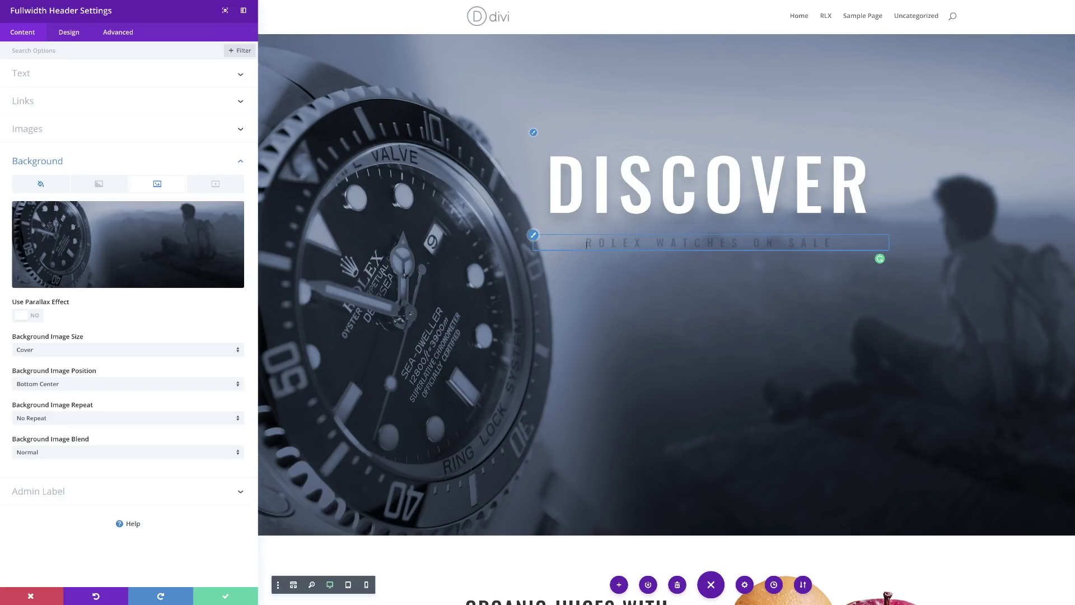
{"action": "left_click", "coordinate": [533, 235]}
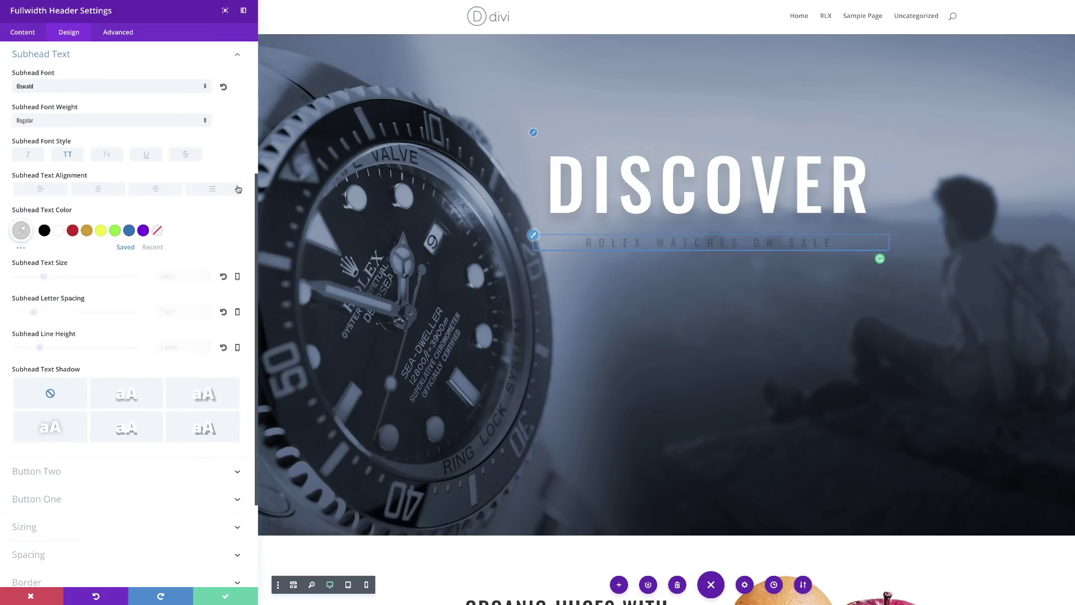
{"action": "left_click", "coordinate": [22, 250]}
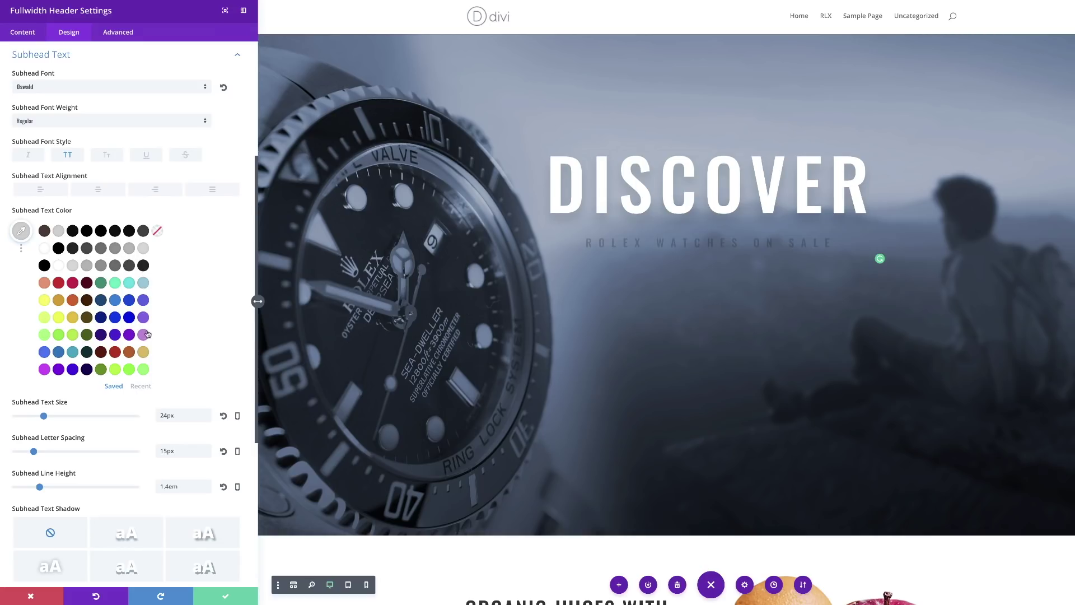
{"action": "left_click", "coordinate": [143, 335]}
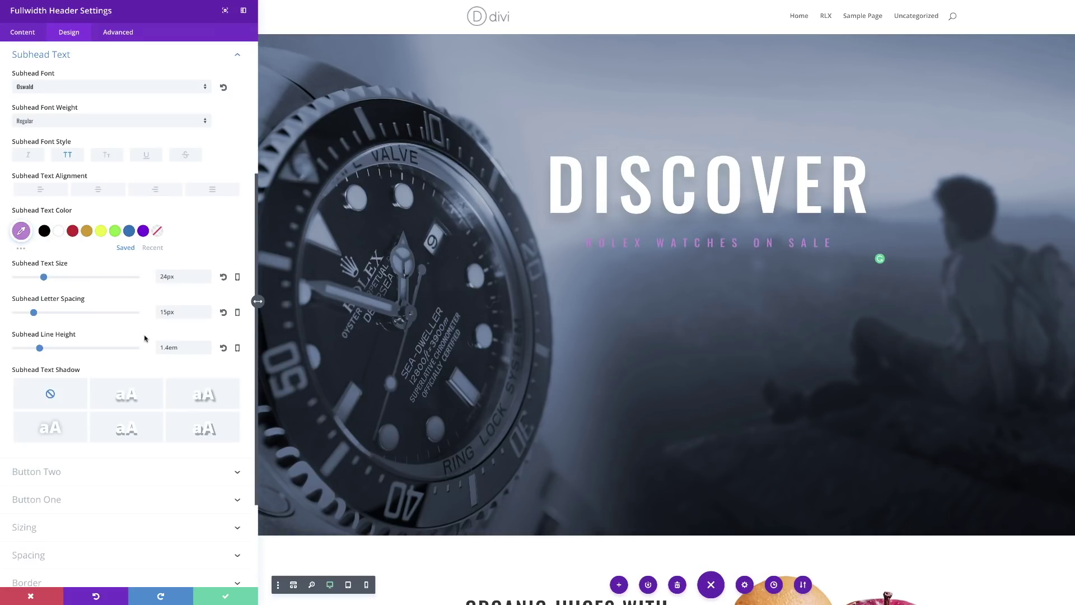
{"action": "left_click", "coordinate": [22, 250]}
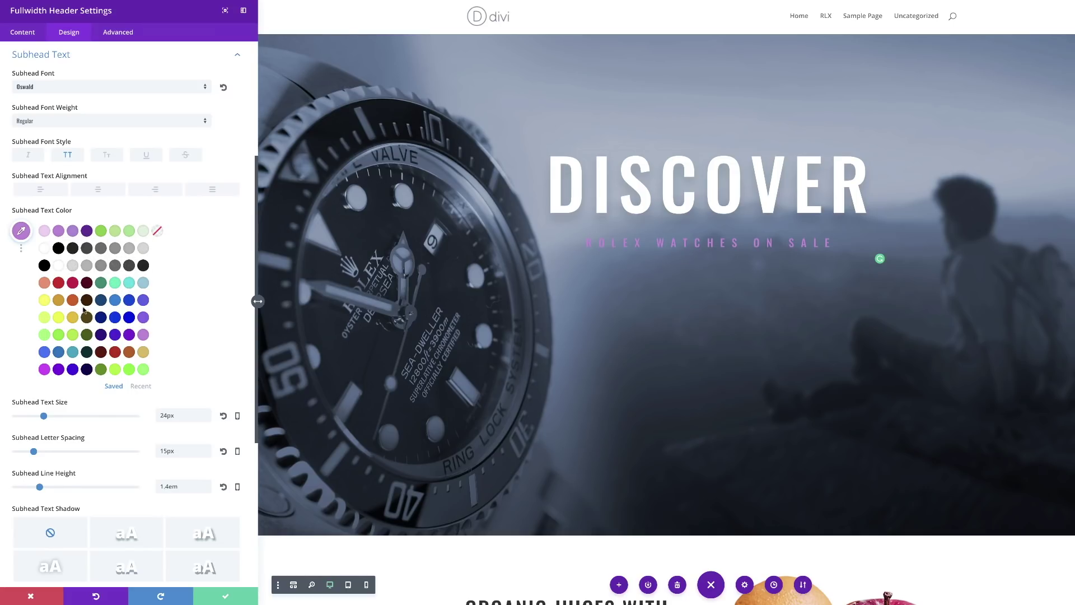
{"action": "left_click", "coordinate": [143, 249]}
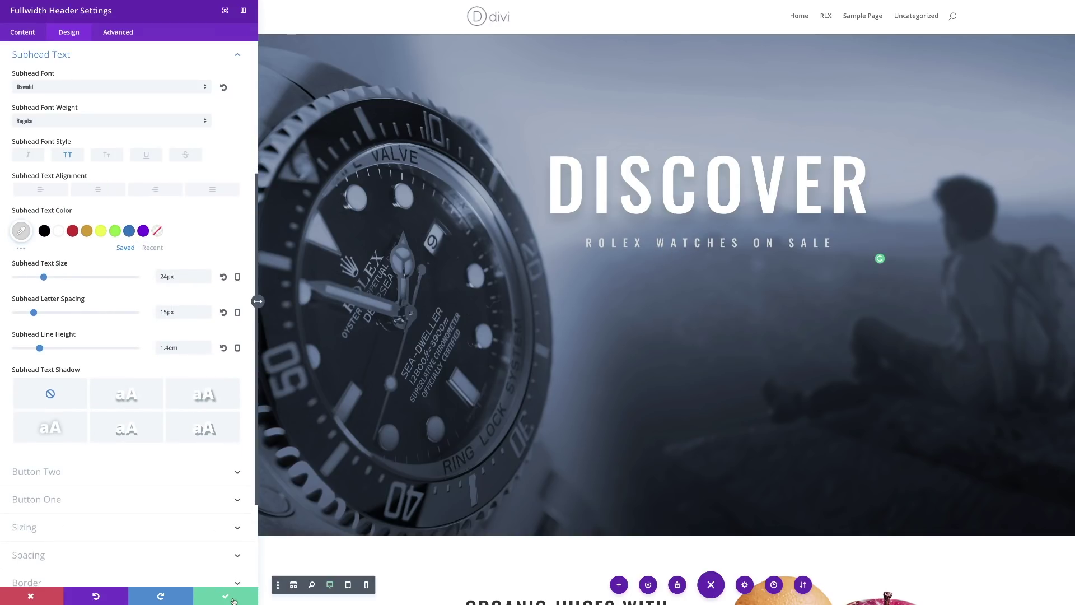
Set the header's custom padding to a linked 20% at top and bottom, and save the header settings.
{"action": "scroll", "coordinate": [179, 489], "scroll_direction": "down", "scroll_amount": 1}
{"action": "left_click", "coordinate": [52, 532]}
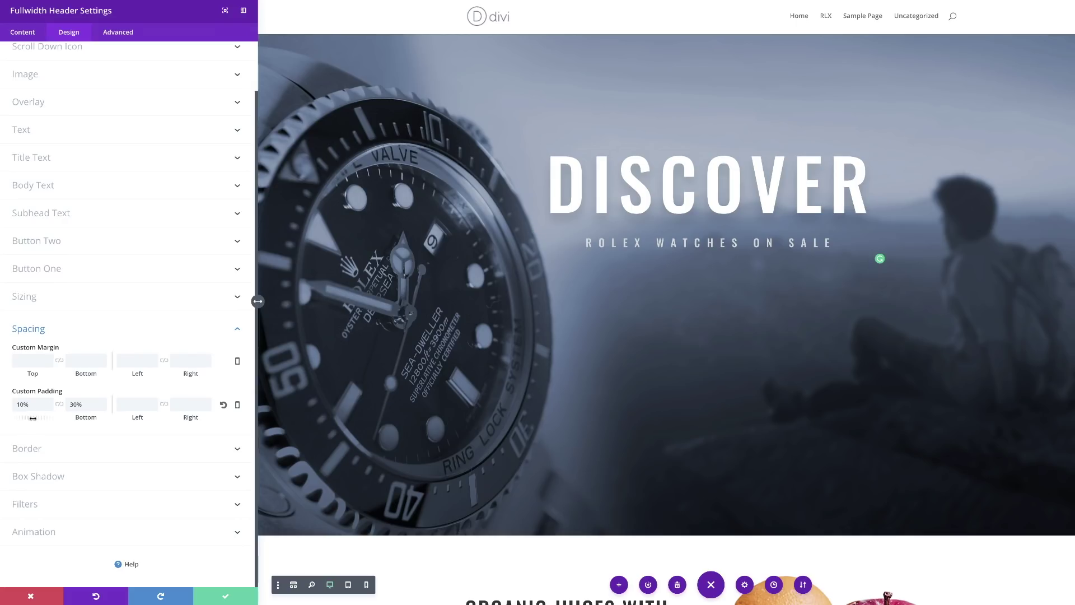
{"action": "mouse_move", "coordinate": [34, 418]}
{"action": "left_mouse_down"}
{"action": "mouse_move", "coordinate": [43, 420]}
{"action": "mouse_move", "coordinate": [33, 420]}
{"action": "left_mouse_up"}
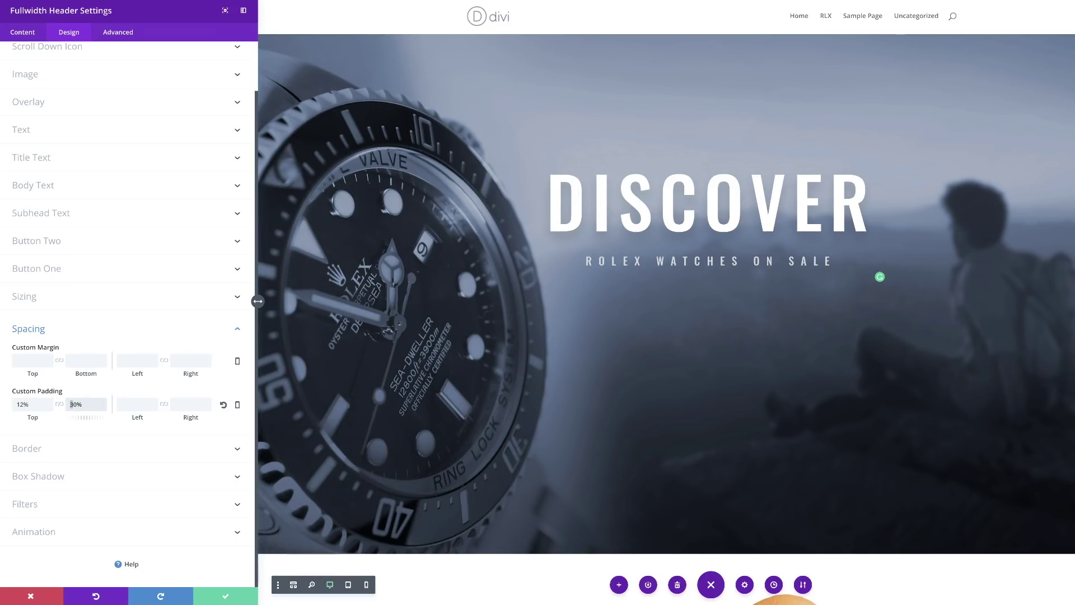
{"action": "type", "text": "1"}
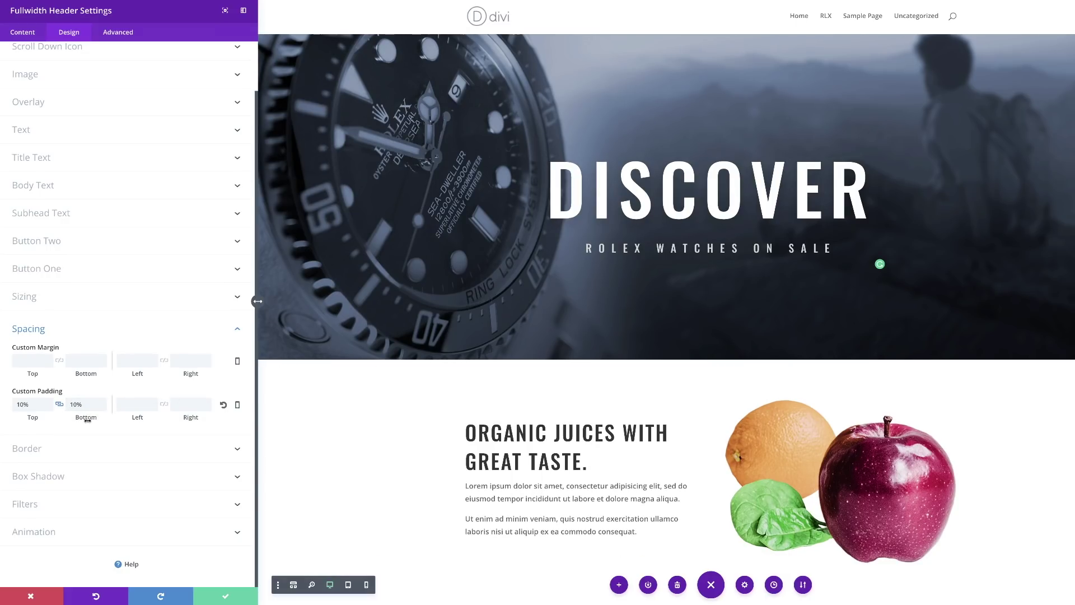
{"action": "left_click_drag", "start_coordinate": [83, 417], "coordinate": [87, 420]}
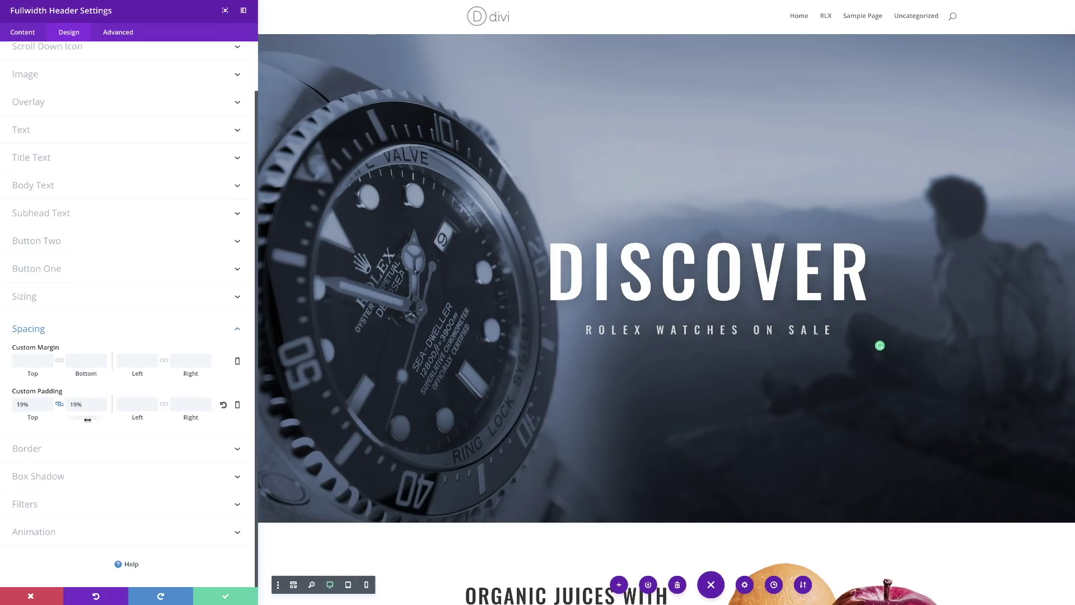
{"action": "left_click_drag", "start_coordinate": [87, 419], "coordinate": [88, 420]}
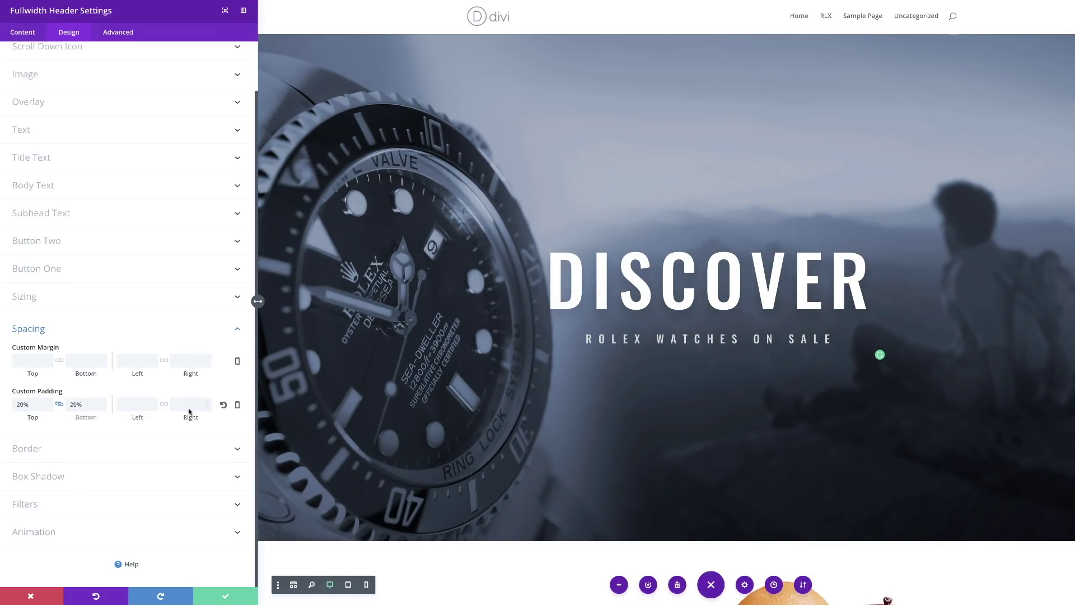
{"action": "left_click", "coordinate": [230, 597]}
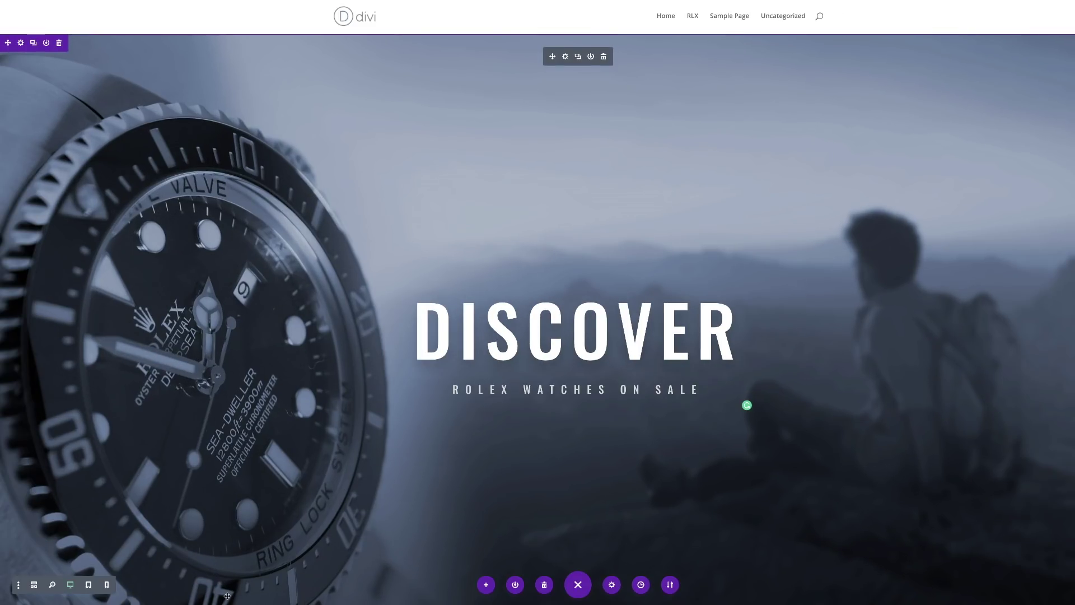
Delete the orange and apple image beside the ORGANIC JUICES WITH GREAT TASTE text.
{"action": "scroll", "coordinate": [518, 521], "scroll_direction": "down", "scroll_amount": 5}
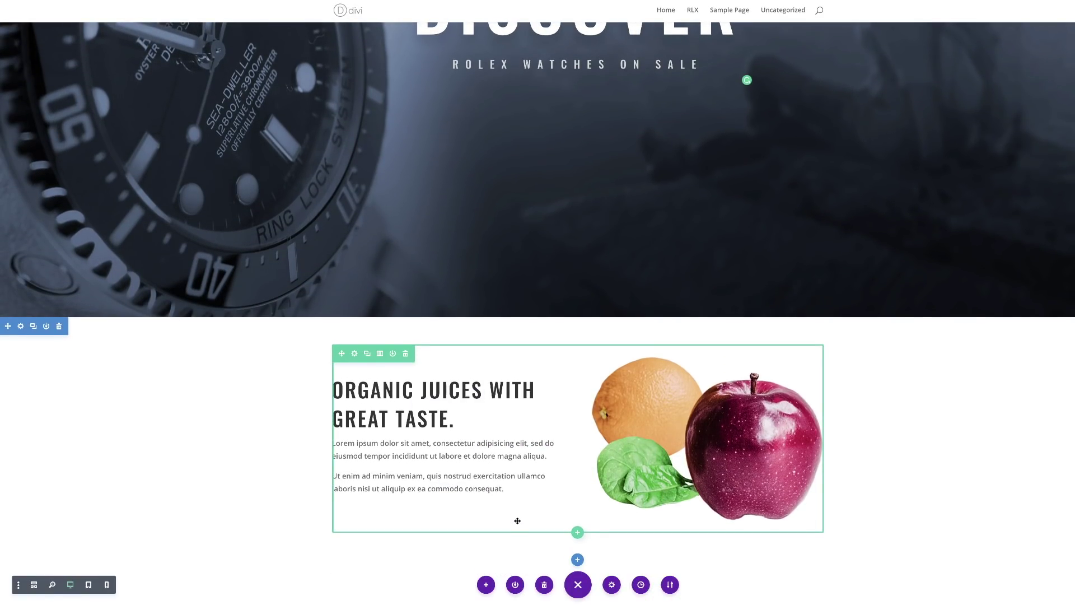
{"action": "scroll", "coordinate": [518, 521], "scroll_direction": "down", "scroll_amount": 4}
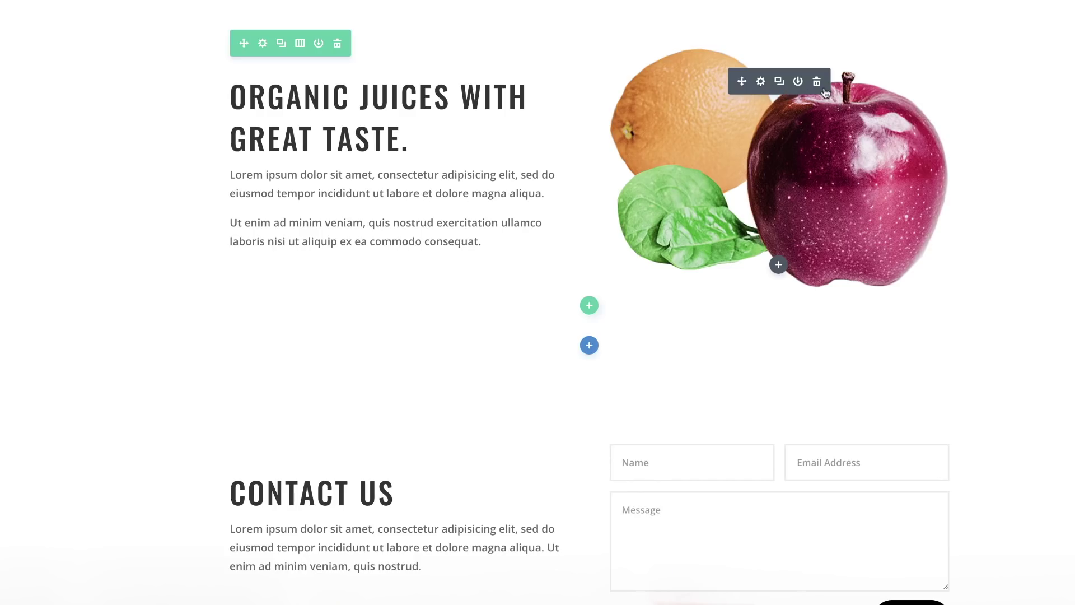
{"action": "left_click", "coordinate": [818, 83]}
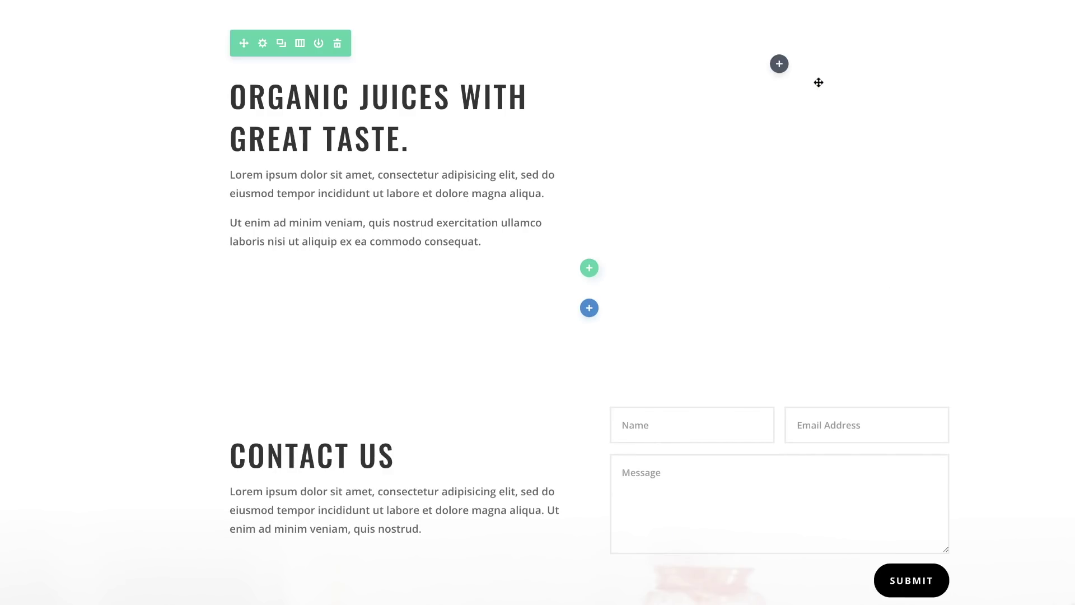
Insert an Image module in the emptied column using the red and blue bezel Rolex photo from the media library, and save it.
{"action": "left_click", "coordinate": [779, 64]}
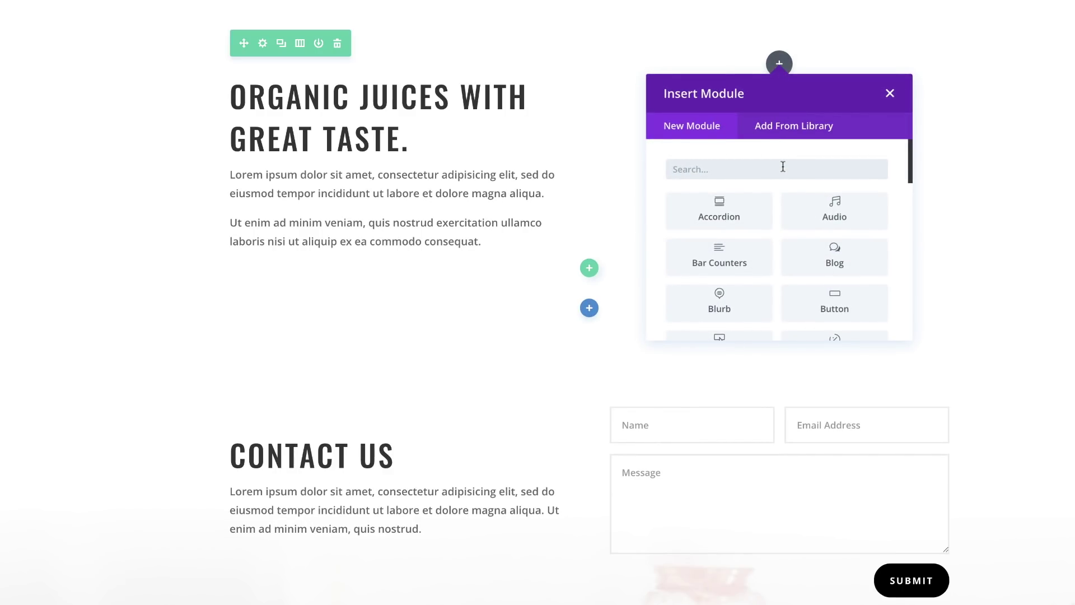
{"action": "type", "text": "image"}
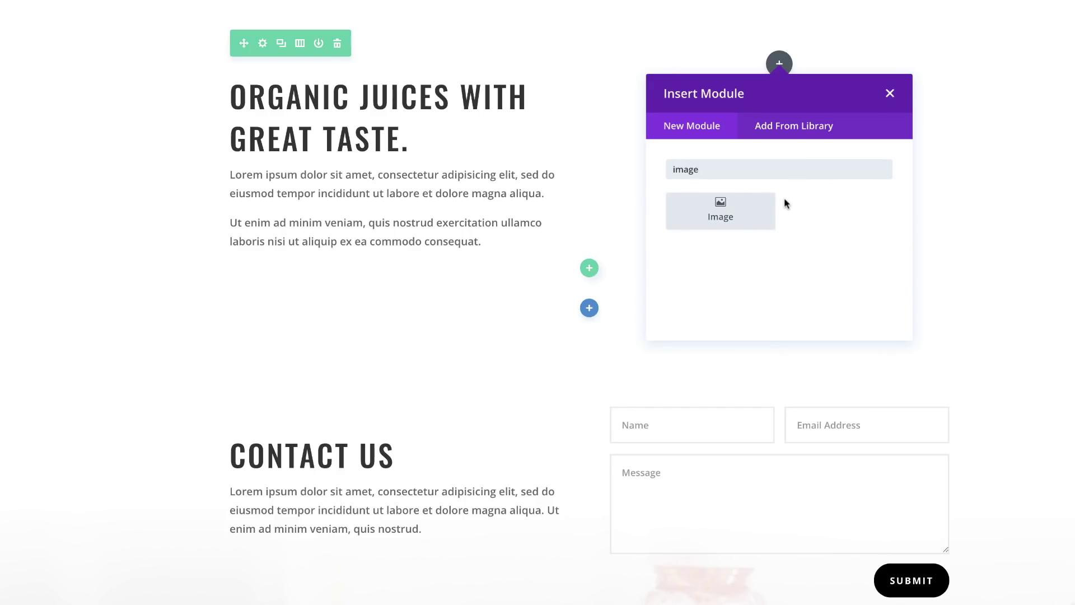
{"action": "left_click", "coordinate": [720, 211]}
{"action": "left_click", "coordinate": [132, 93]}
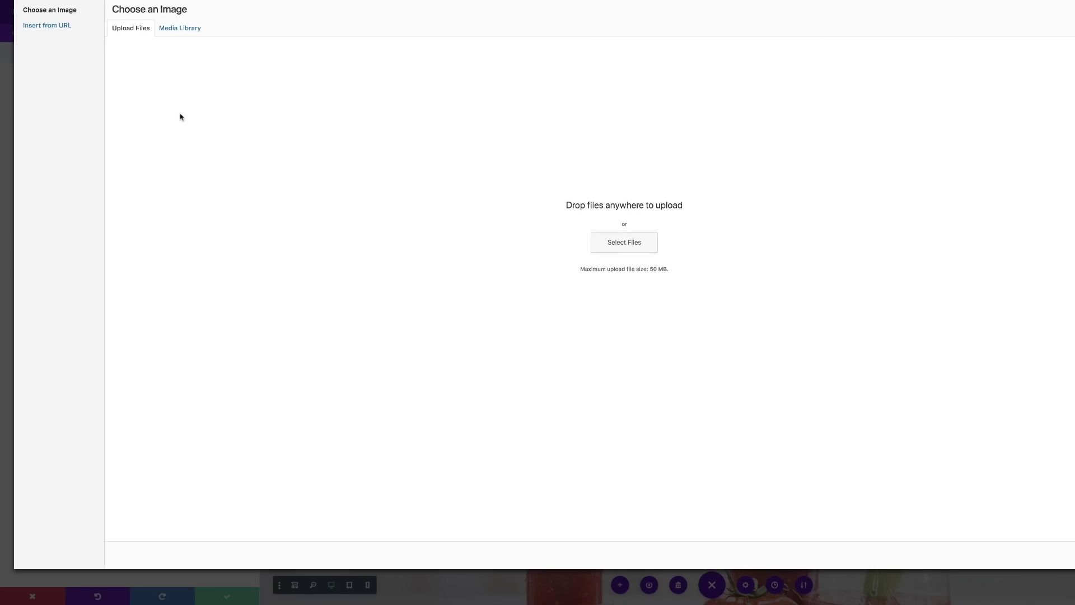
{"action": "left_click", "coordinate": [184, 31]}
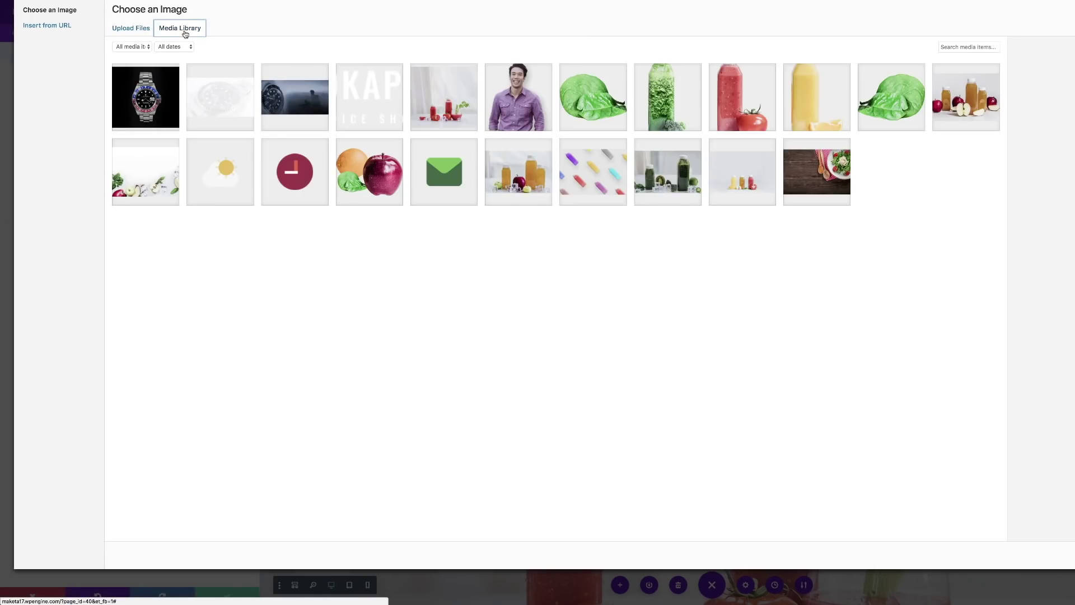
{"action": "left_click", "coordinate": [162, 104]}
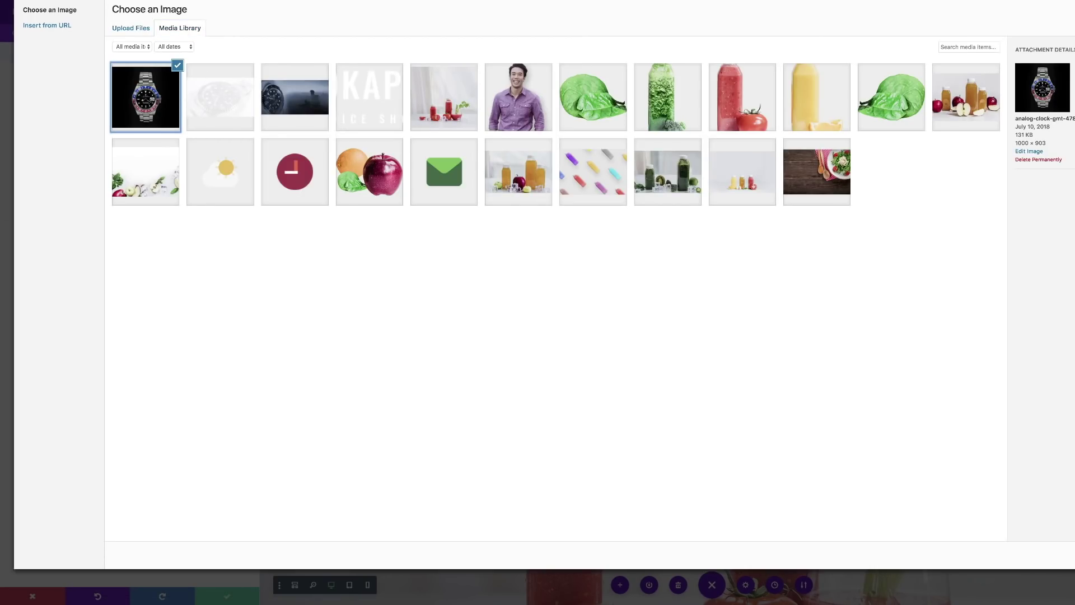
{"action": "left_click", "coordinate": [1071, 555]}
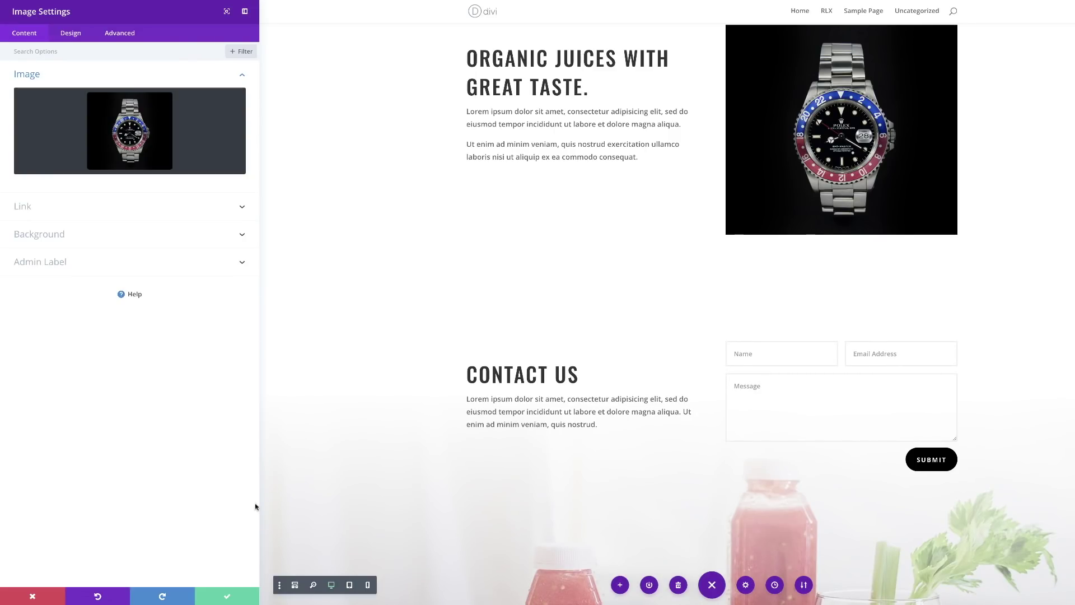
{"action": "left_click", "coordinate": [230, 597]}
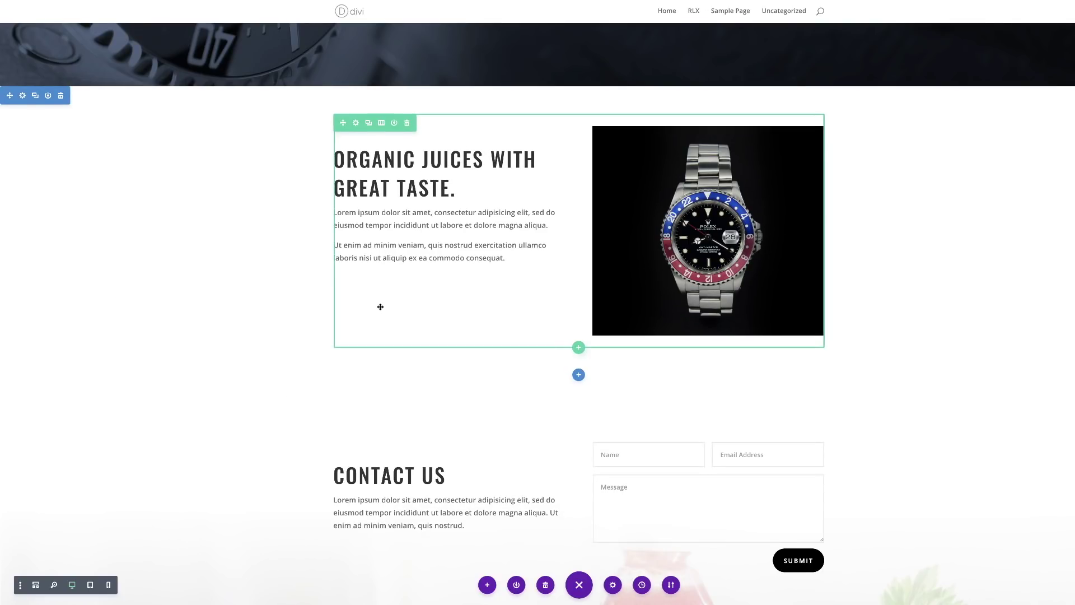
Set the background color of the section containing the watch image to black #000000 and save the section.
{"action": "scroll", "coordinate": [380, 307], "scroll_direction": "up", "scroll_amount": 1}
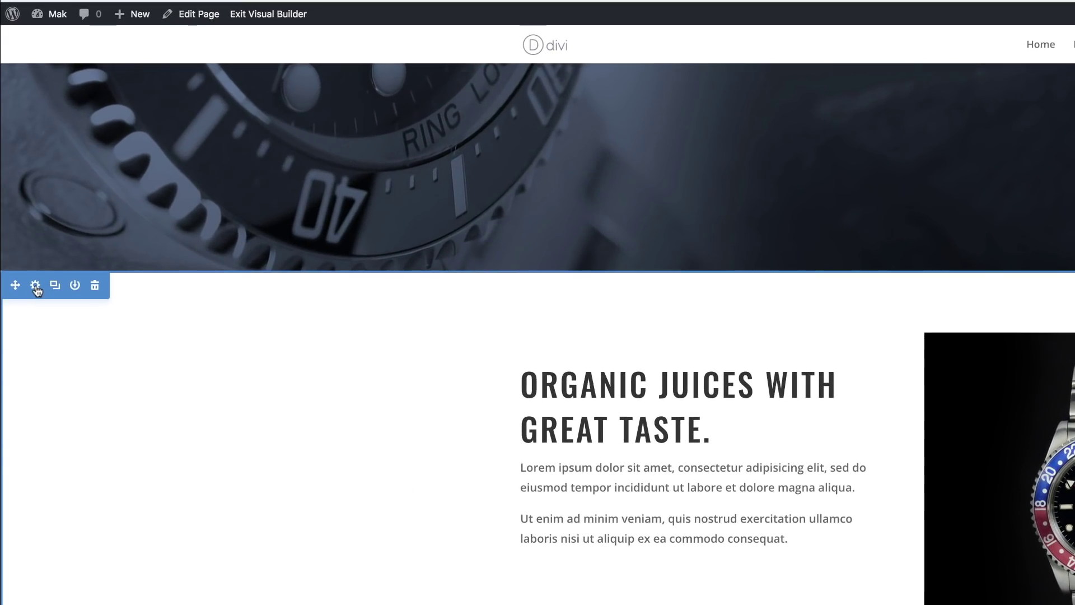
{"action": "left_click", "coordinate": [35, 285]}
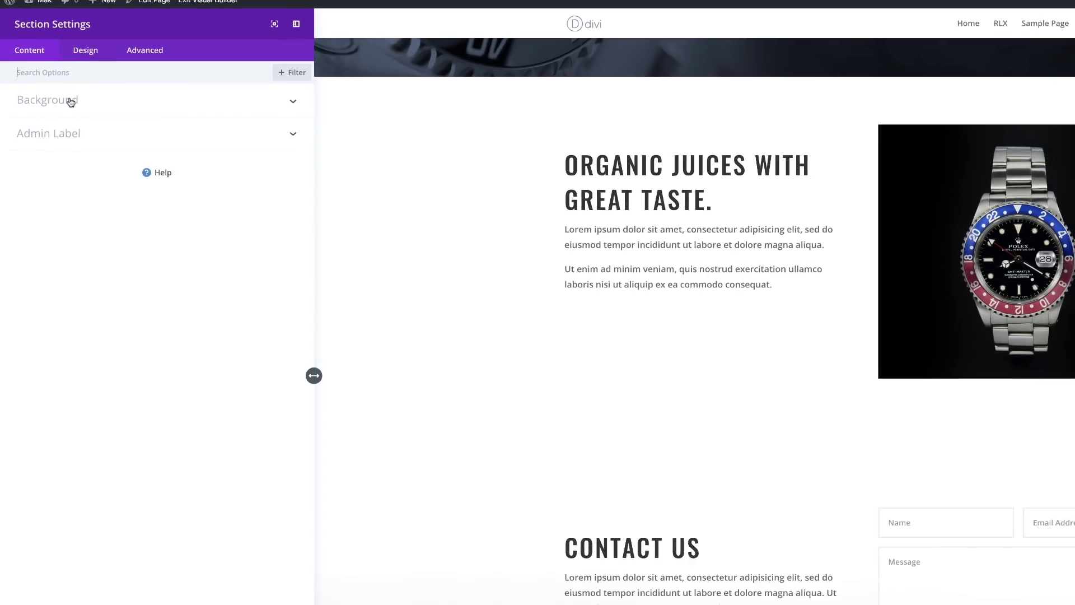
{"action": "left_click", "coordinate": [70, 101]}
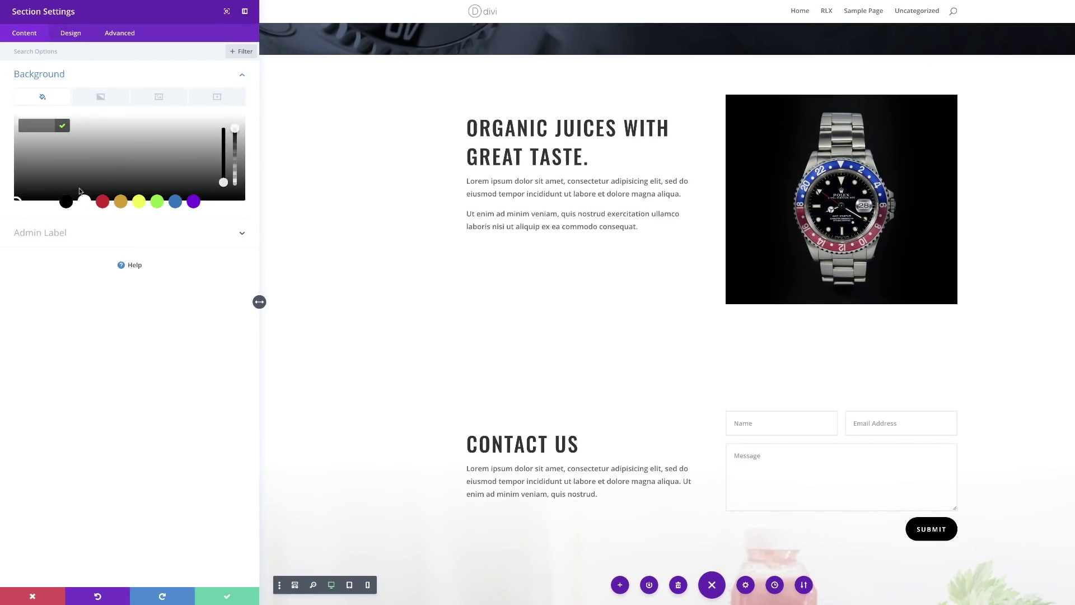
{"action": "left_click", "coordinate": [65, 203]}
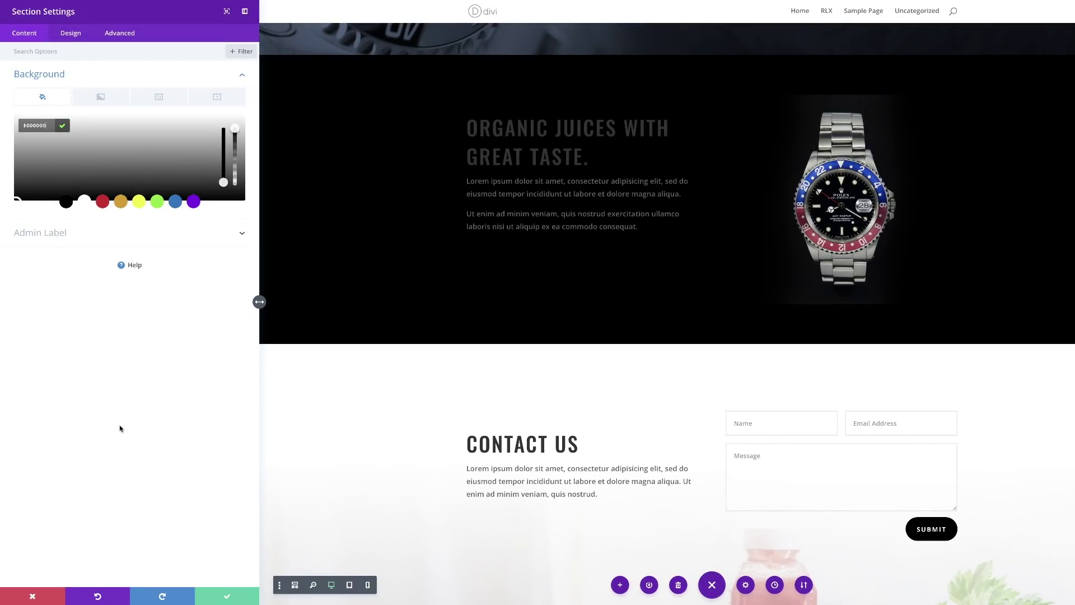
{"action": "left_click", "coordinate": [227, 597]}
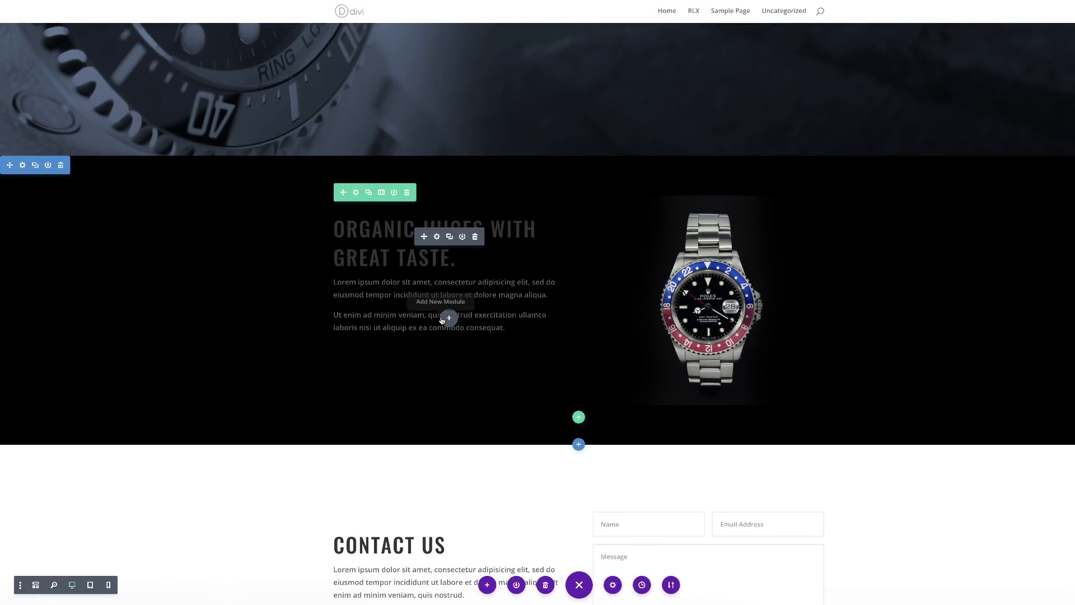
Add a Button module below the Organic Juices text, labelled BUY NOW, with # as its URL.
{"action": "left_click", "coordinate": [448, 318]}
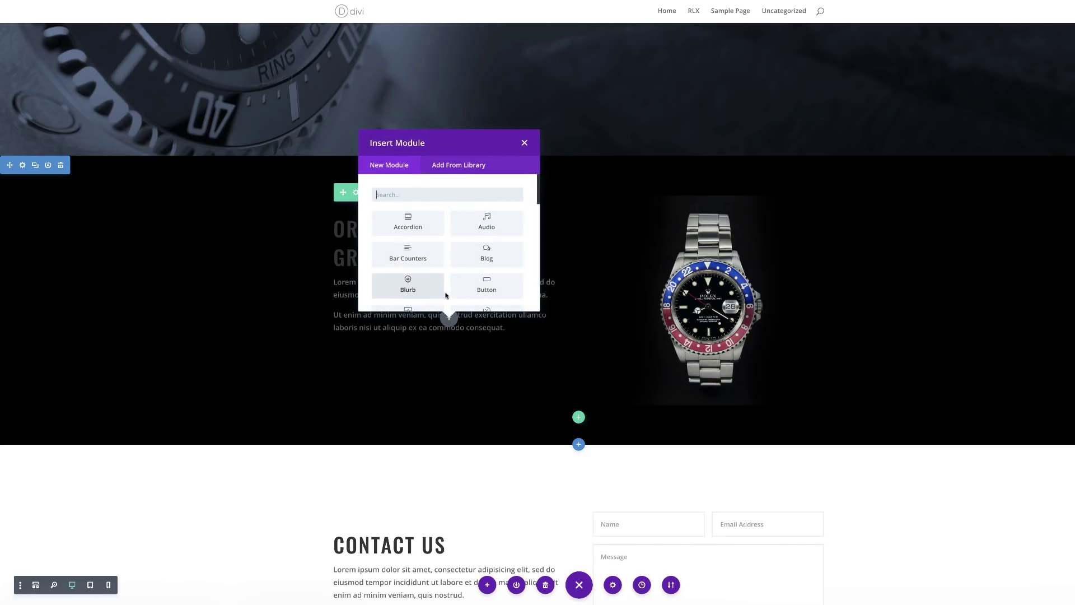
{"action": "left_click", "coordinate": [485, 287]}
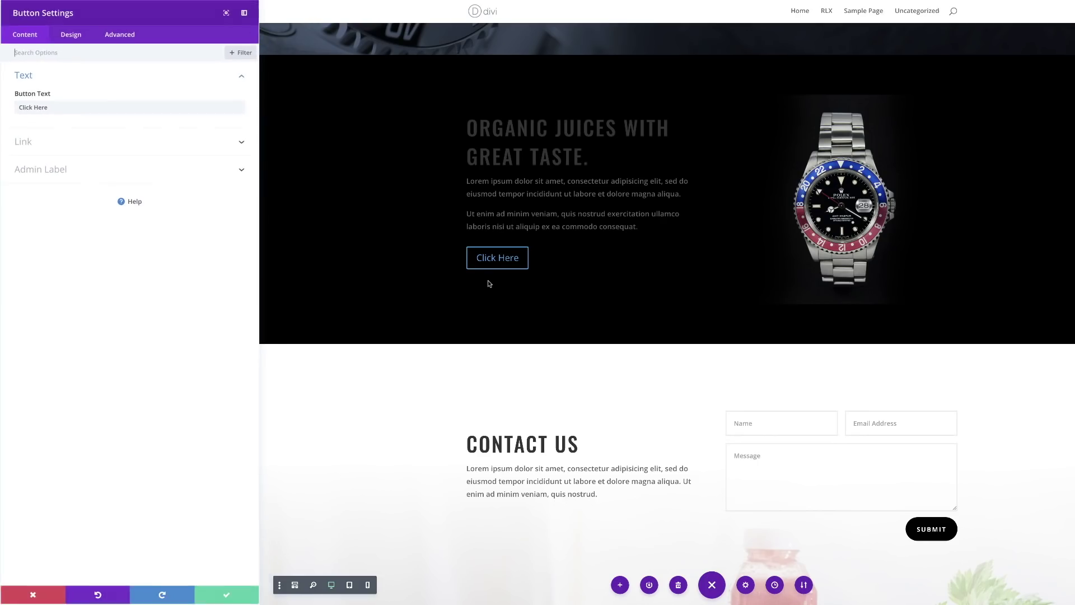
{"action": "triple_click", "coordinate": [57, 103]}
{"action": "type", "text": "BUY NOW"}
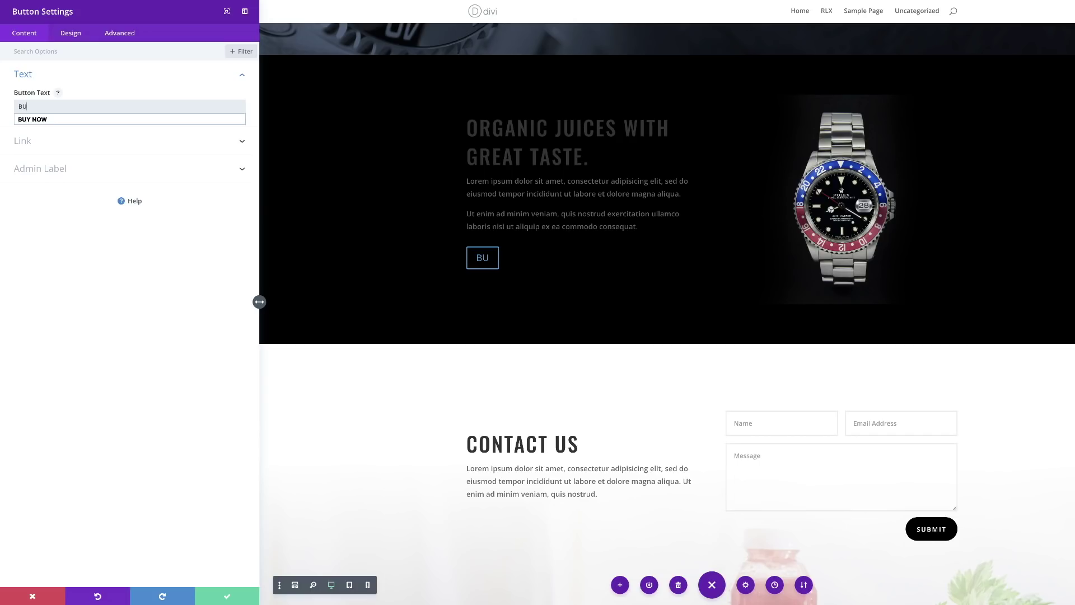
{"action": "left_click", "coordinate": [32, 143]}
{"action": "left_click", "coordinate": [51, 140]}
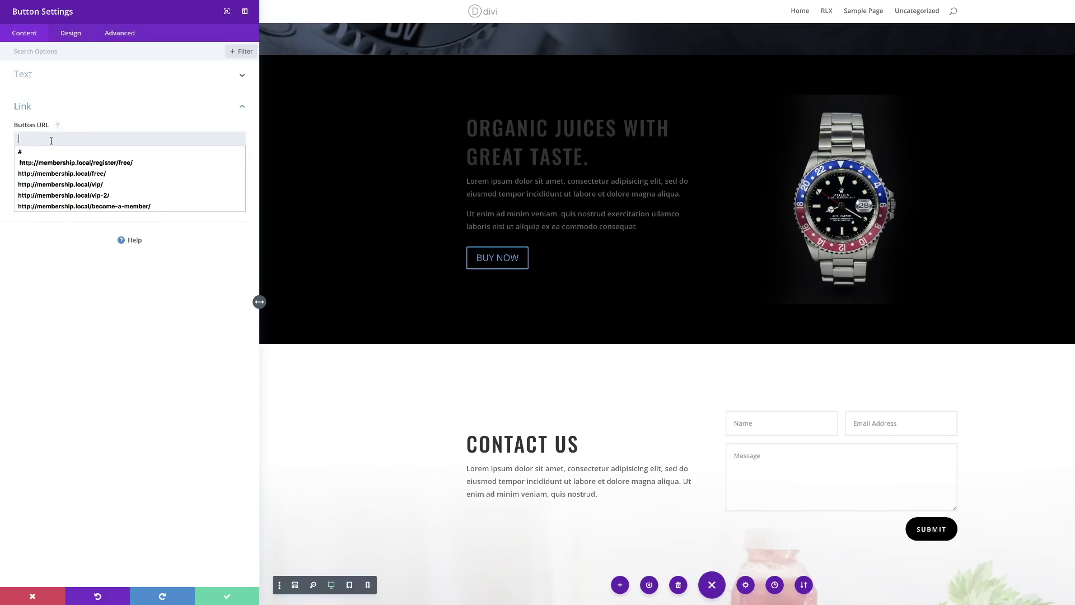
{"action": "left_click", "coordinate": [38, 153]}
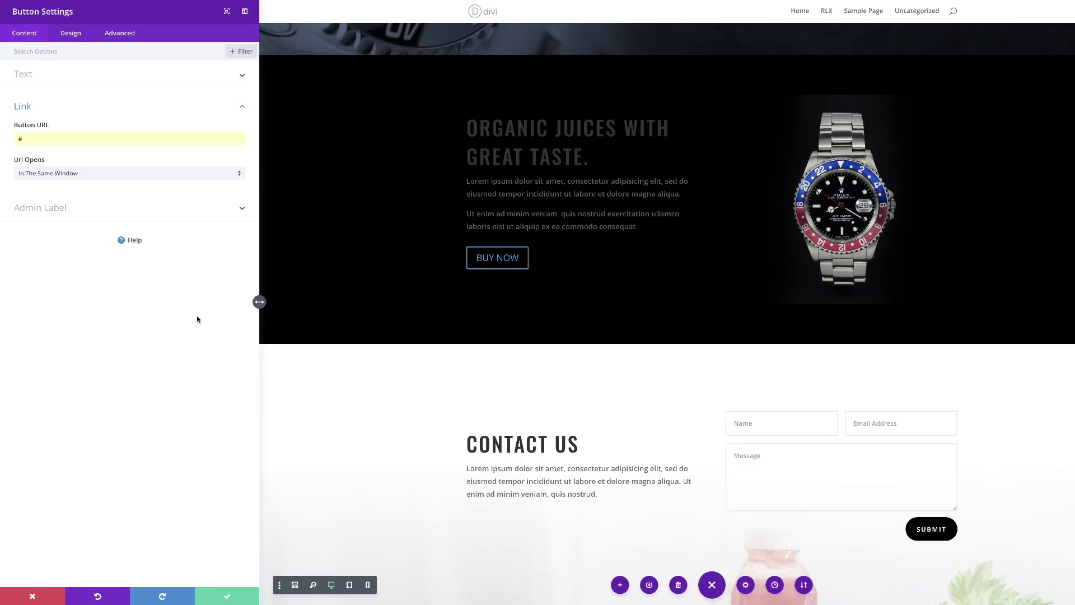
Enable custom styles for the BUY NOW button, with a blue background, 0px border width and 0px border radius.
{"action": "left_click", "coordinate": [71, 34]}
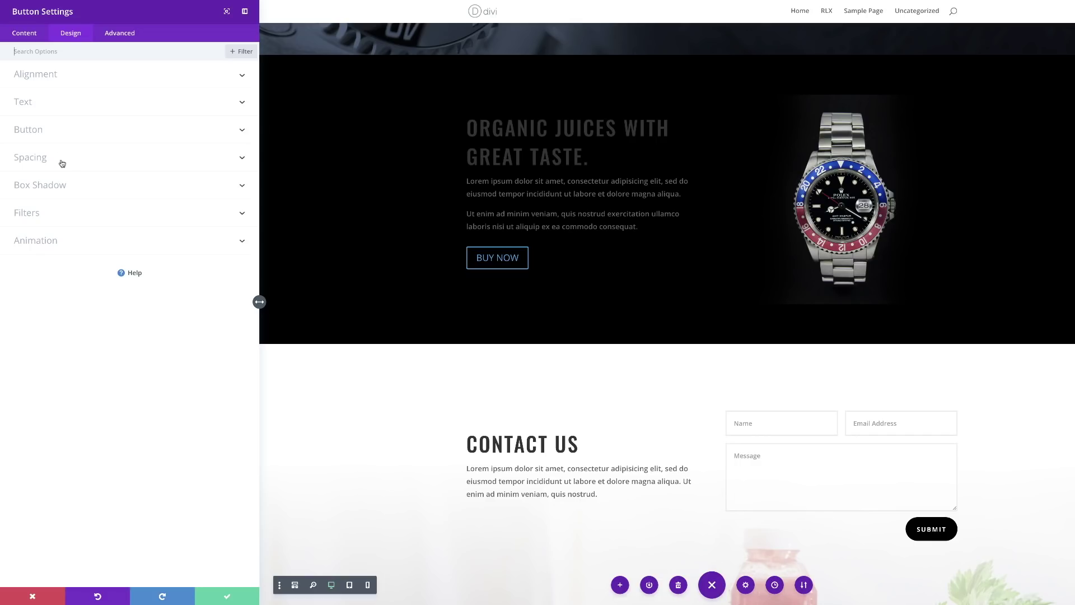
{"action": "left_click", "coordinate": [43, 131]}
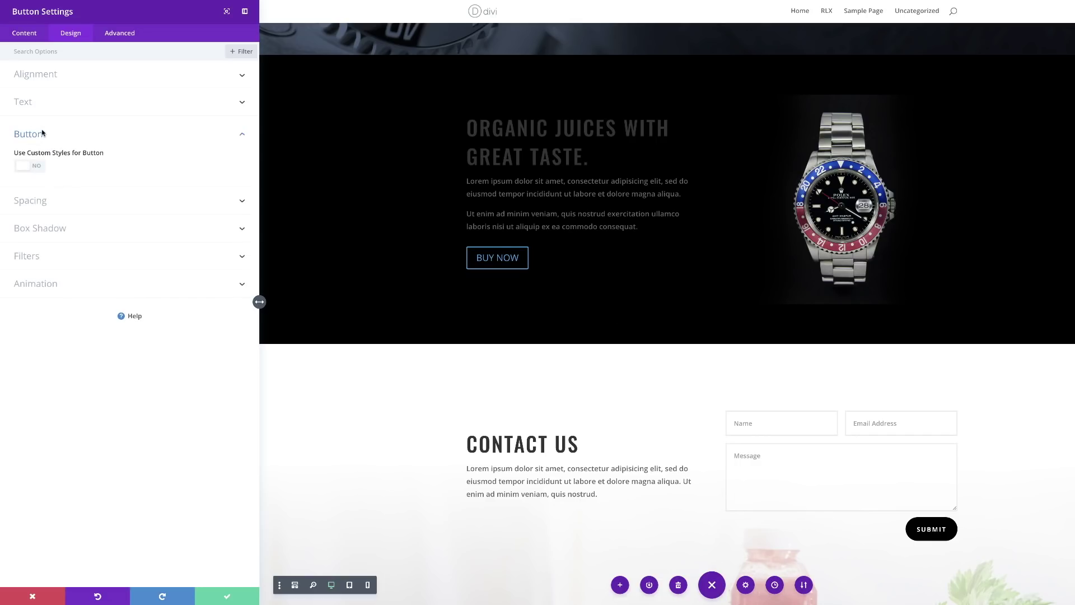
{"action": "left_click", "coordinate": [39, 167]}
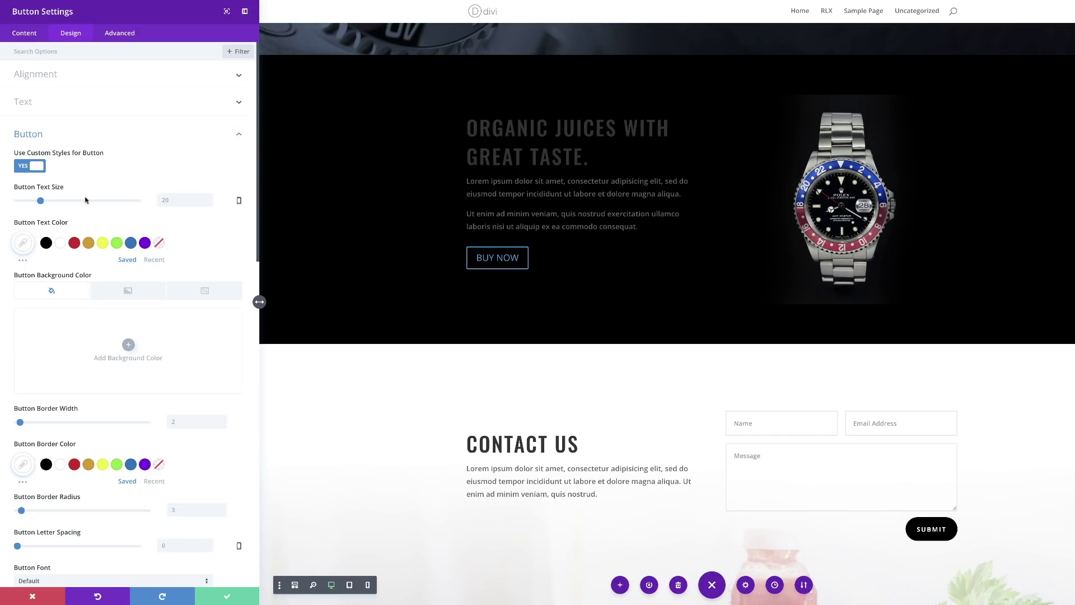
{"action": "left_click", "coordinate": [23, 263]}
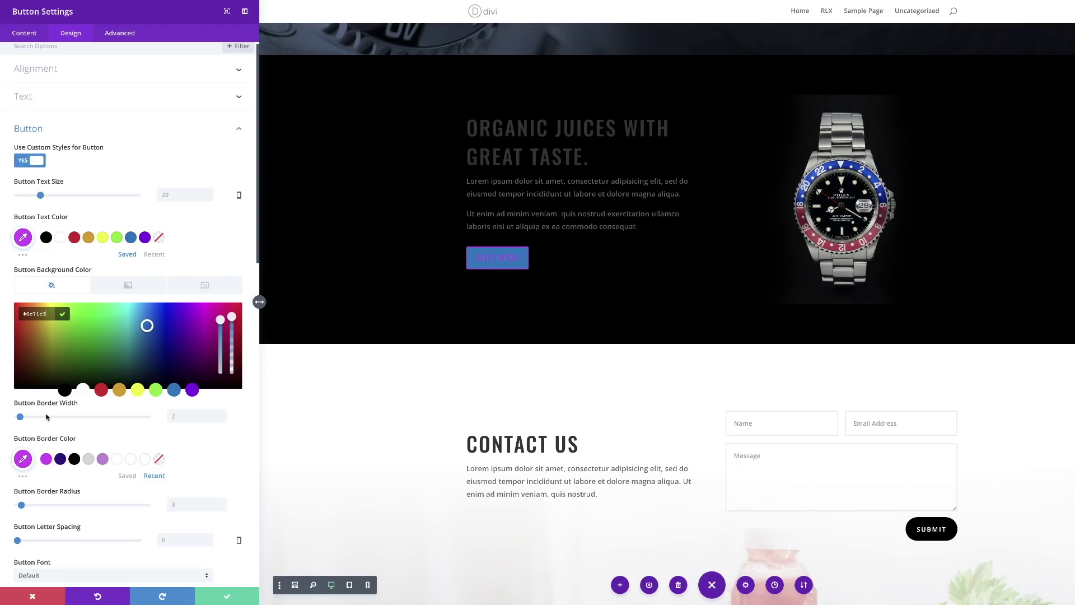
{"action": "left_click_drag", "start_coordinate": [20, 417], "coordinate": [6, 420]}
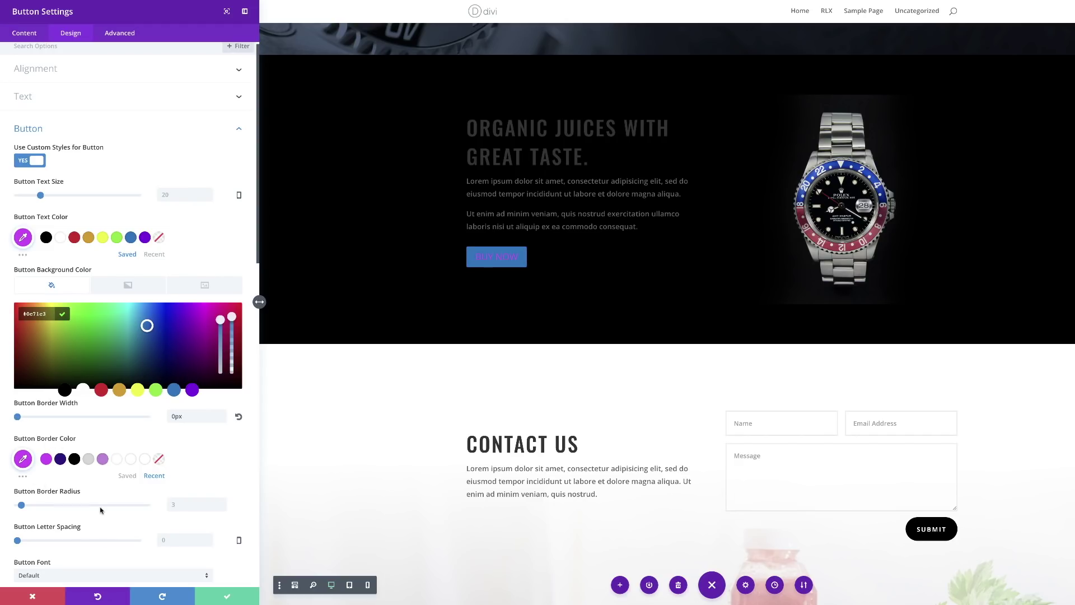
{"action": "scroll", "coordinate": [101, 510], "scroll_direction": "down", "scroll_amount": 2}
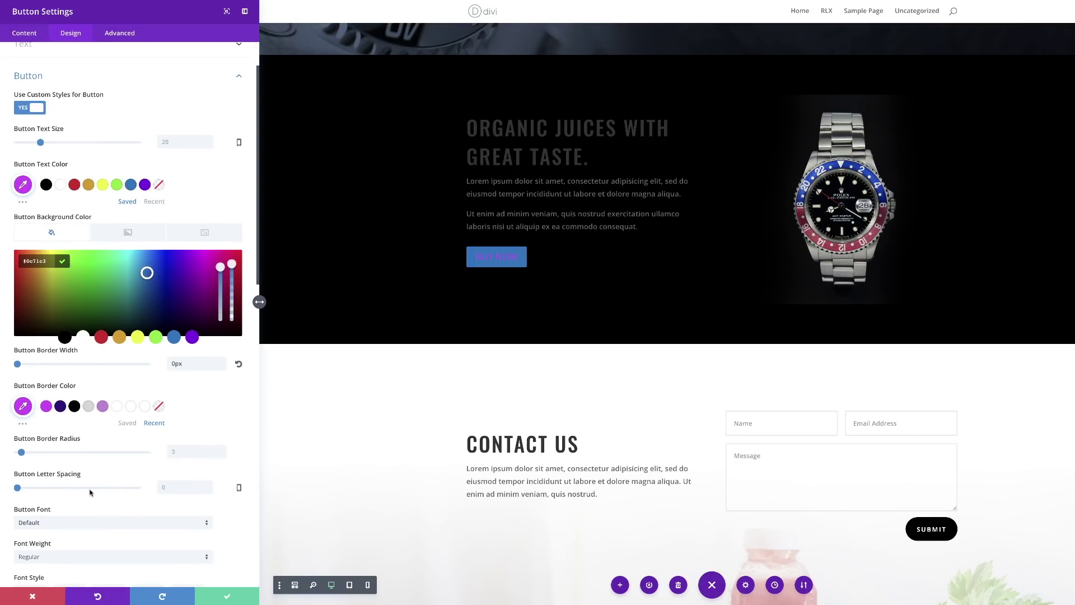
{"action": "left_click_drag", "start_coordinate": [15, 457], "coordinate": [3, 458]}
Set the BUY NOW button's font weight to Semi Bold and its text color to white.
{"action": "scroll", "coordinate": [112, 426], "scroll_direction": "down", "scroll_amount": 5}
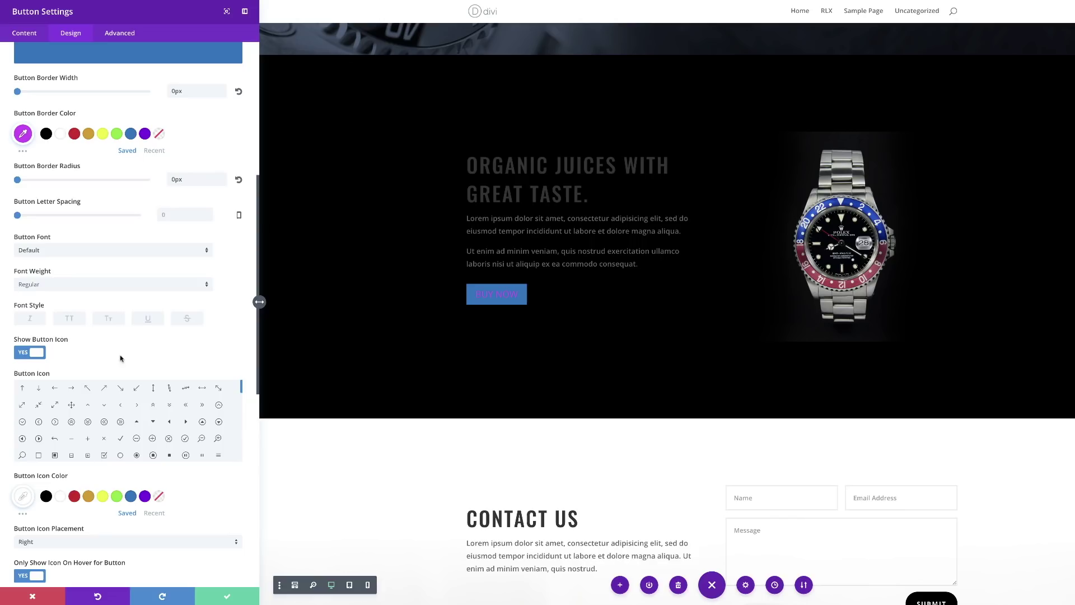
{"action": "left_click", "coordinate": [40, 289]}
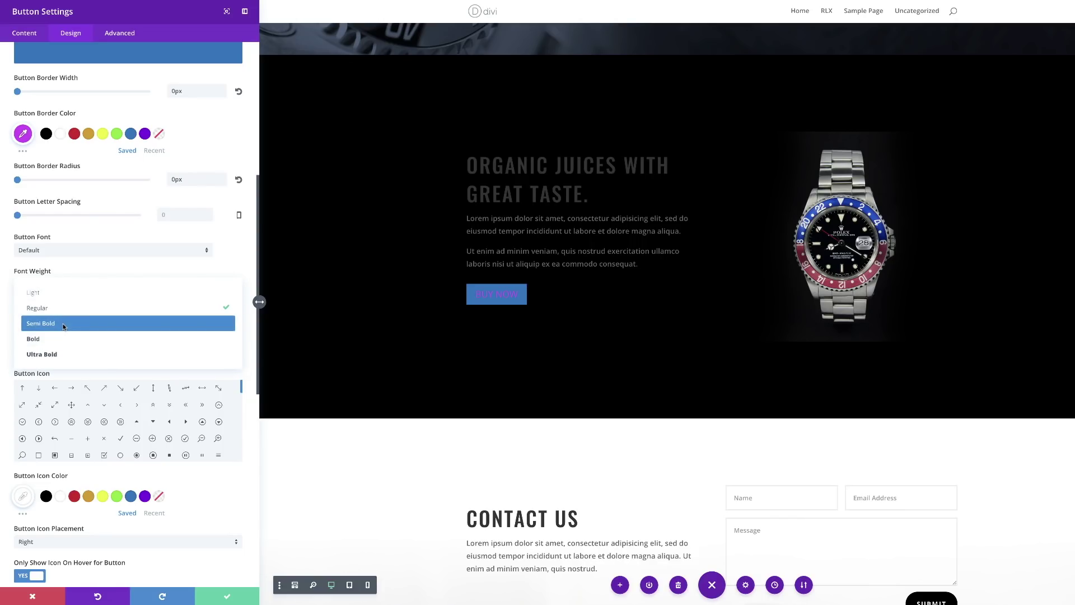
{"action": "left_click", "coordinate": [63, 324]}
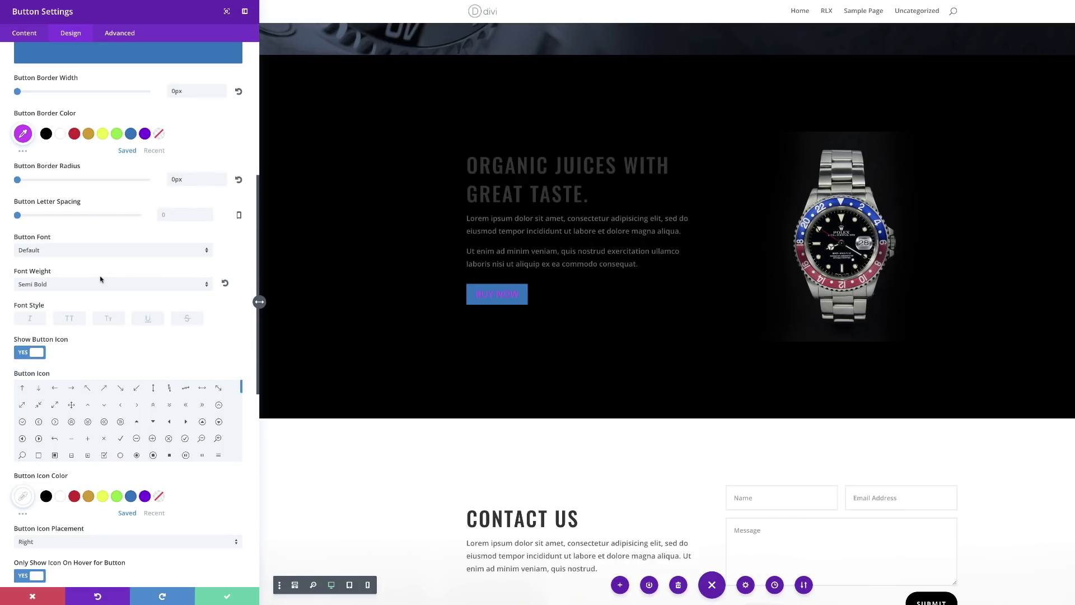
{"action": "scroll", "coordinate": [116, 304], "scroll_direction": "up", "scroll_amount": 4}
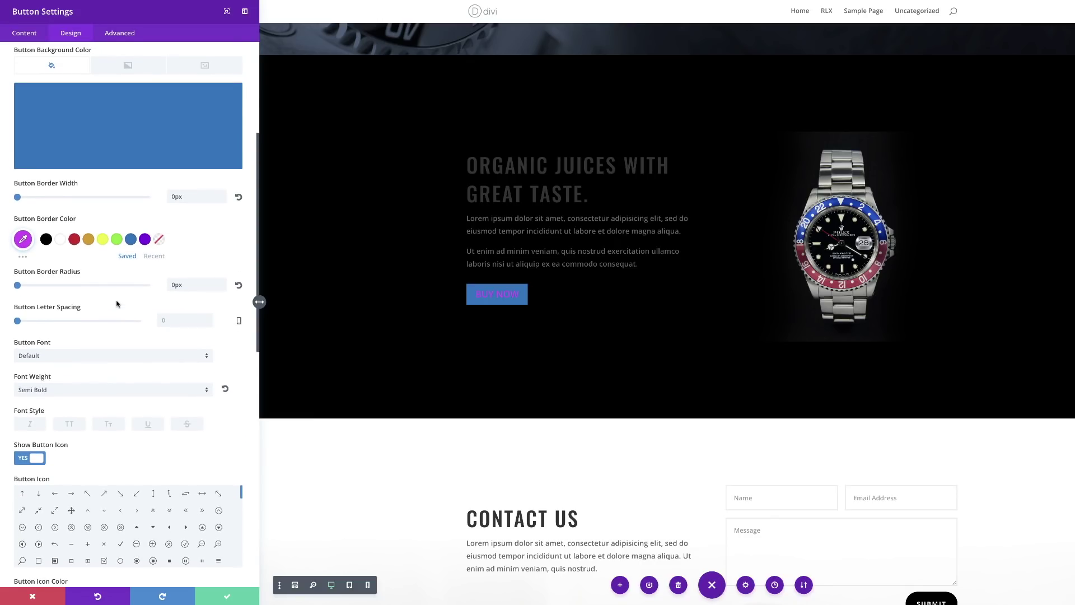
{"action": "scroll", "coordinate": [116, 304], "scroll_direction": "up", "scroll_amount": 5}
{"action": "scroll", "coordinate": [118, 305], "scroll_direction": "up", "scroll_amount": 1}
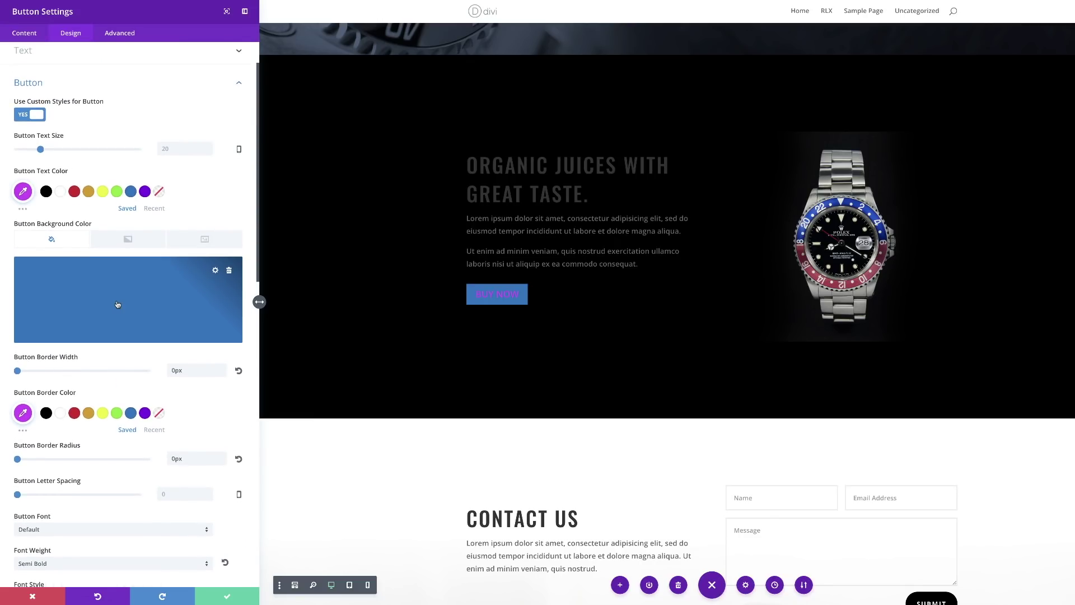
{"action": "left_click", "coordinate": [23, 211]}
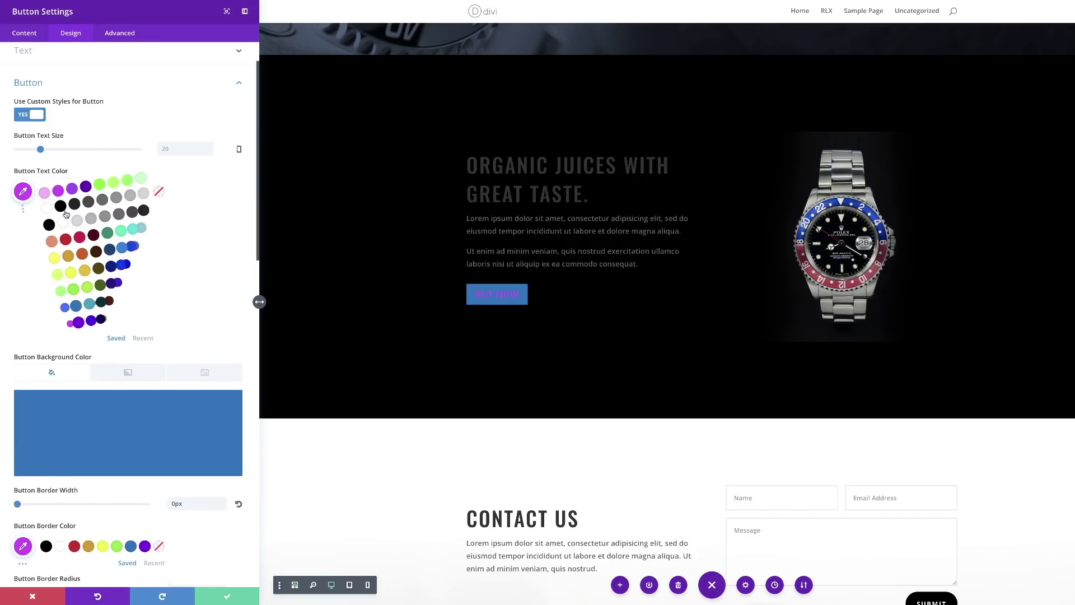
{"action": "left_click", "coordinate": [47, 210]}
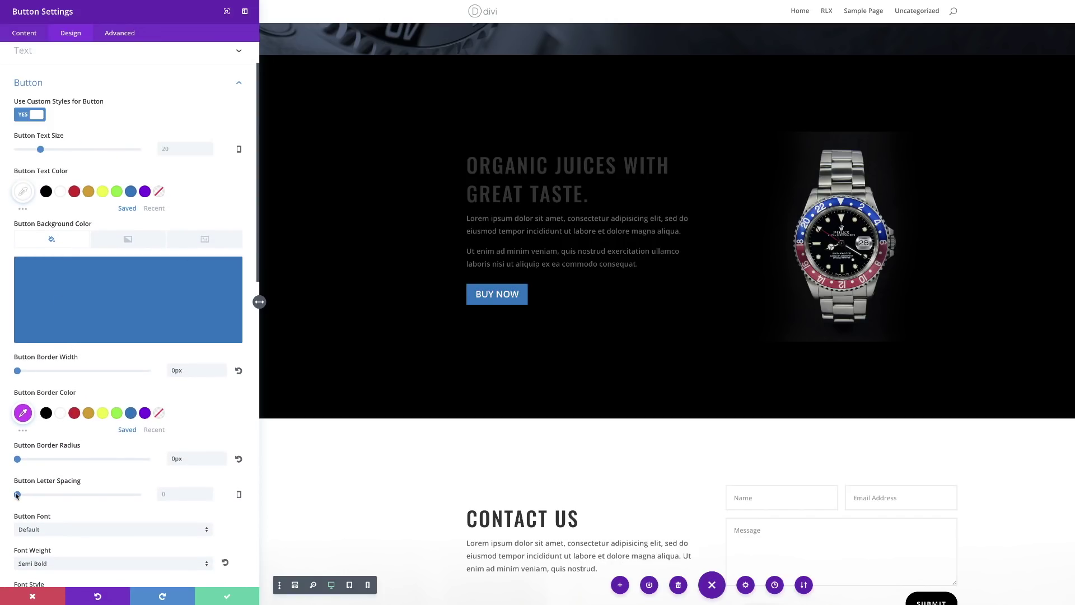
Set the BUY NOW button's letter spacing to 3px and save the button module.
{"action": "left_click_drag", "start_coordinate": [18, 496], "coordinate": [21, 497]}
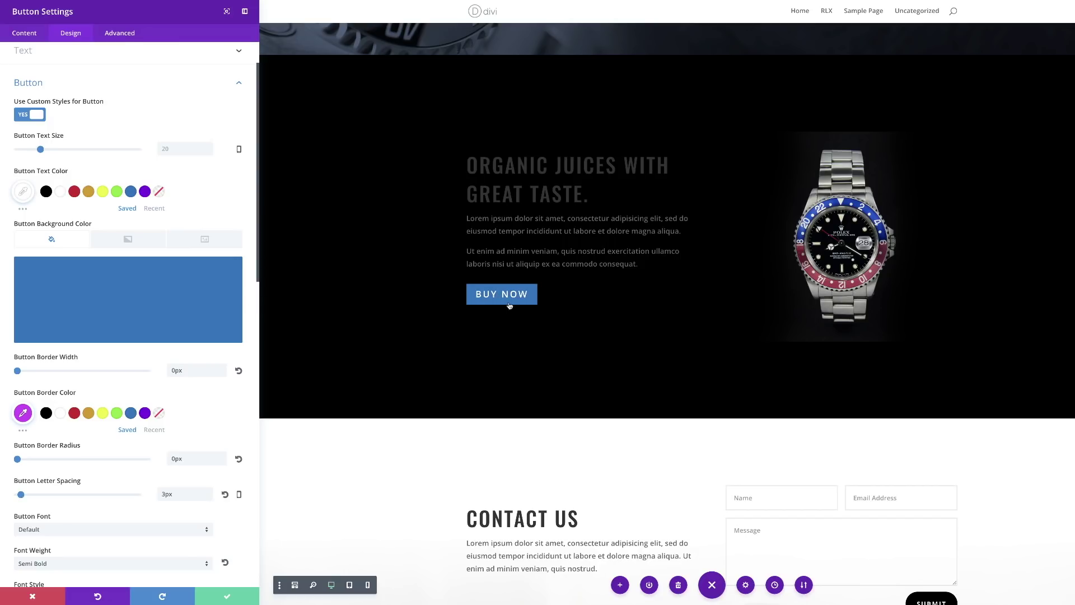
{"action": "scroll", "coordinate": [283, 492], "scroll_direction": "down", "scroll_amount": 1}
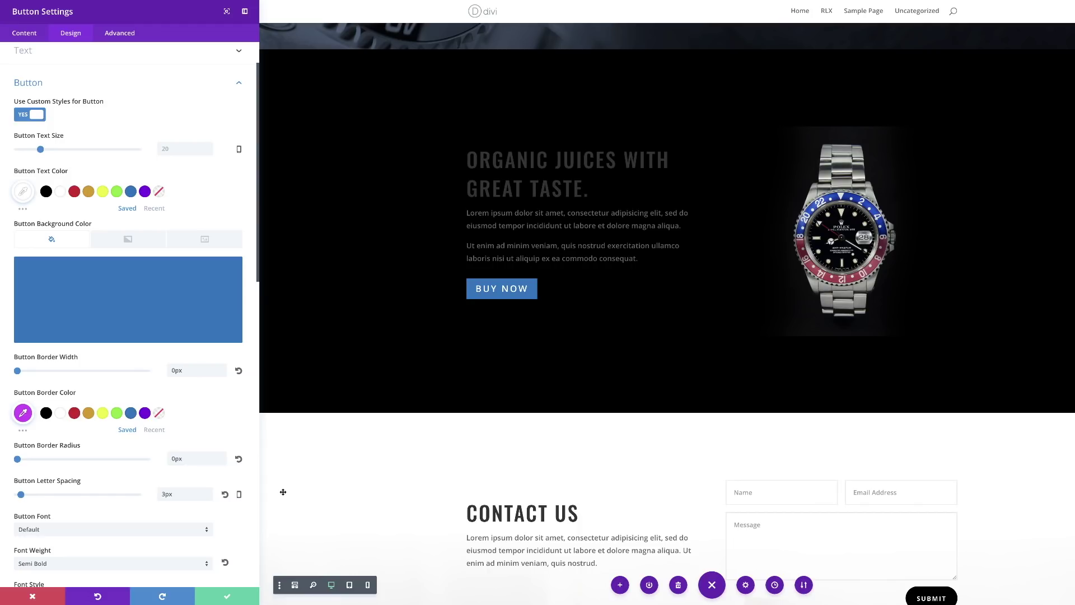
{"action": "left_click", "coordinate": [226, 596]}
Replace the Organic Juices With Great Taste heading beside the watch image with THE ROLEX WATCH.
{"action": "scroll", "coordinate": [360, 461], "scroll_direction": "down", "scroll_amount": 1}
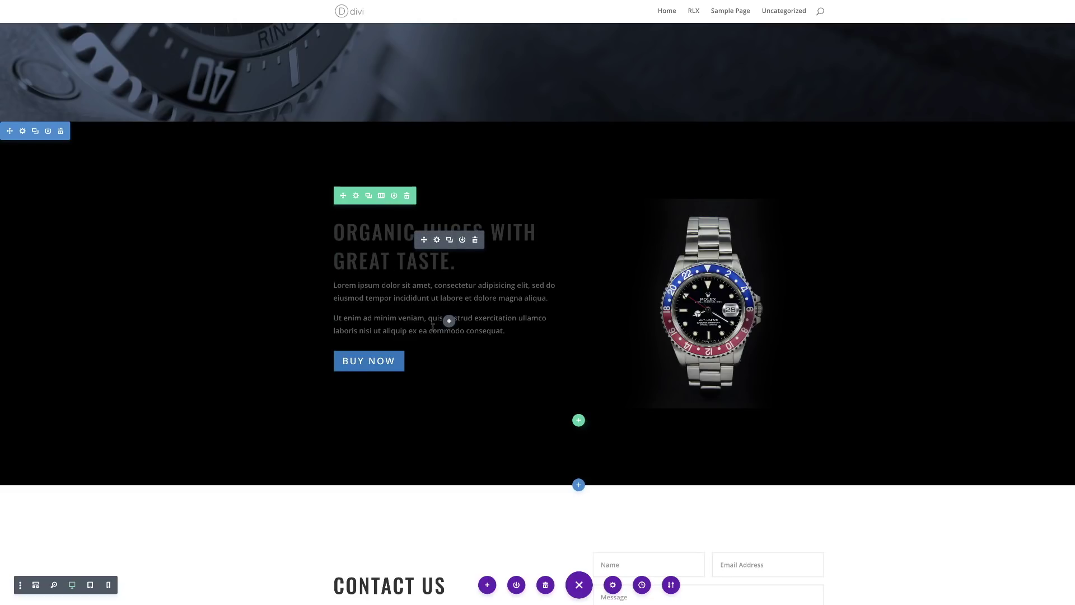
{"action": "scroll", "coordinate": [443, 324], "scroll_direction": "down", "scroll_amount": 1}
{"action": "scroll", "coordinate": [433, 328], "scroll_direction": "down", "scroll_amount": 1}
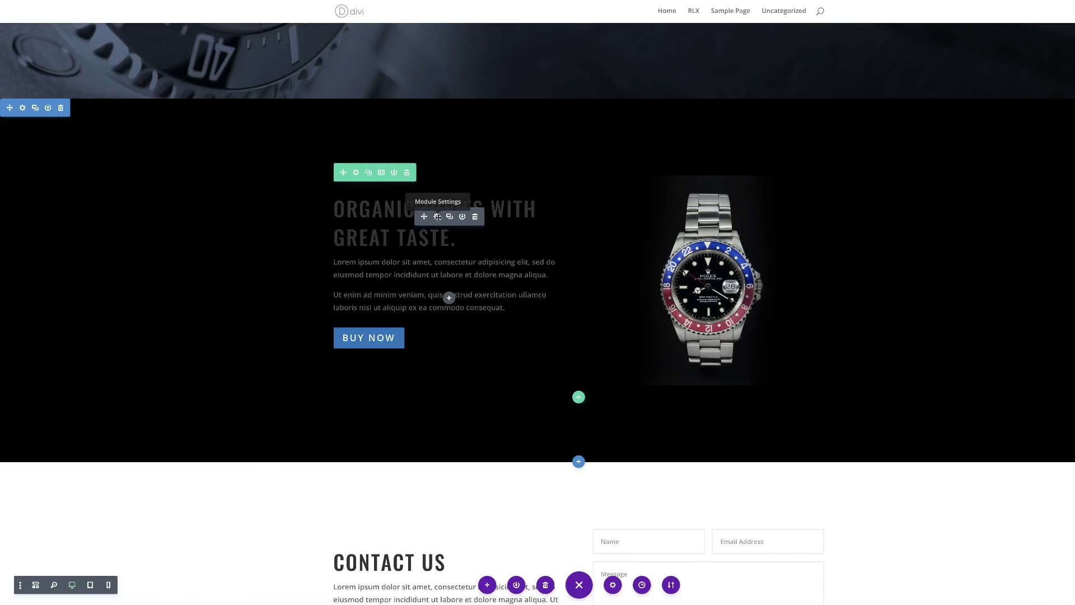
{"action": "left_click", "coordinate": [437, 217]}
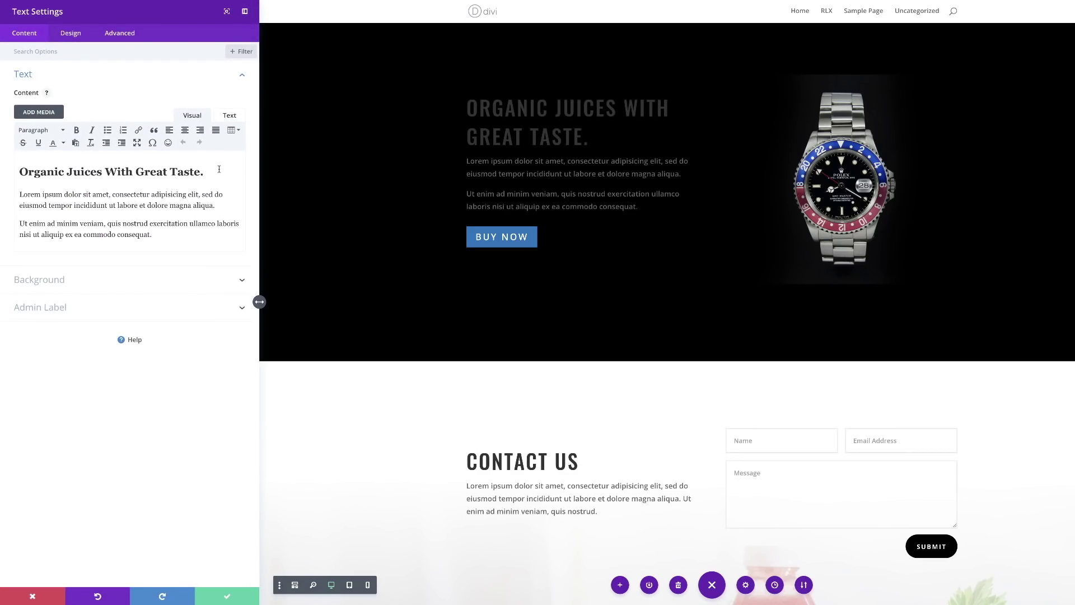
{"action": "left_click_drag", "start_coordinate": [207, 173], "coordinate": [19, 169]}
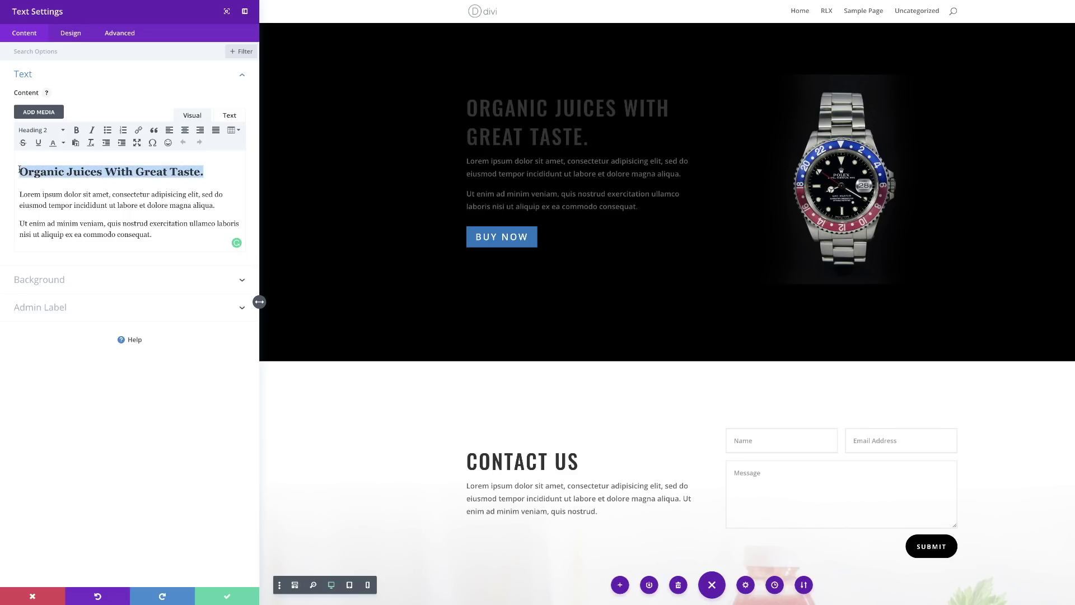
{"action": "type", "text": "THE ROLEX WATCH"}
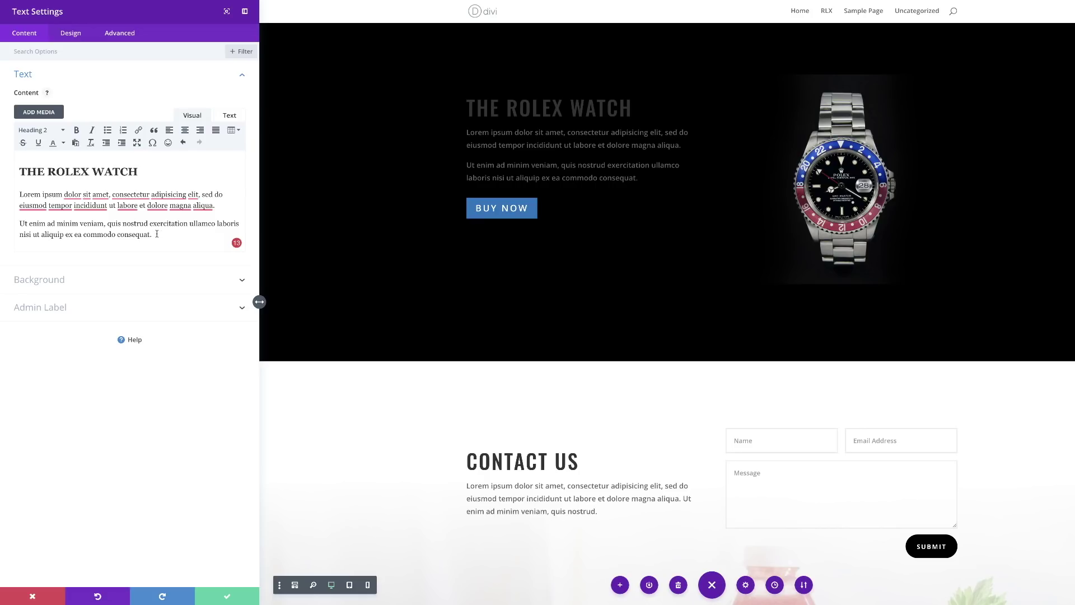
Duplicate the "Ut enim ad minim veniam" paragraph below the first paragraph of the watch text and save the text module.
{"action": "left_click_drag", "start_coordinate": [156, 234], "coordinate": [17, 224]}
{"action": "key", "text": "ctrl+c"}
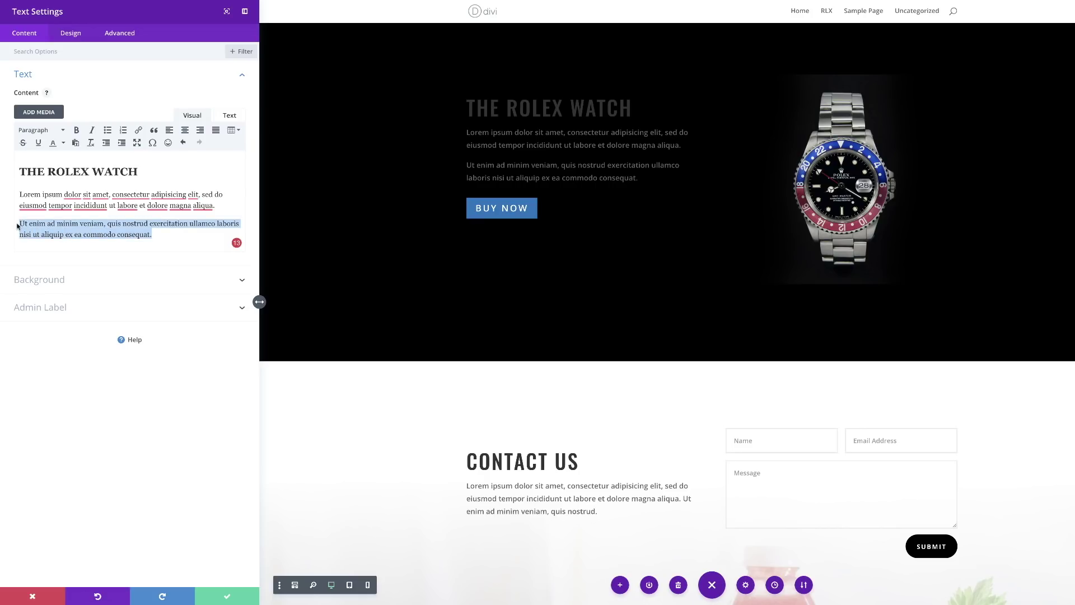
{"action": "left_click", "coordinate": [218, 206]}
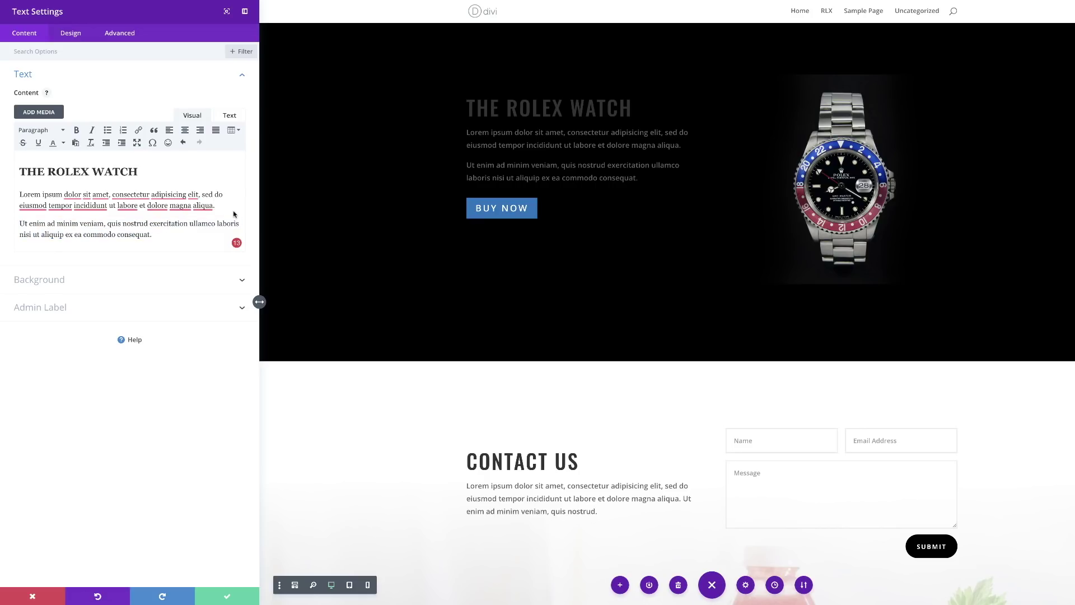
{"action": "key", "text": "Return"}
{"action": "key", "text": "ctrl+v"}
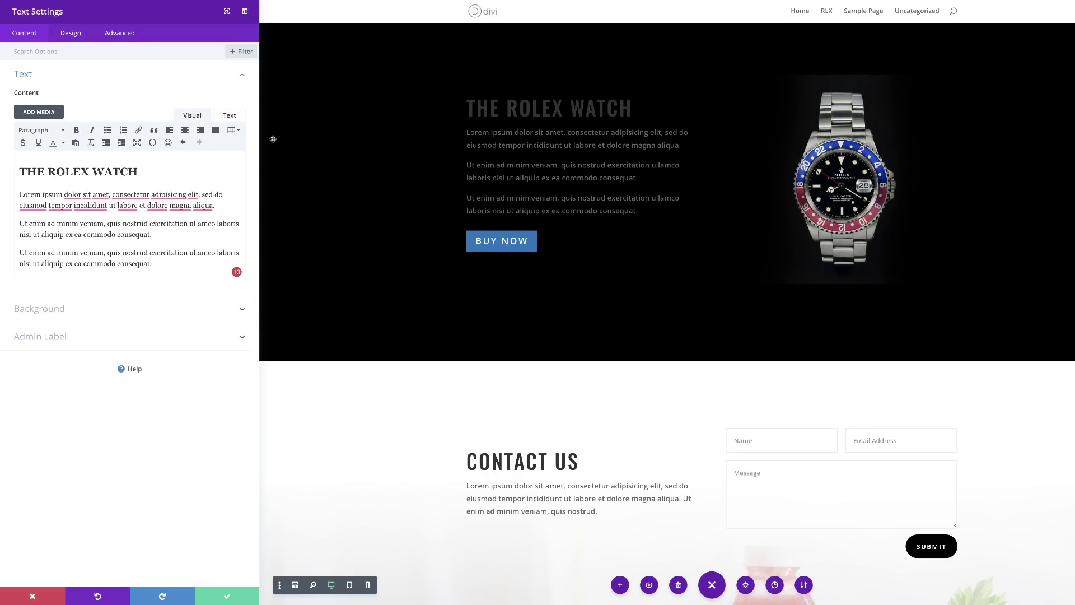
{"action": "left_click", "coordinate": [229, 598]}
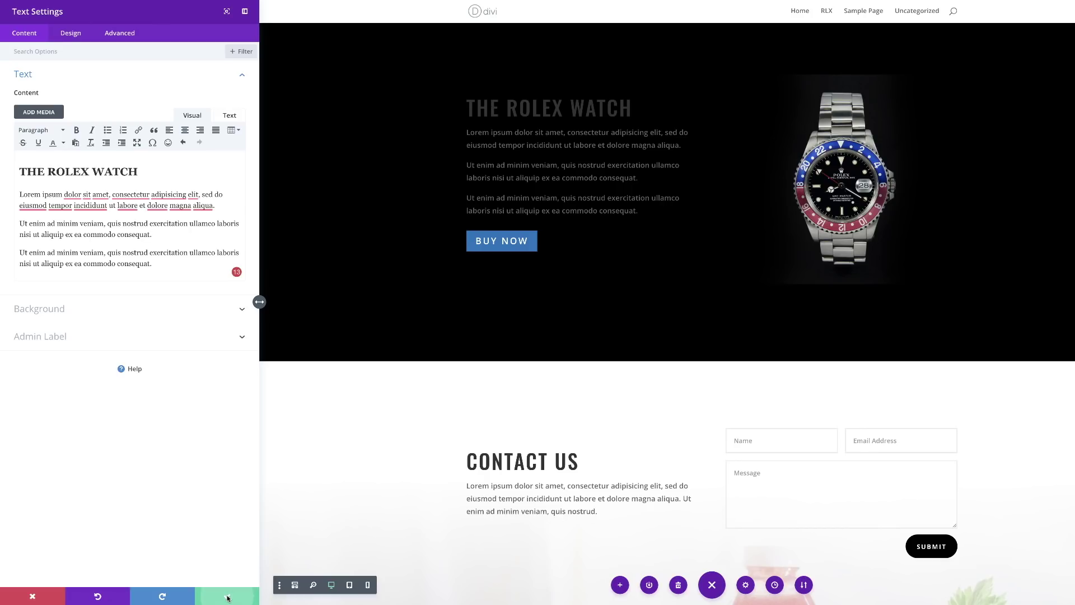
Replace the Contact Us section's juice background image with the faded white Rolex watch image from the media library.
{"action": "scroll", "coordinate": [200, 376], "scroll_direction": "up", "scroll_amount": 8}
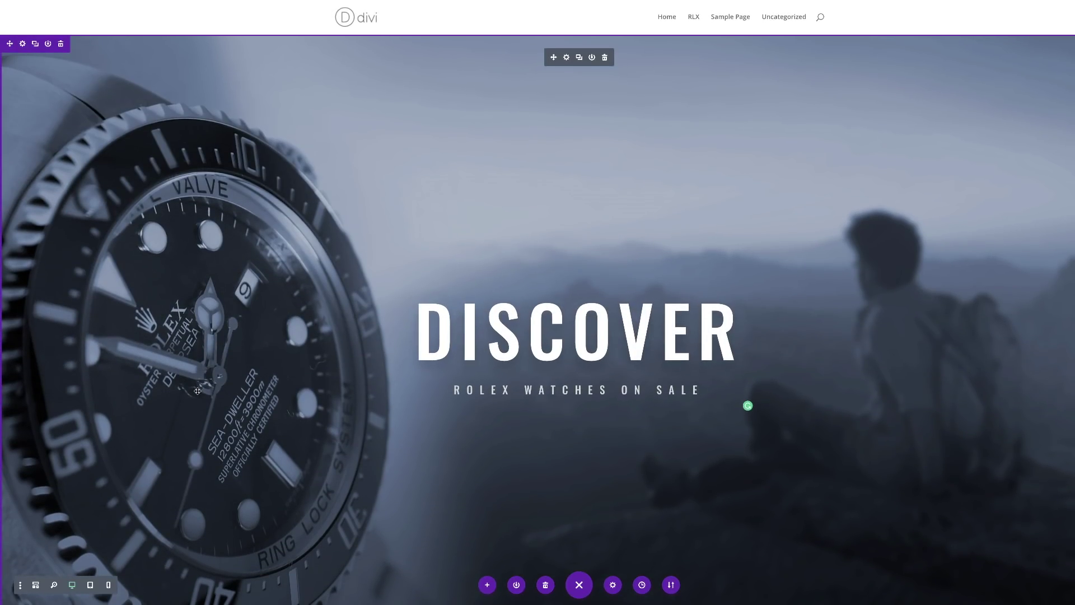
{"action": "scroll", "coordinate": [216, 401], "scroll_direction": "down", "scroll_amount": 5}
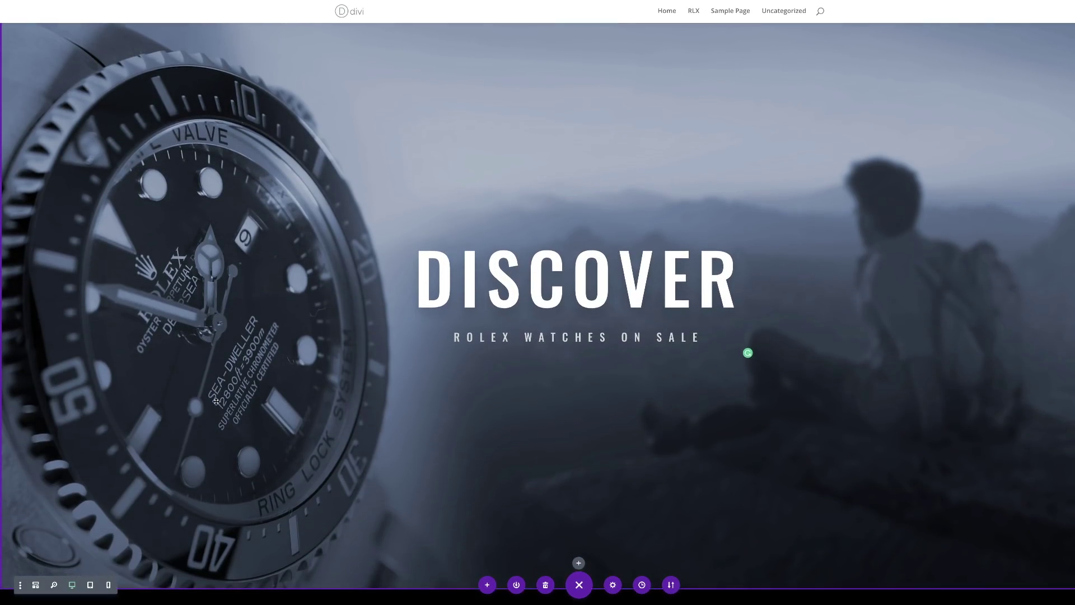
{"action": "scroll", "coordinate": [216, 402], "scroll_direction": "down", "scroll_amount": 15}
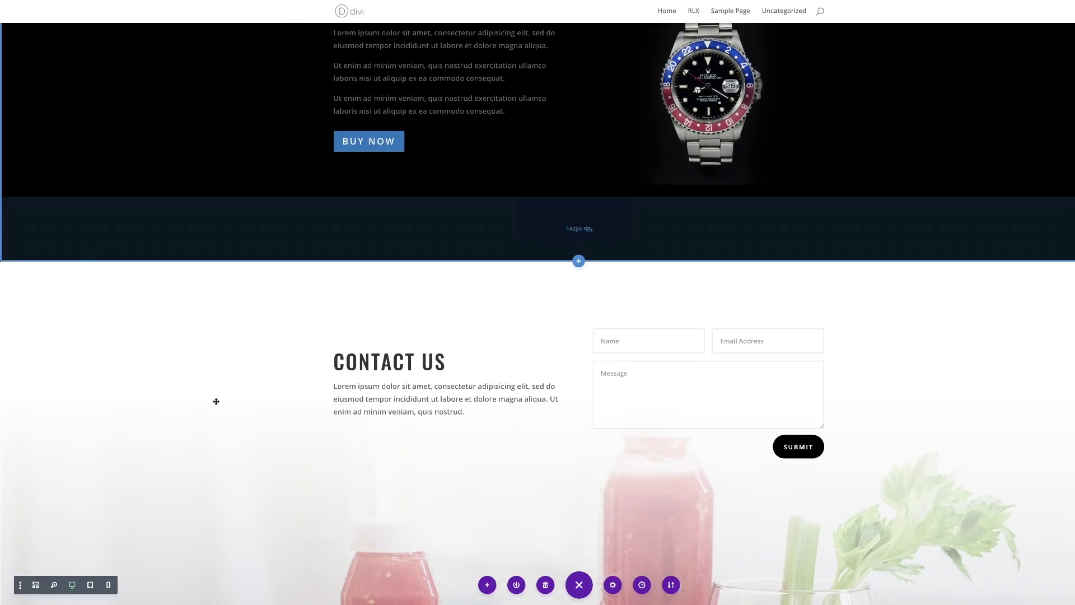
{"action": "scroll", "coordinate": [216, 401], "scroll_direction": "down", "scroll_amount": 1}
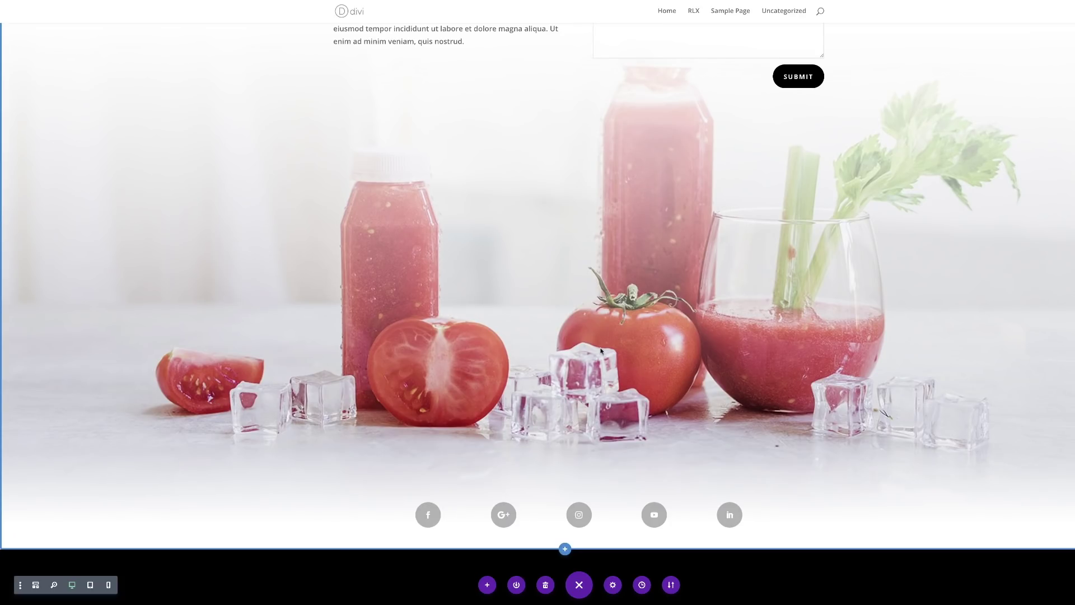
{"action": "scroll", "coordinate": [566, 374], "scroll_direction": "up", "scroll_amount": 5}
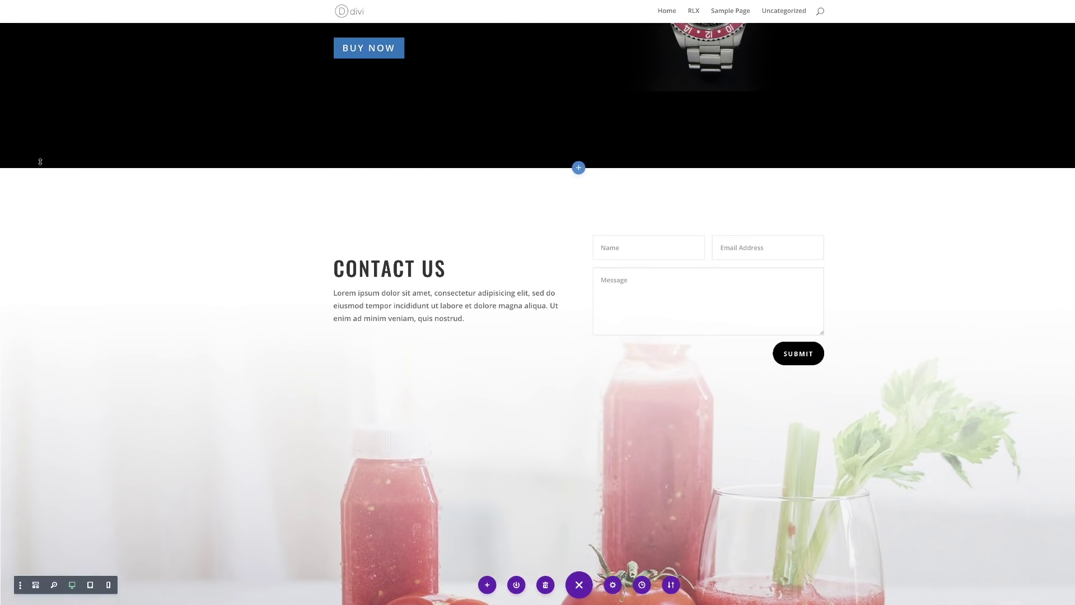
{"action": "left_click", "coordinate": [21, 176]}
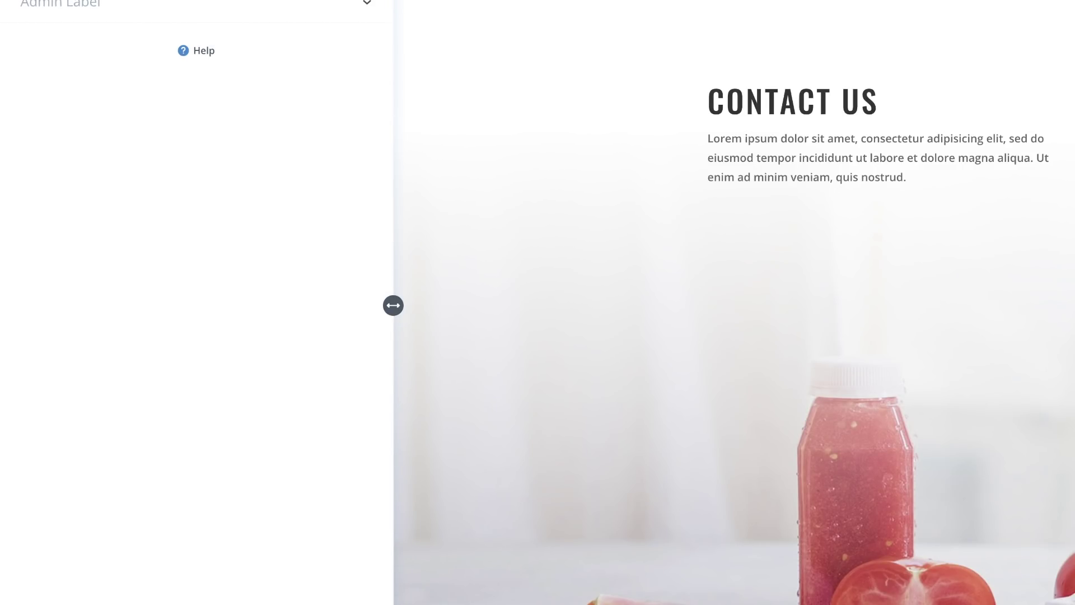
{"action": "left_click", "coordinate": [248, 50]}
{"action": "left_click", "coordinate": [55, 89]}
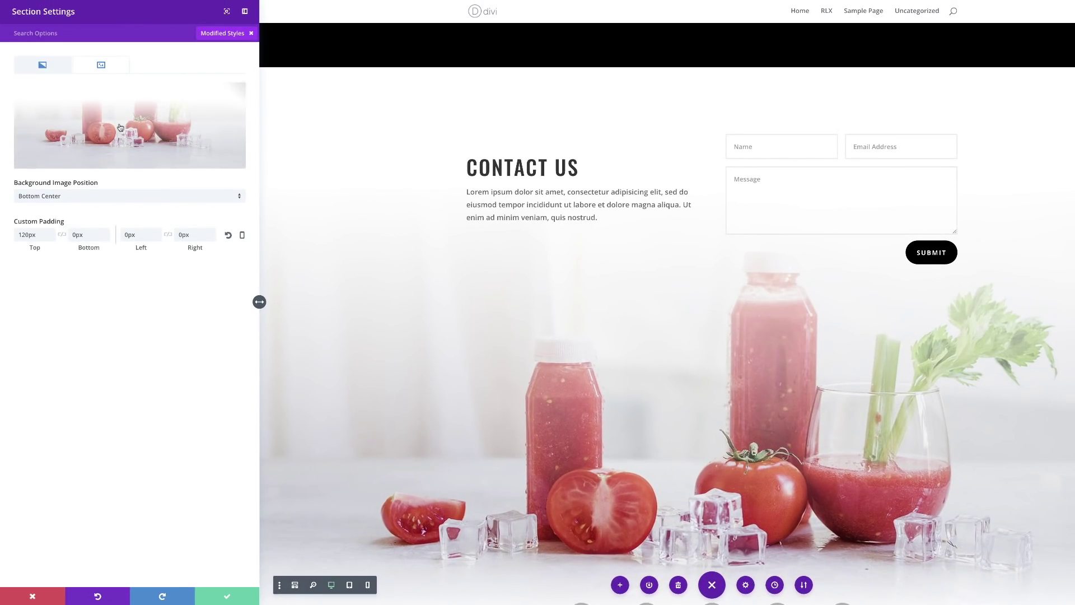
{"action": "left_click", "coordinate": [171, 126]}
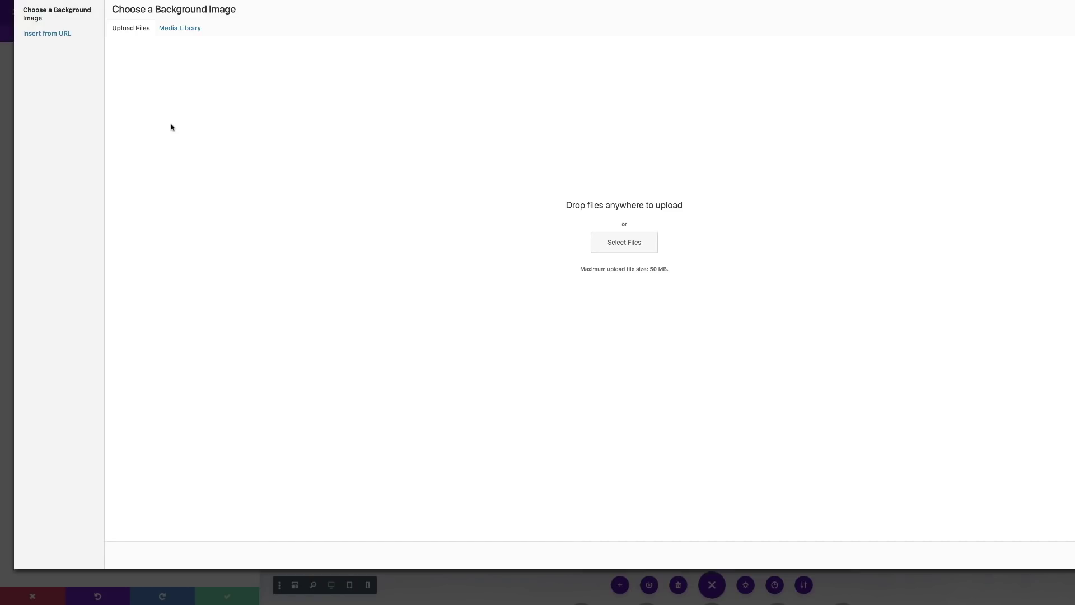
{"action": "left_click", "coordinate": [184, 33]}
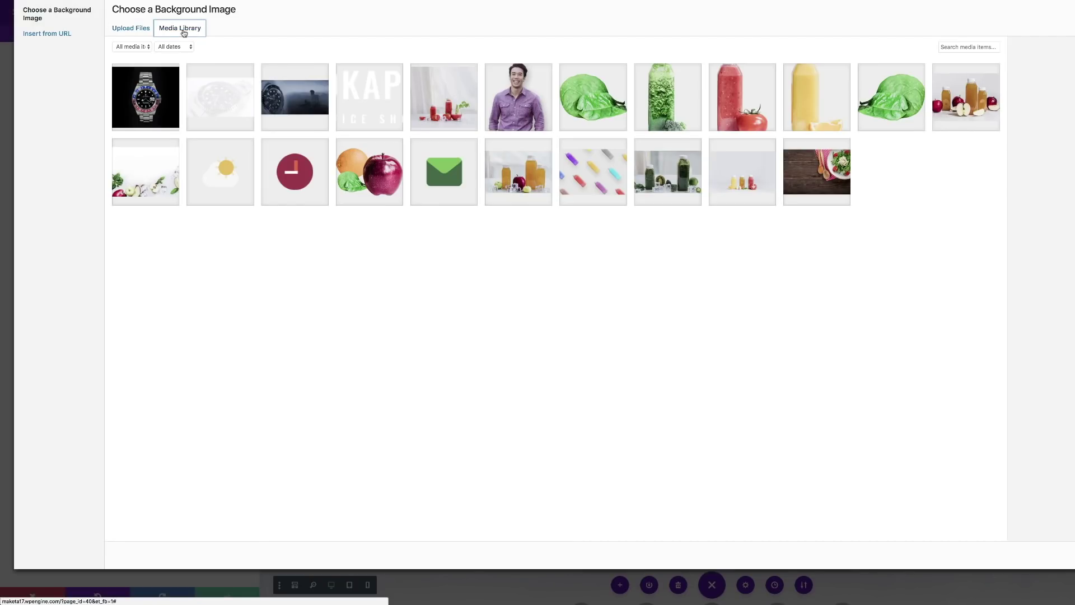
{"action": "left_click", "coordinate": [230, 105]}
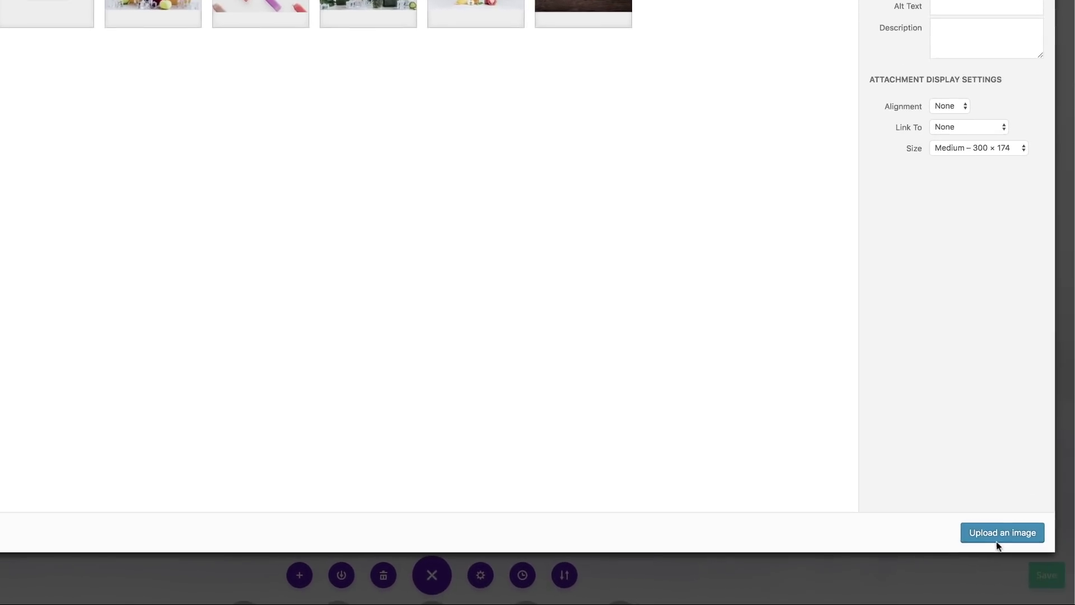
{"action": "left_click", "coordinate": [989, 529]}
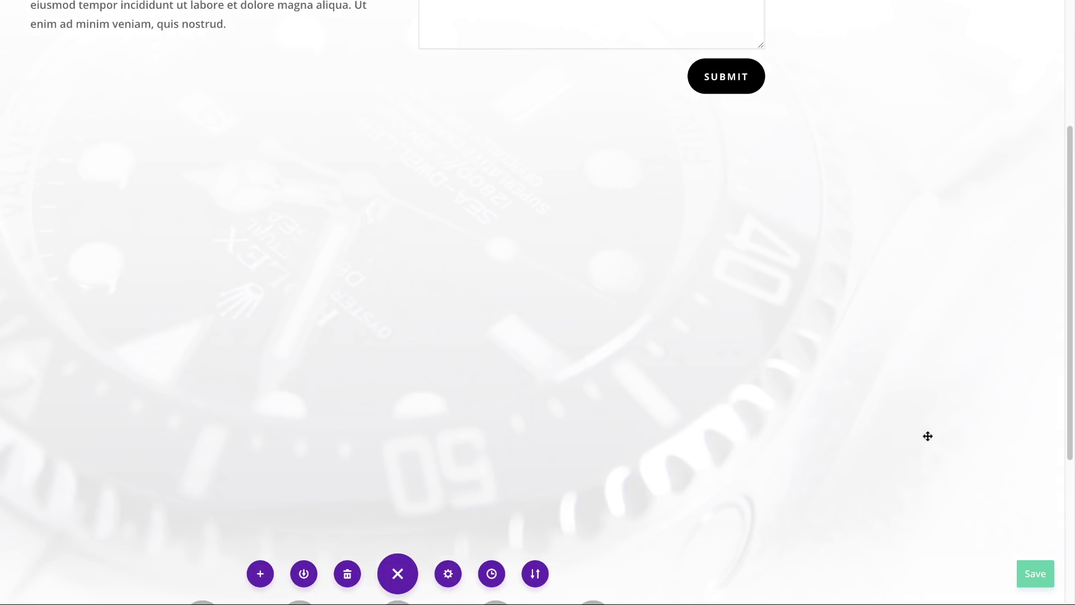
Set the first gradient color of the Contact Us section's background to rgba(255,255,255,0.55) and save the section.
{"action": "scroll", "coordinate": [739, 399], "scroll_direction": "down", "scroll_amount": 3}
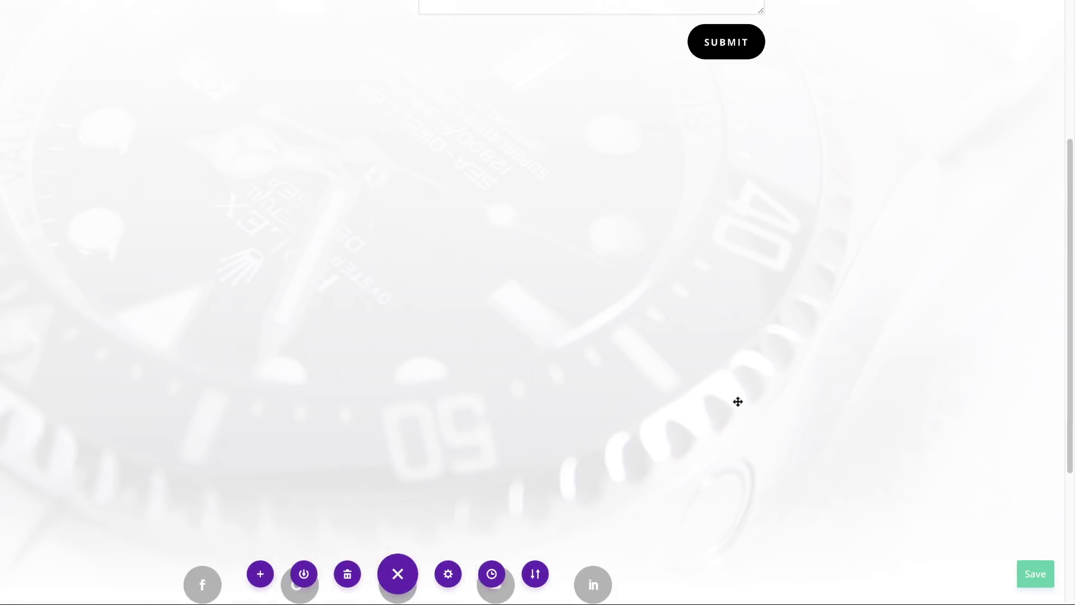
{"action": "scroll", "coordinate": [739, 400], "scroll_direction": "up", "scroll_amount": 4}
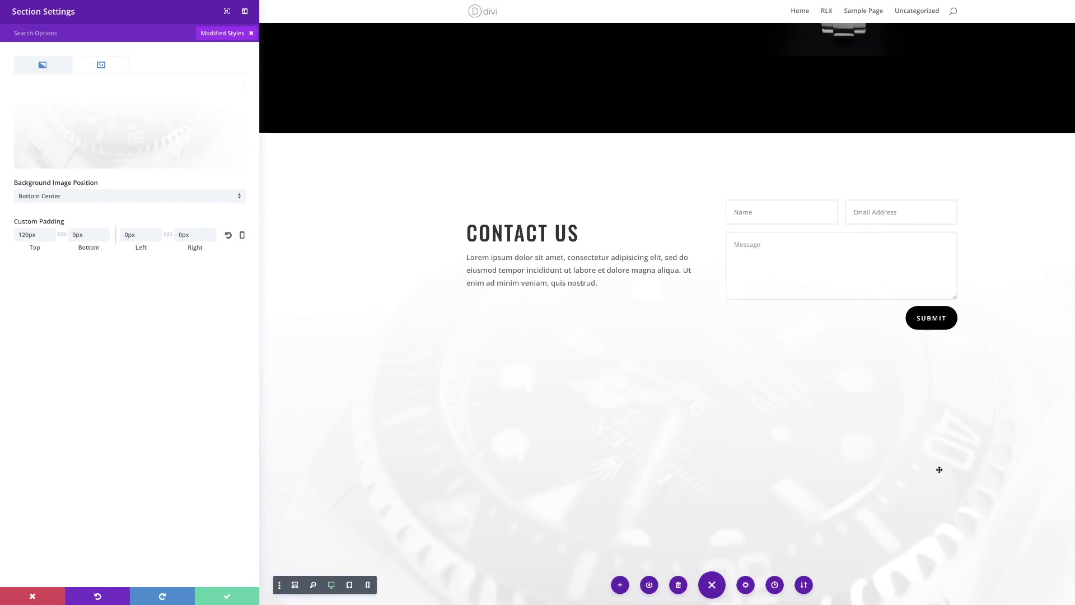
{"action": "scroll", "coordinate": [939, 469], "scroll_direction": "up", "scroll_amount": 2}
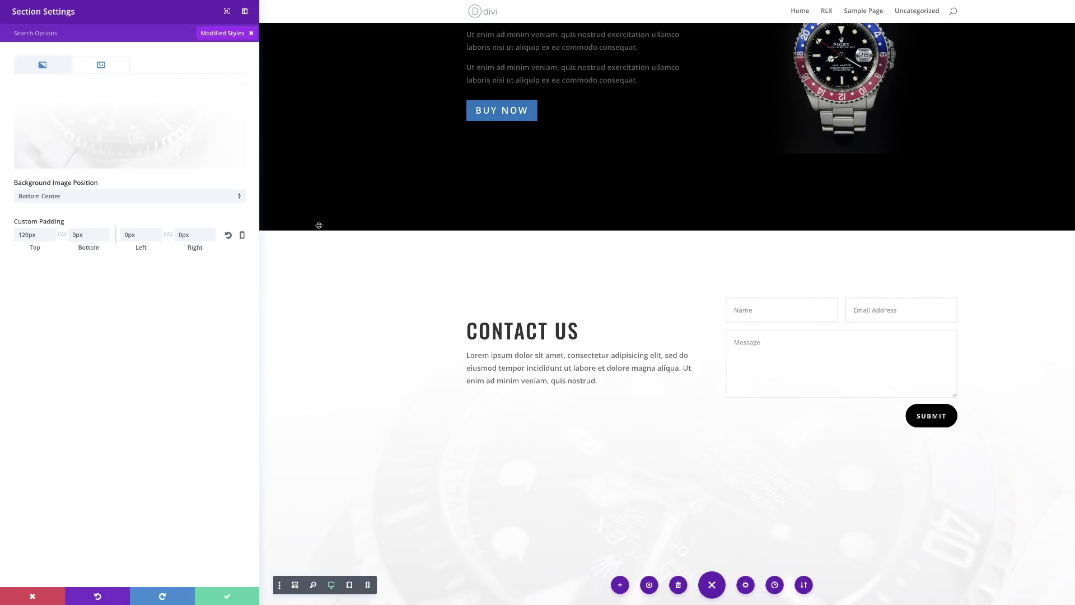
{"action": "left_click", "coordinate": [53, 69]}
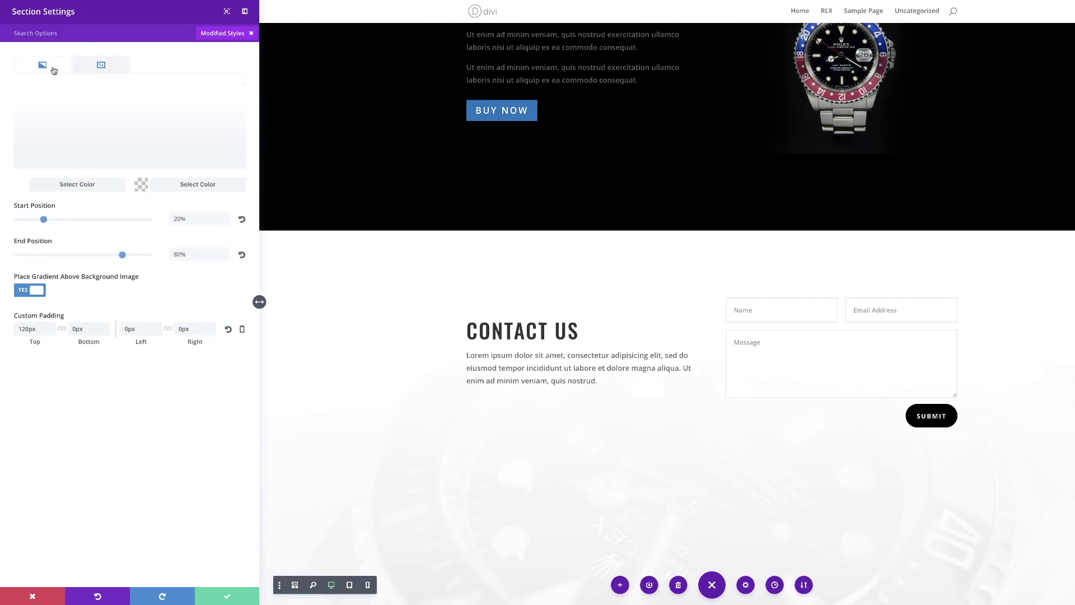
{"action": "left_click", "coordinate": [23, 186]}
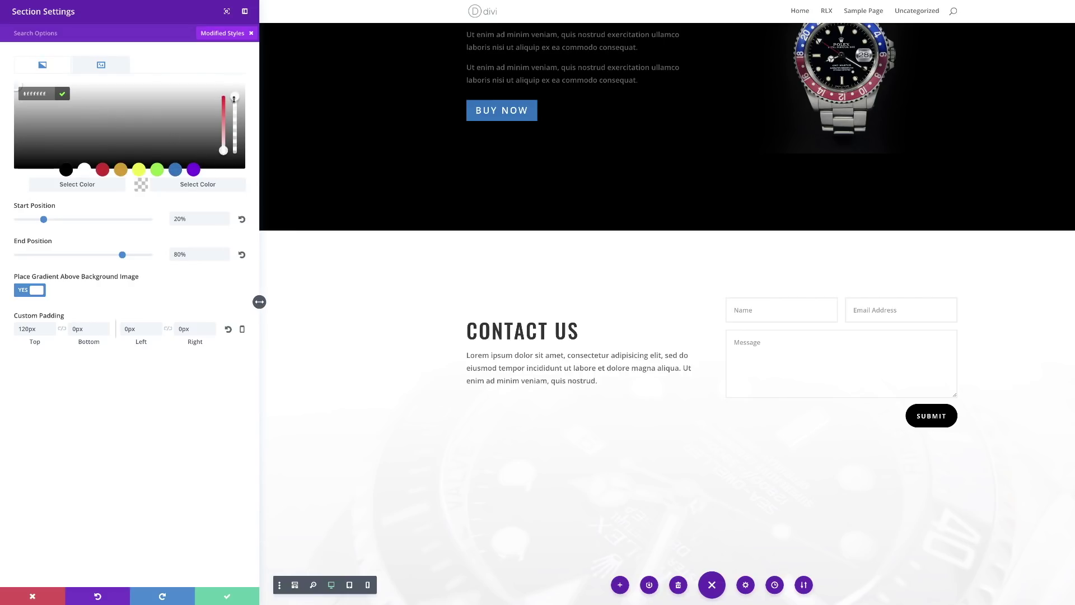
{"action": "left_click_drag", "start_coordinate": [235, 105], "coordinate": [241, 130]}
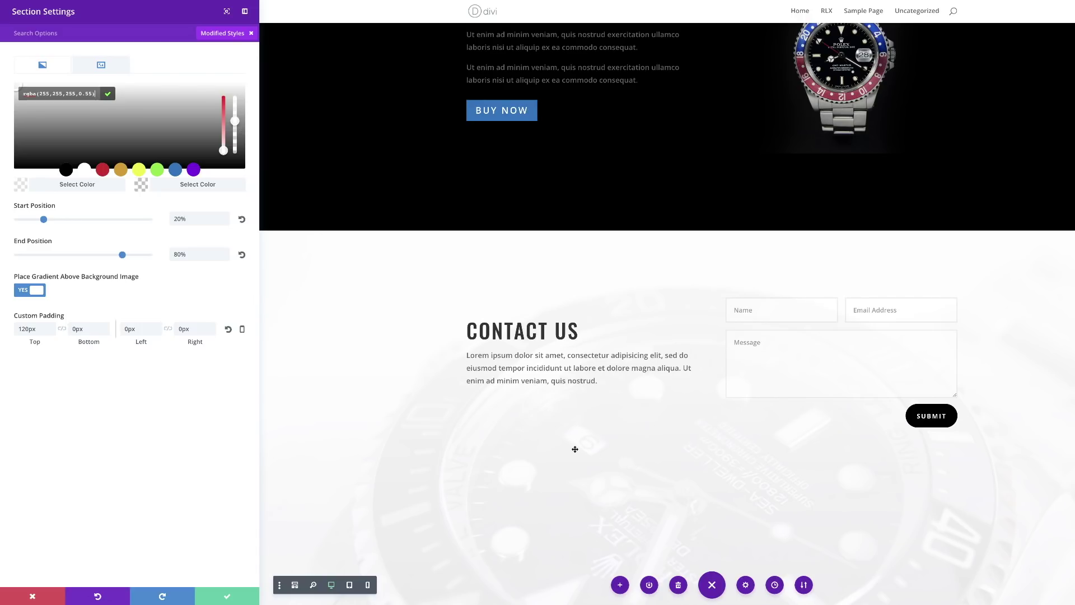
{"action": "left_click", "coordinate": [226, 596]}
Enable the custom width option in the Contact Us row's sizing and save the row.
{"action": "scroll", "coordinate": [447, 458], "scroll_direction": "down", "scroll_amount": 3}
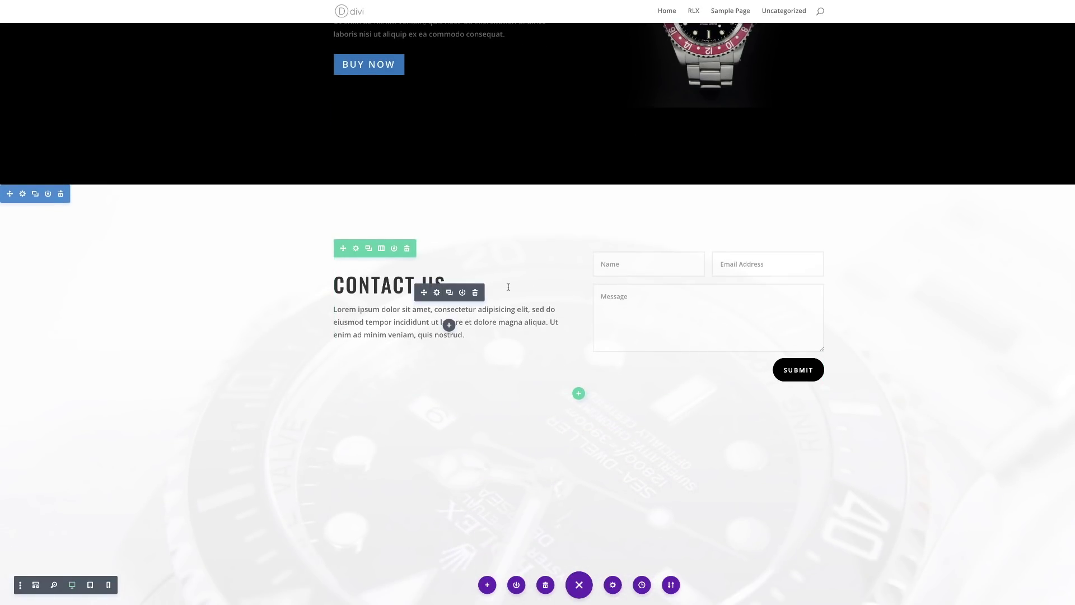
{"action": "left_click", "coordinate": [356, 250]}
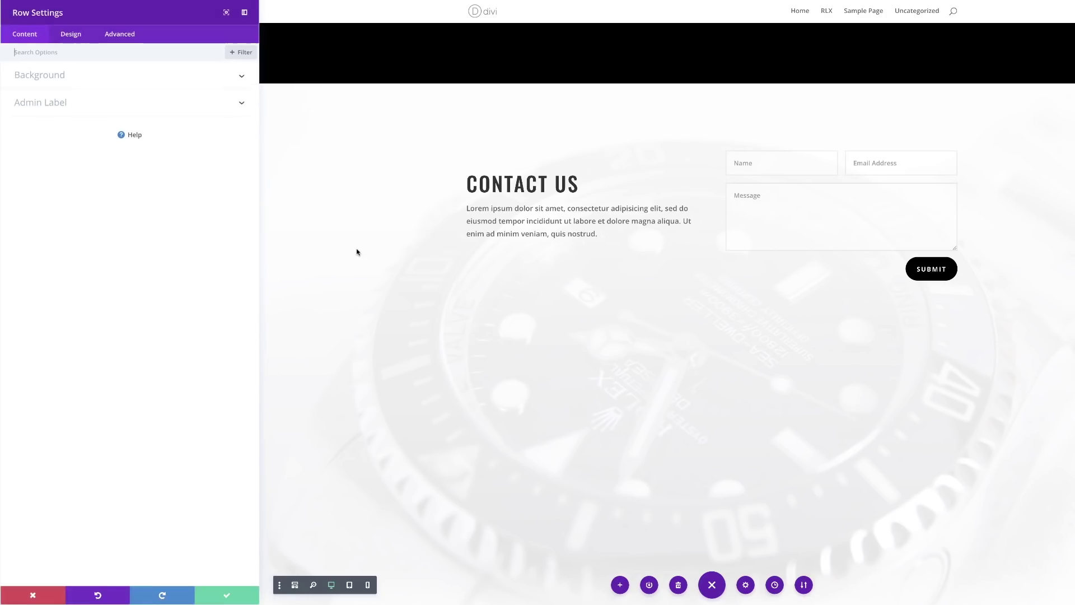
{"action": "left_click", "coordinate": [75, 35]}
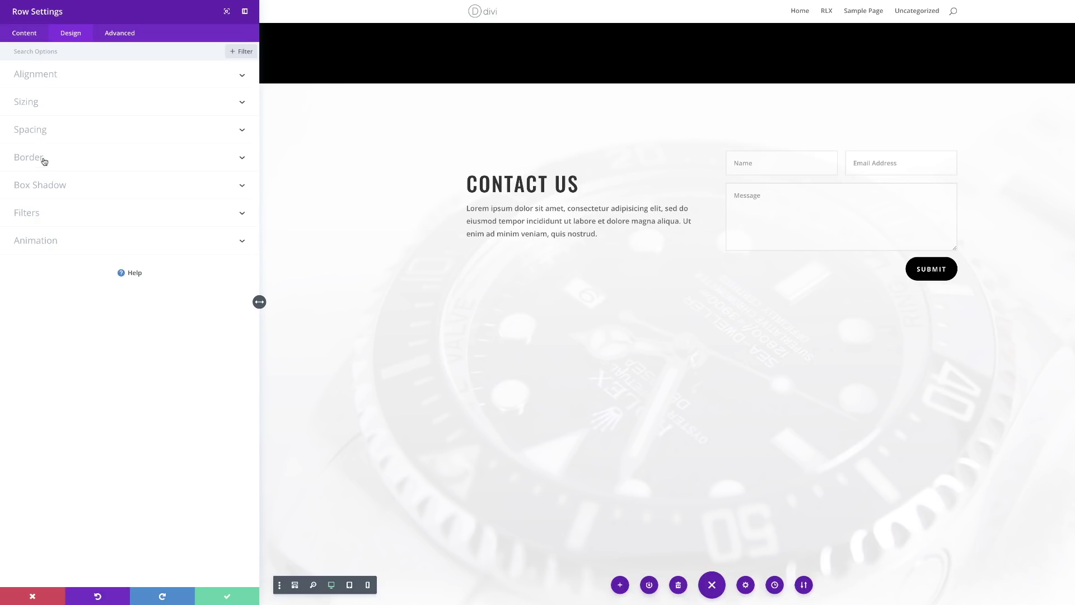
{"action": "left_click", "coordinate": [34, 106]}
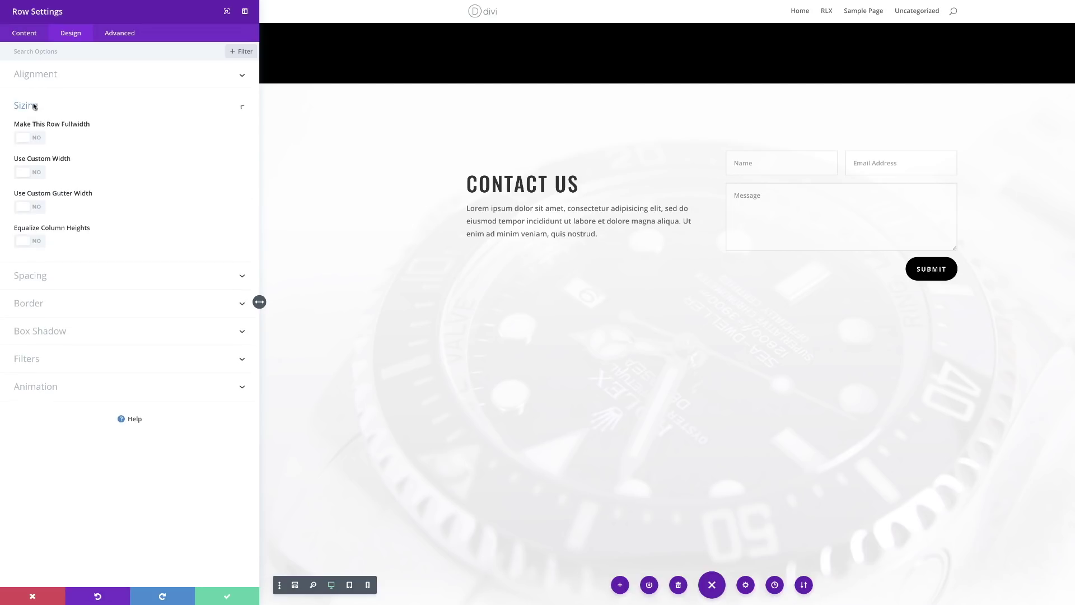
{"action": "left_click", "coordinate": [36, 175]}
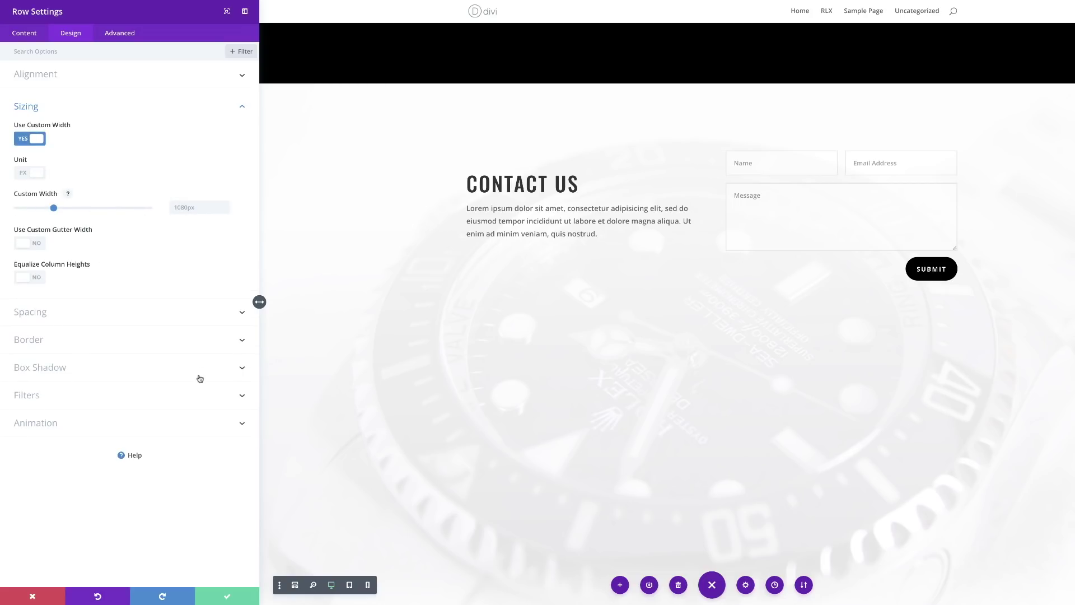
{"action": "left_click", "coordinate": [235, 598]}
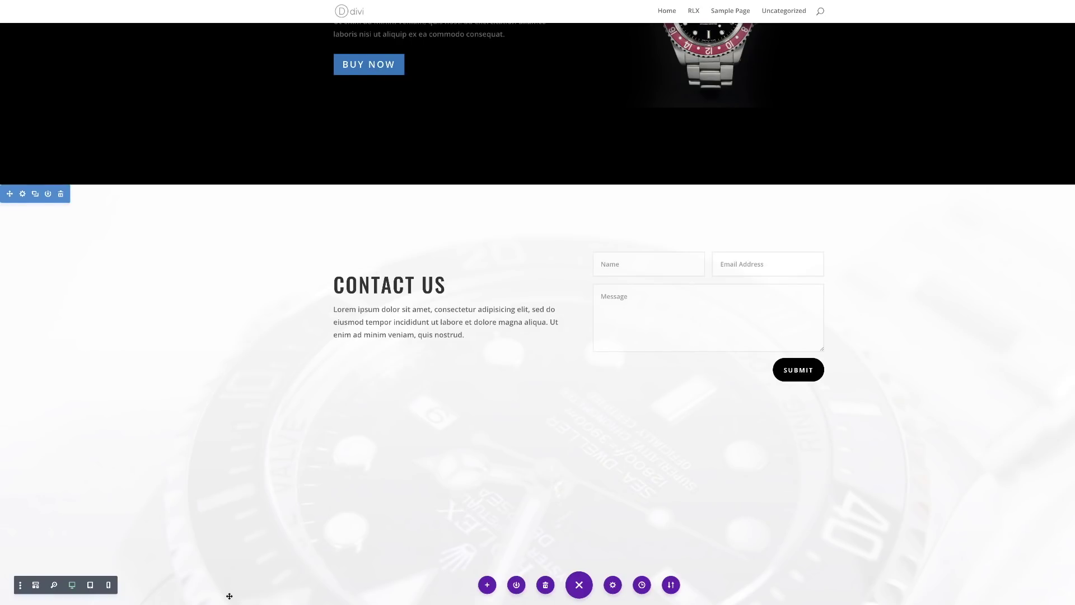
Remove the OKAPE Juice Shop logo from the footer's image module and save the module.
{"action": "scroll", "coordinate": [416, 521], "scroll_direction": "down", "scroll_amount": 8}
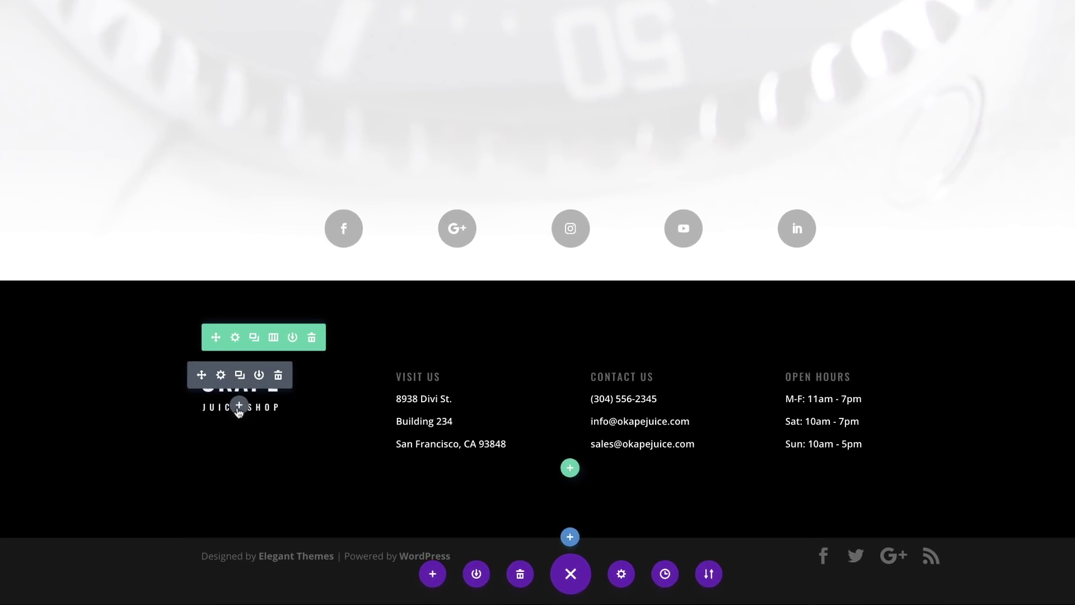
{"action": "left_click", "coordinate": [239, 406]}
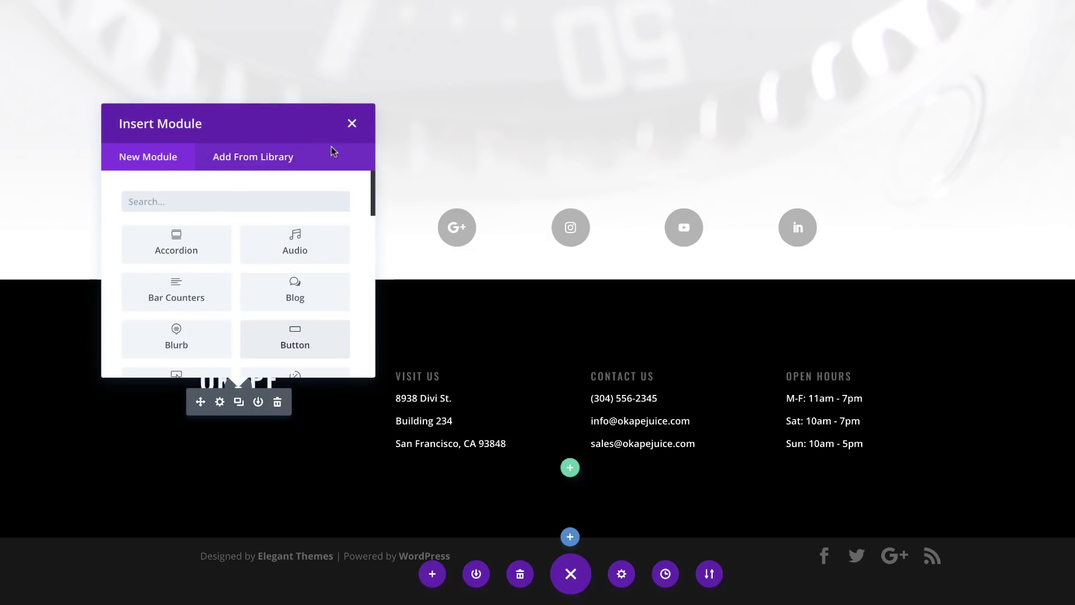
{"action": "left_click", "coordinate": [351, 123]}
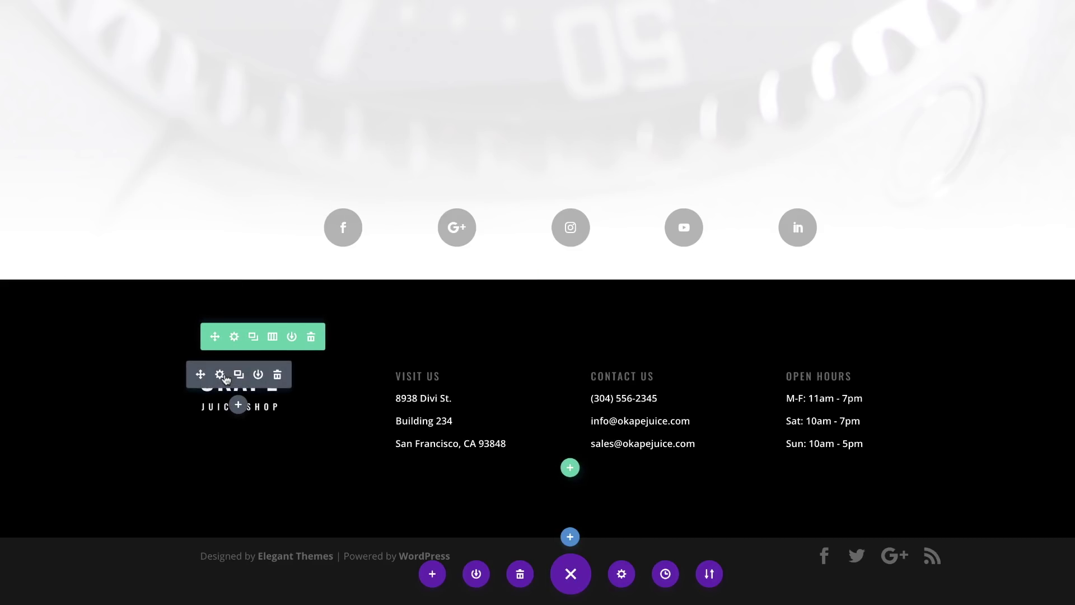
{"action": "left_click", "coordinate": [221, 376]}
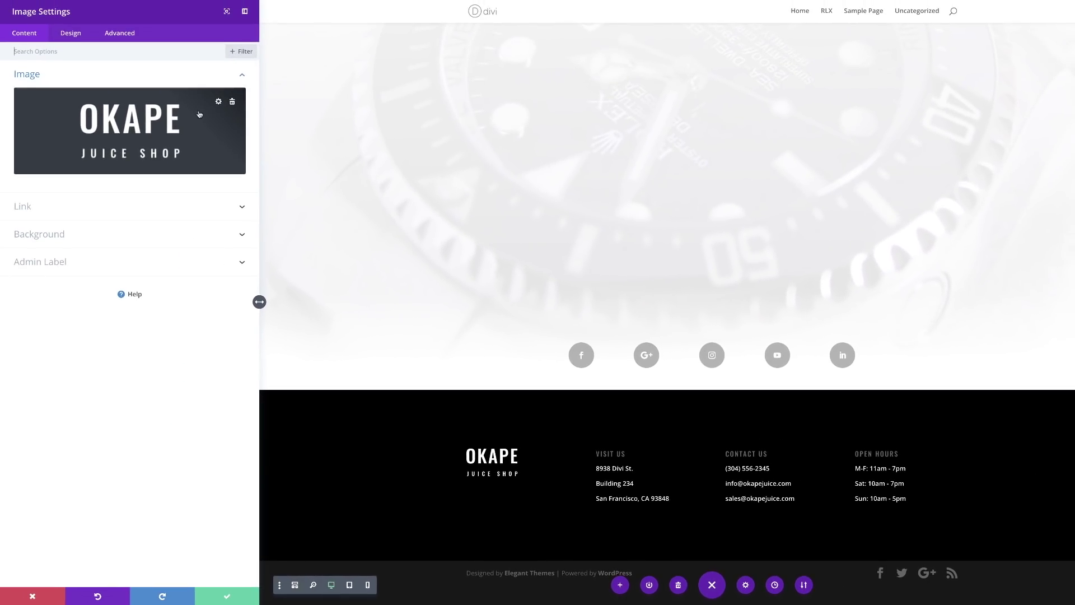
{"action": "left_click", "coordinate": [232, 103]}
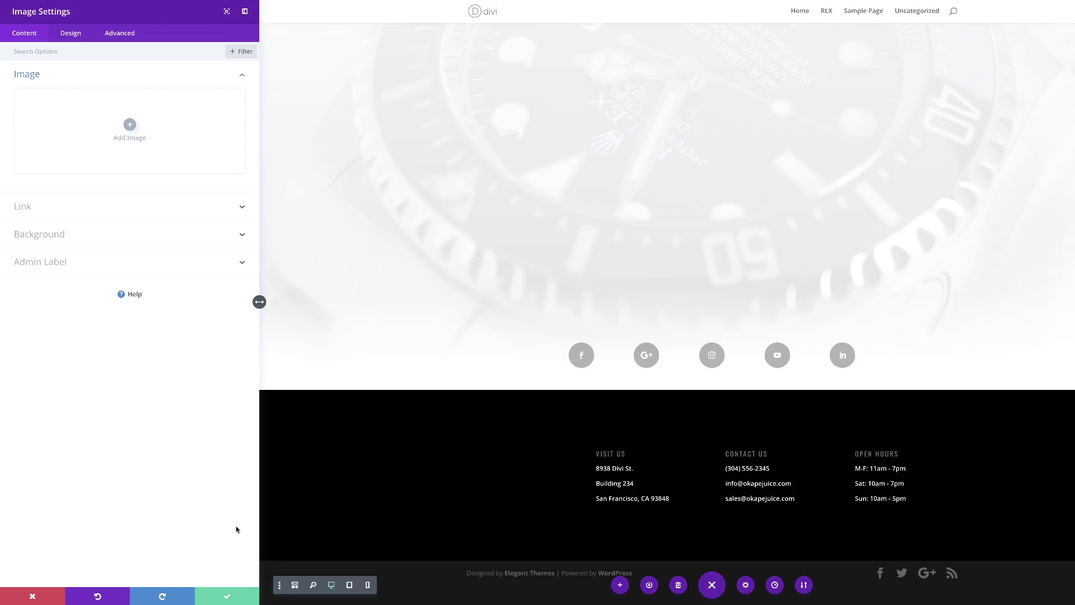
{"action": "left_click", "coordinate": [224, 597]}
Add a text module to the footer's first column and replace its placeholder content with ROLEX.
{"action": "scroll", "coordinate": [407, 593], "scroll_direction": "down", "scroll_amount": 5}
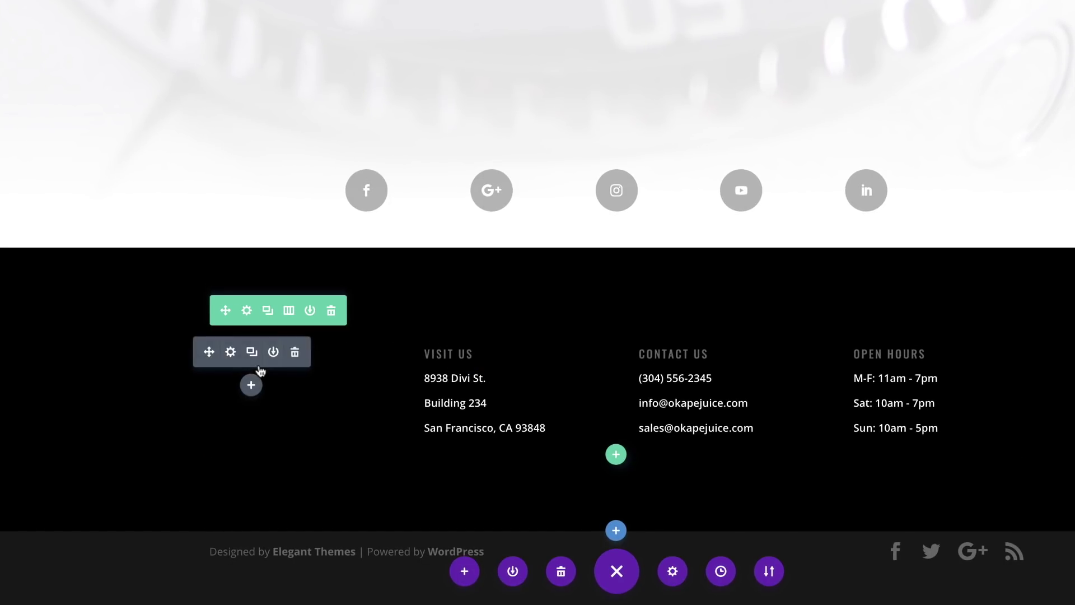
{"action": "left_click", "coordinate": [250, 384]}
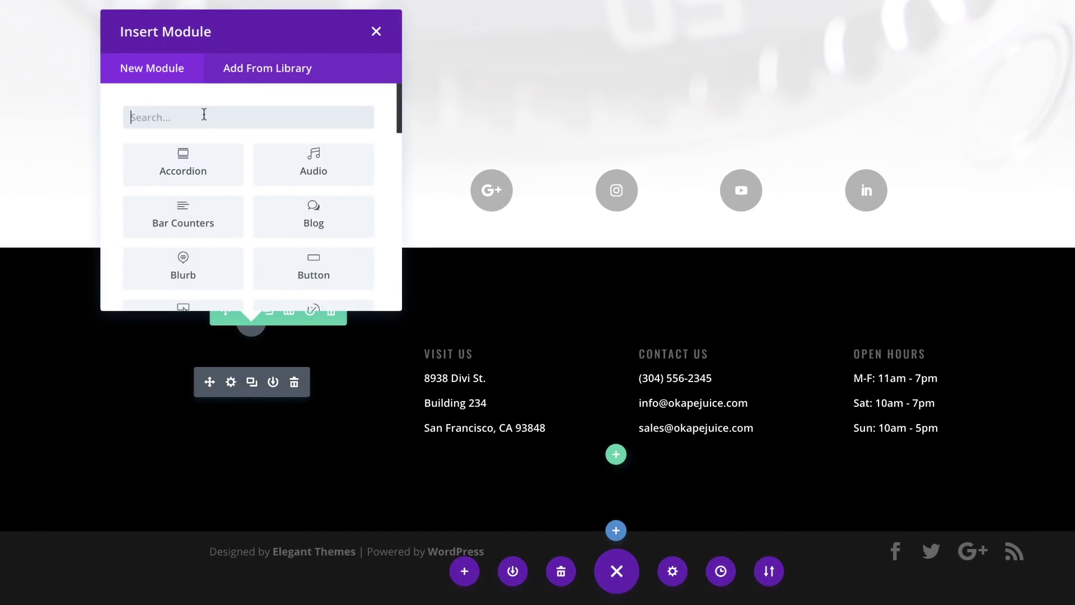
{"action": "type", "text": "text"}
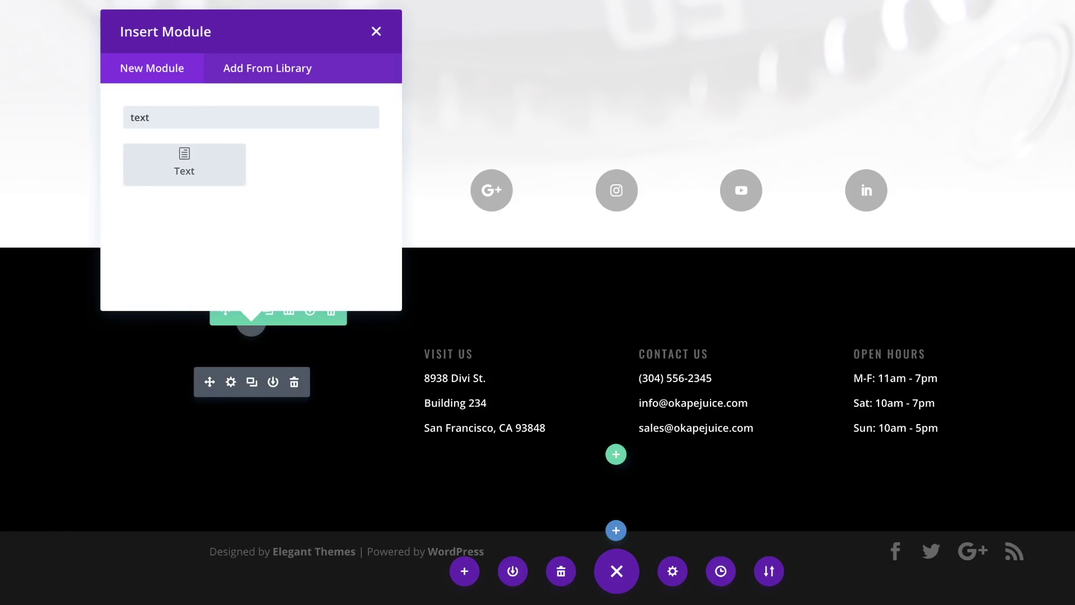
{"action": "left_click", "coordinate": [182, 160]}
{"action": "left_click_drag", "start_coordinate": [156, 201], "coordinate": [20, 156]}
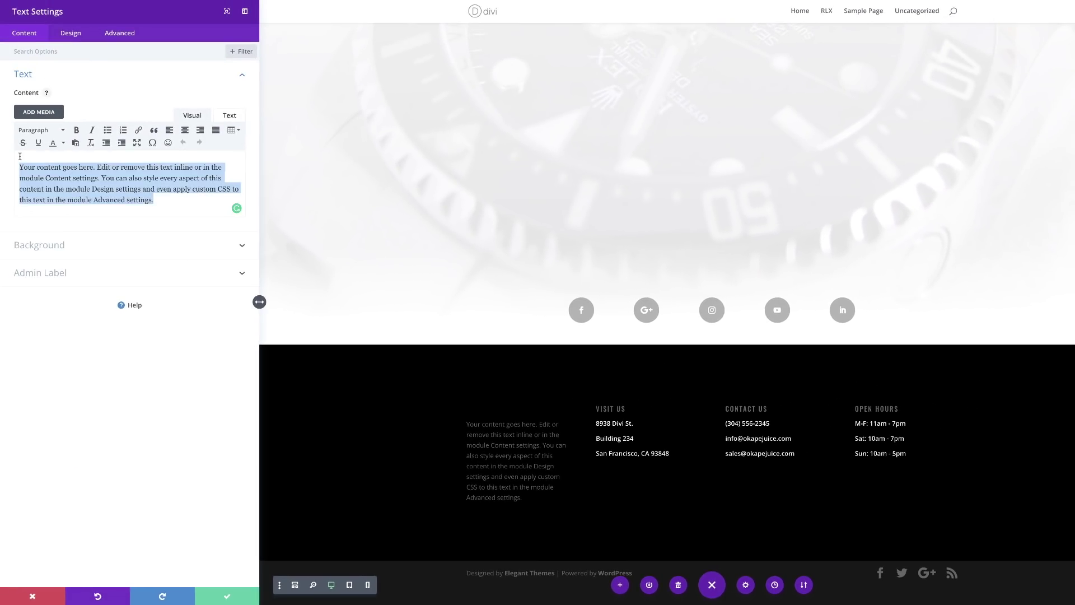
{"action": "type", "text": "ROLEX"}
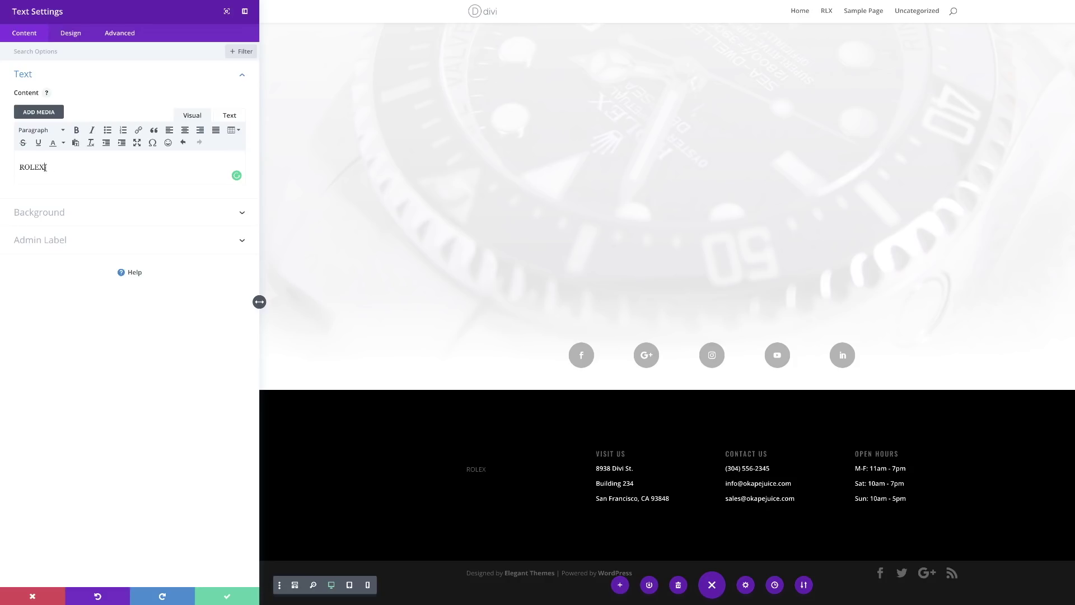
Format the footer's ROLEX text as Heading 2 and save the text module.
{"action": "left_click_drag", "start_coordinate": [45, 168], "coordinate": [13, 165]}
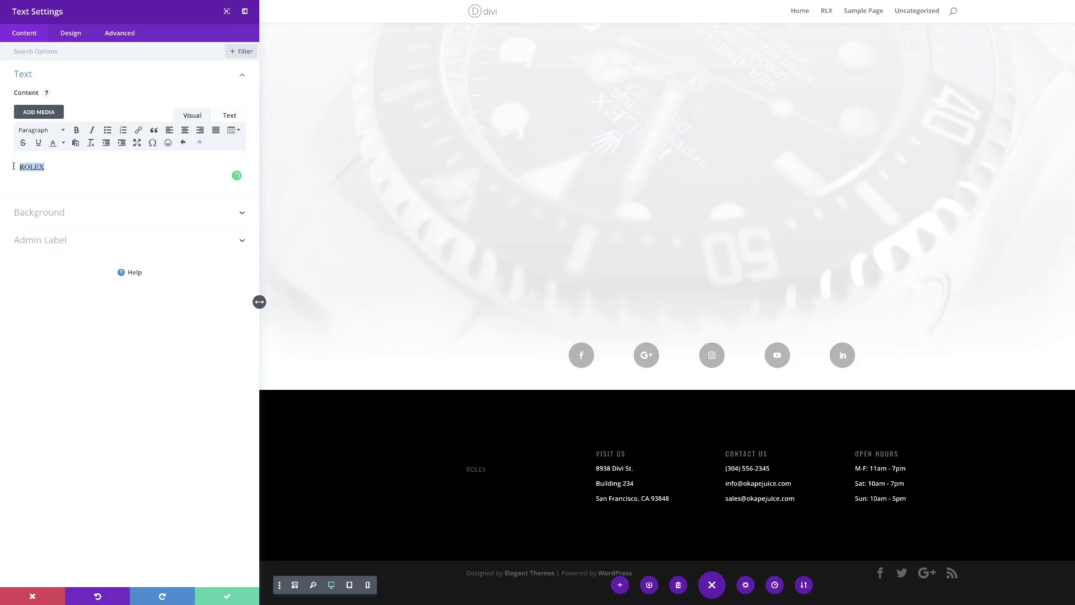
{"action": "left_click", "coordinate": [50, 134]}
{"action": "left_click", "coordinate": [51, 184]}
{"action": "left_click", "coordinate": [228, 597]}
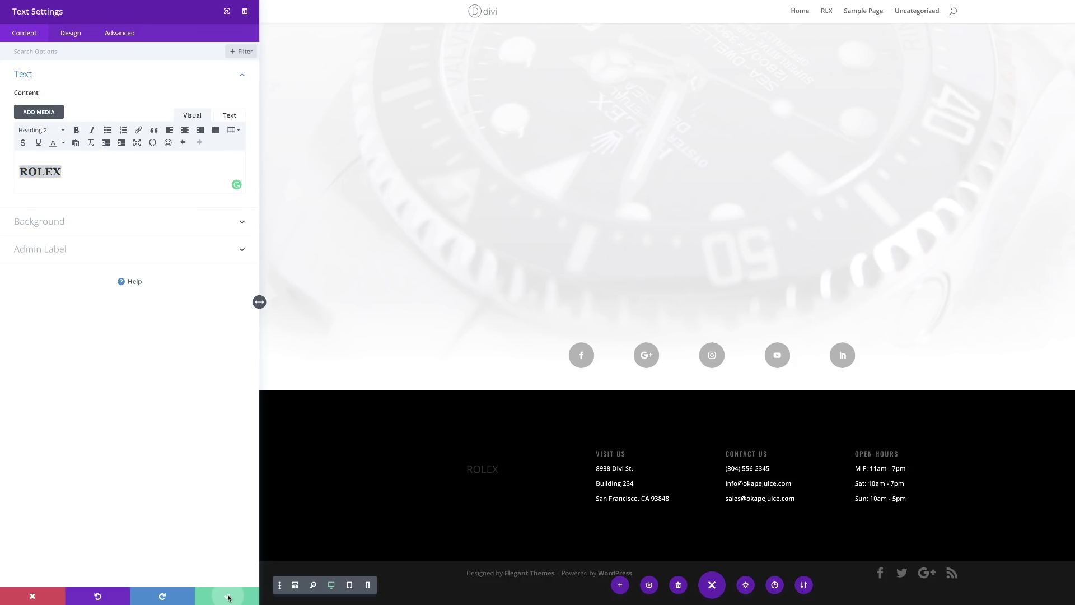
Copy the heading text styles from the THE ROLEX WATCH text module and close its settings.
{"action": "scroll", "coordinate": [392, 406], "scroll_direction": "down", "scroll_amount": 5}
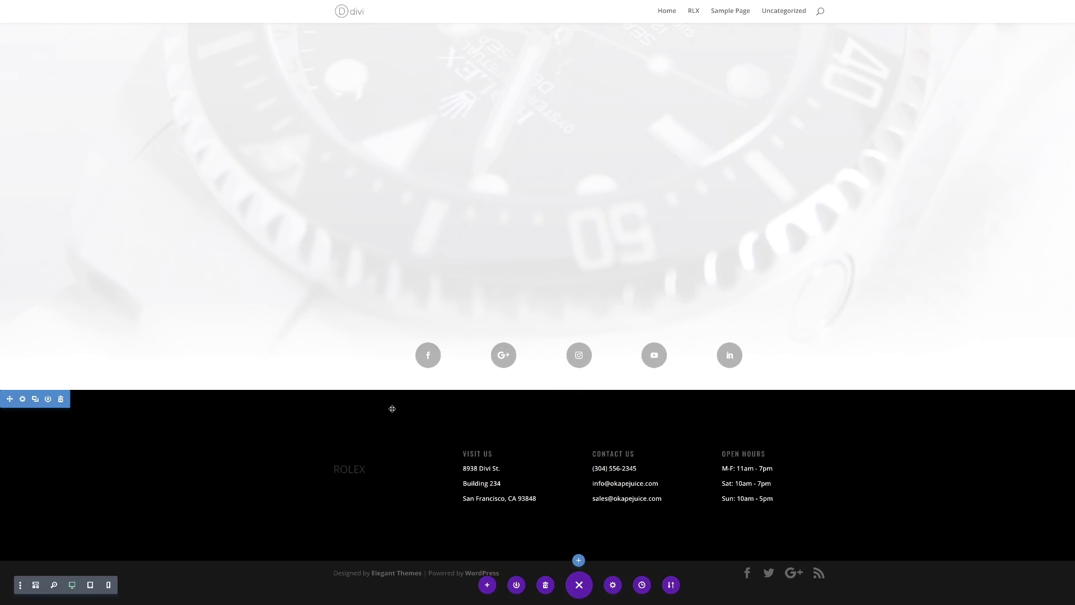
{"action": "scroll", "coordinate": [394, 409], "scroll_direction": "up", "scroll_amount": 5}
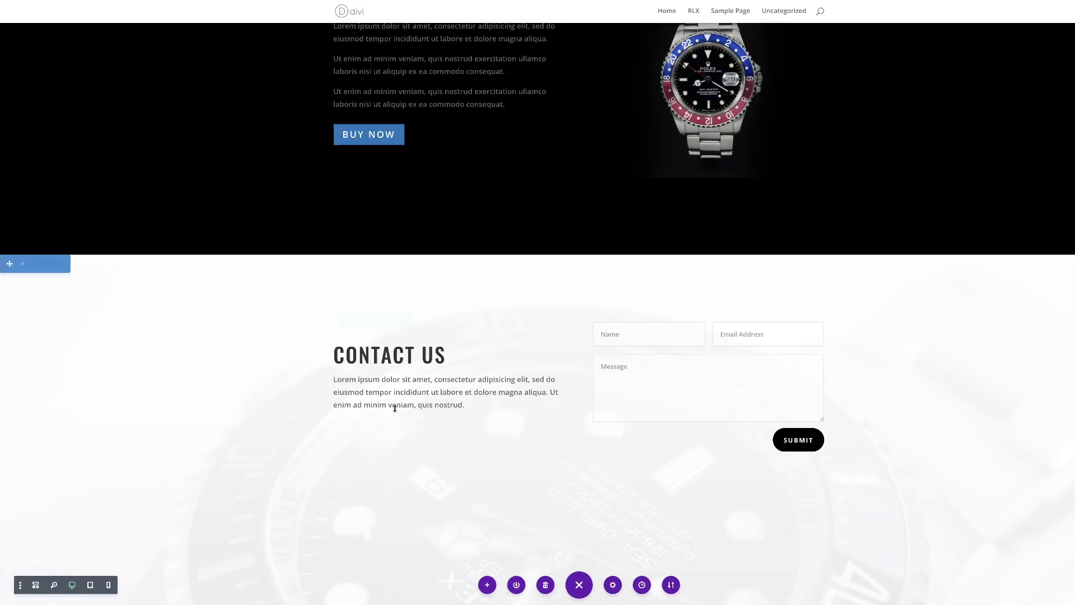
{"action": "scroll", "coordinate": [394, 408], "scroll_direction": "up", "scroll_amount": 8}
{"action": "scroll", "coordinate": [395, 408], "scroll_direction": "down", "scroll_amount": 4}
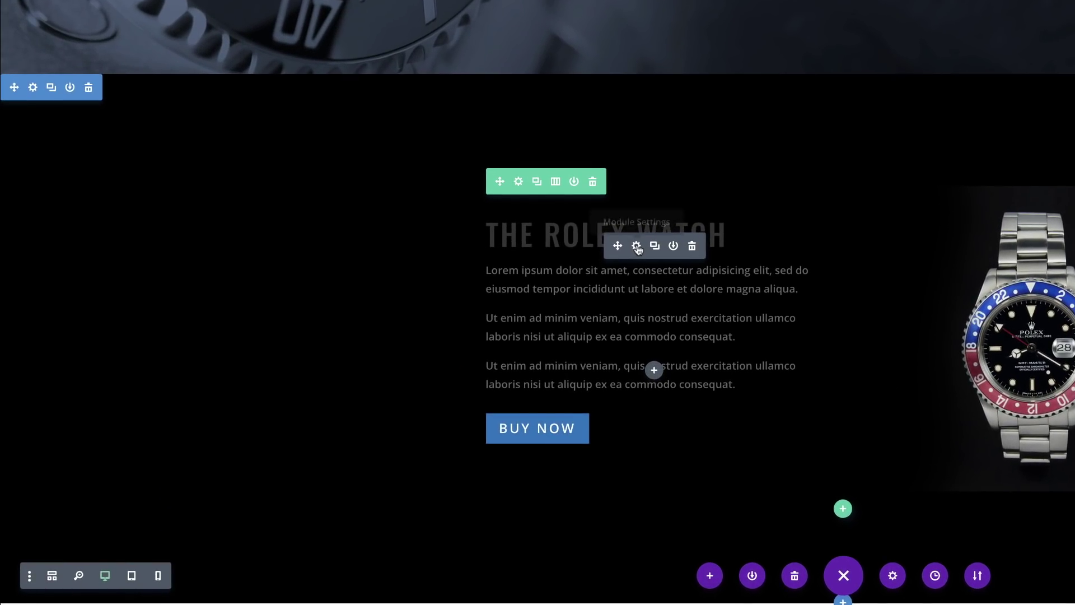
{"action": "left_click", "coordinate": [636, 246]}
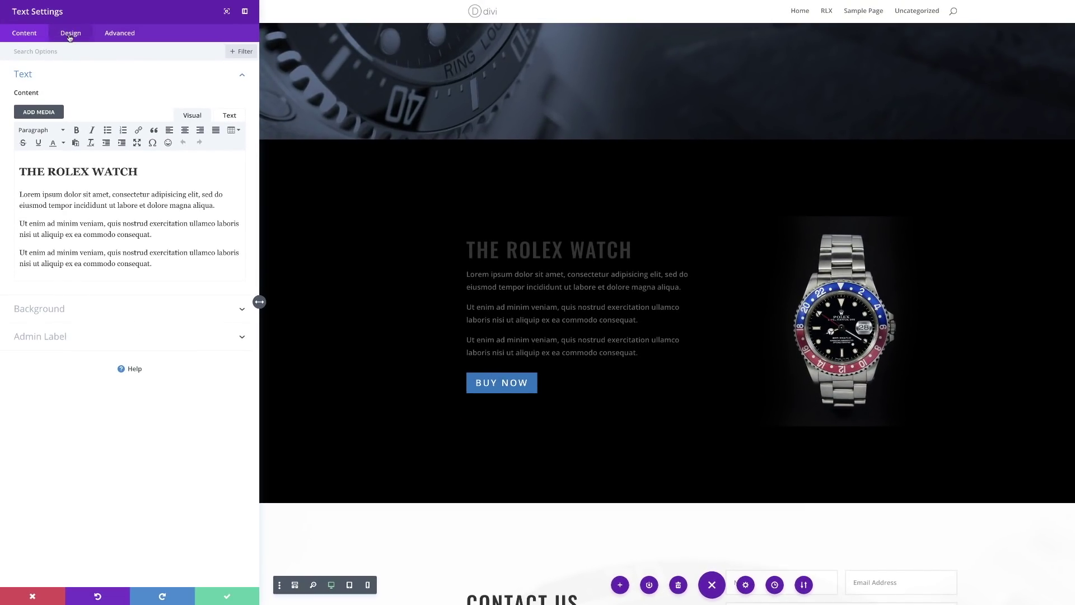
{"action": "left_click", "coordinate": [71, 33]}
{"action": "left_click", "coordinate": [56, 111]}
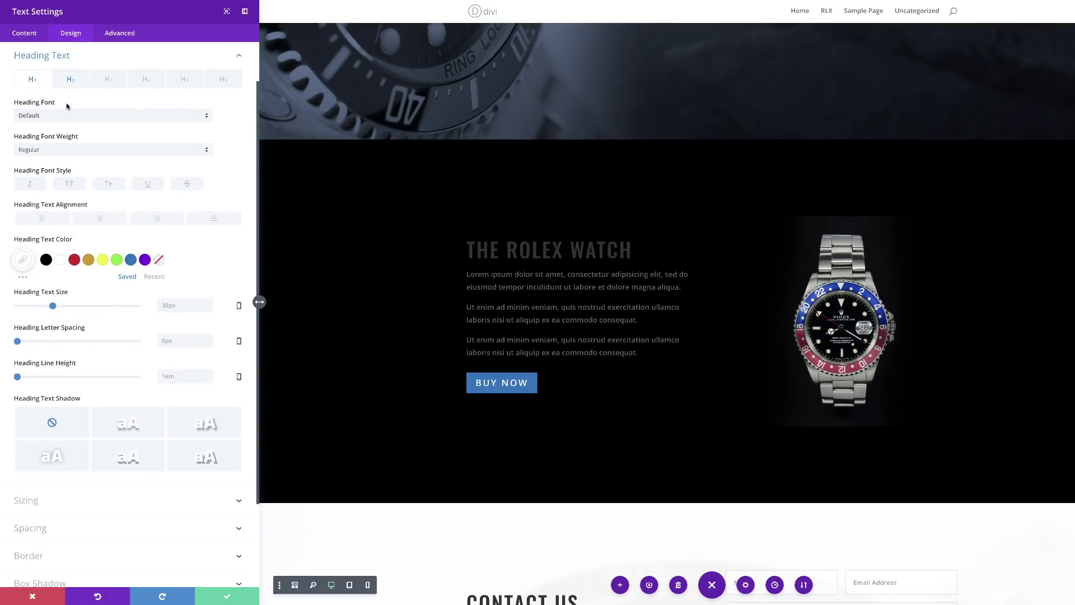
{"action": "left_click", "coordinate": [71, 79]}
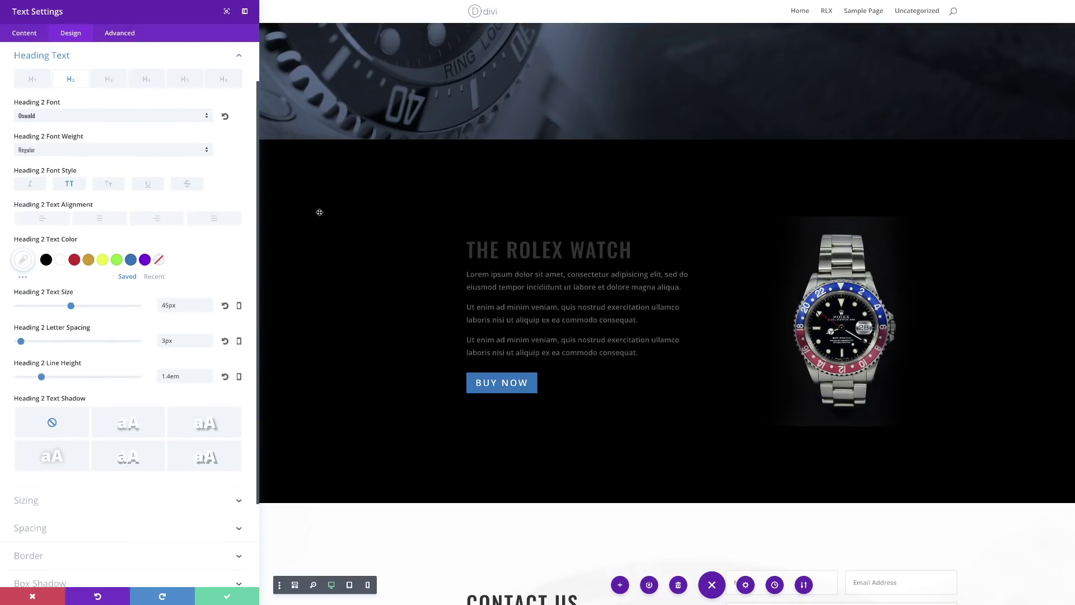
{"action": "right_click", "coordinate": [82, 60]}
{"action": "left_click", "coordinate": [93, 26]}
{"action": "left_click", "coordinate": [227, 597]}
Paste the copied heading text styles onto the footer's ROLEX text module and review the page down to the footer.
{"action": "scroll", "coordinate": [312, 513], "scroll_direction": "down", "scroll_amount": 15}
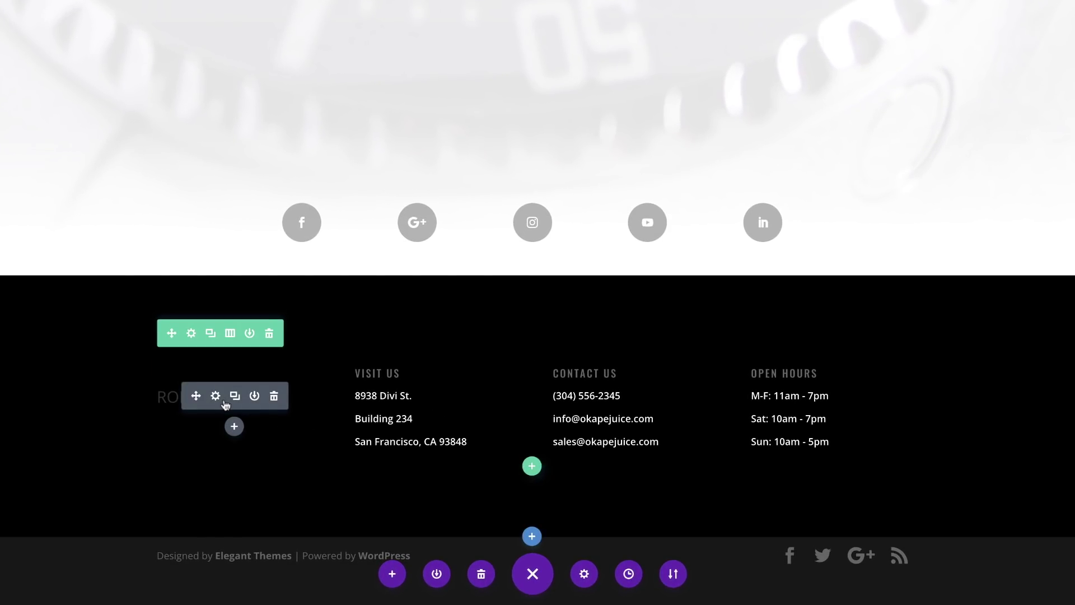
{"action": "right_click", "coordinate": [228, 410]}
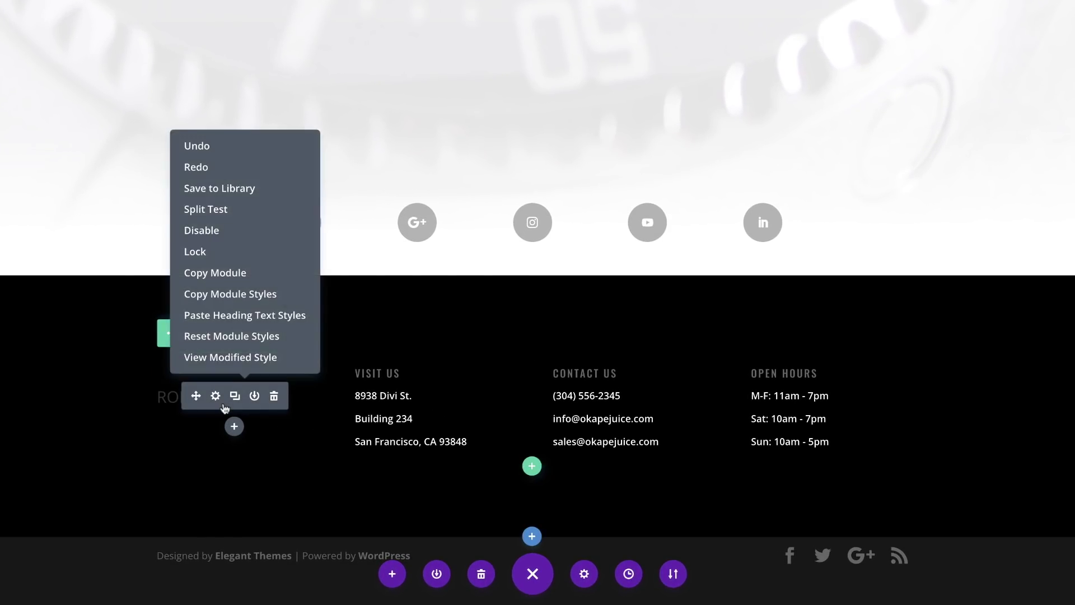
{"action": "left_click", "coordinate": [273, 314]}
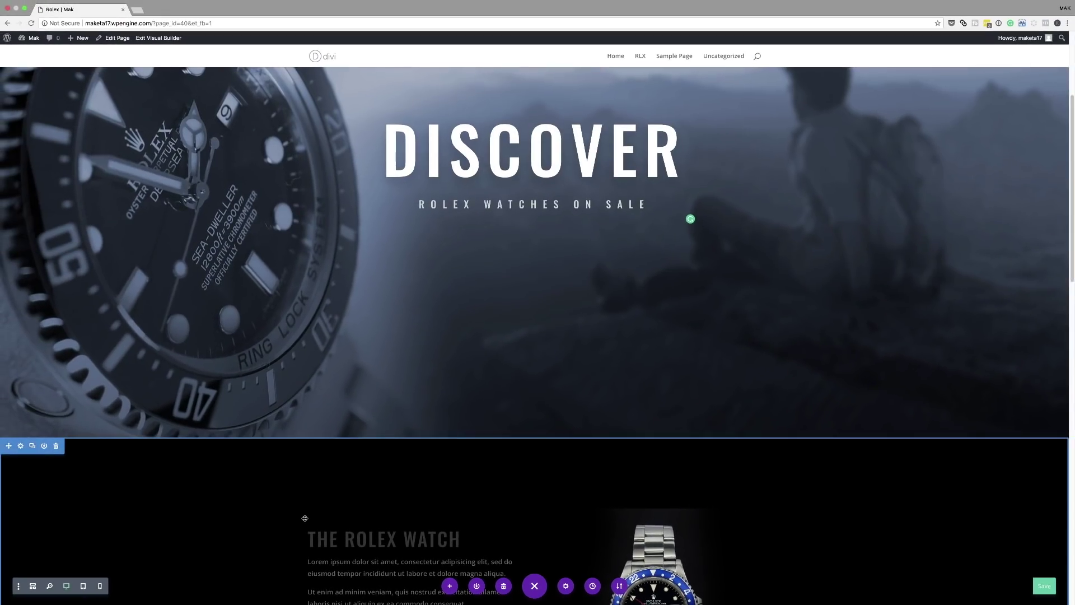
{"action": "scroll", "coordinate": [304, 518], "scroll_direction": "down", "scroll_amount": 2}
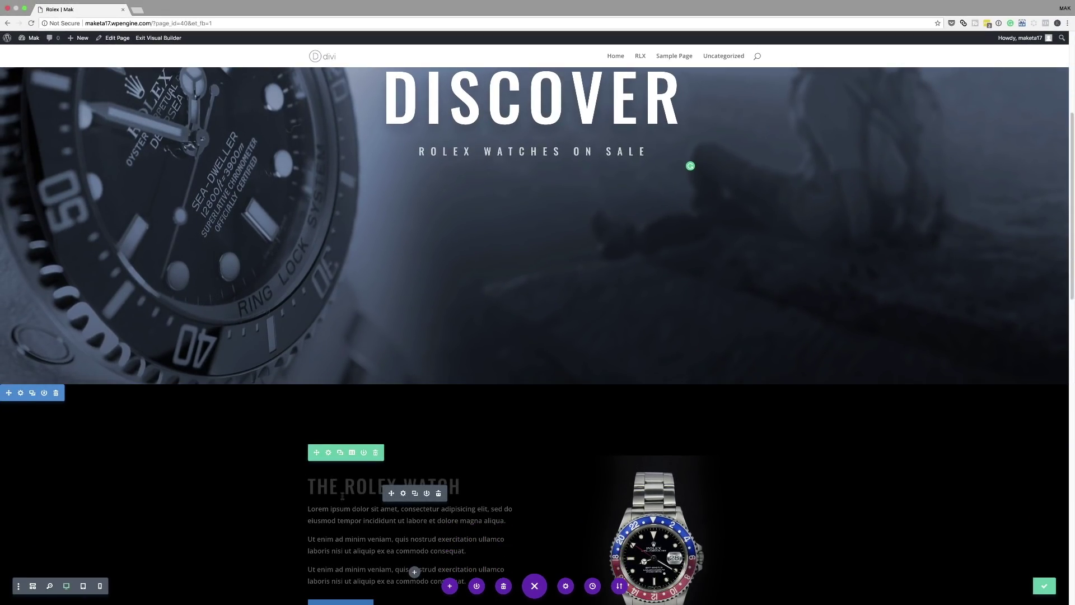
{"action": "scroll", "coordinate": [311, 503], "scroll_direction": "down", "scroll_amount": 15}
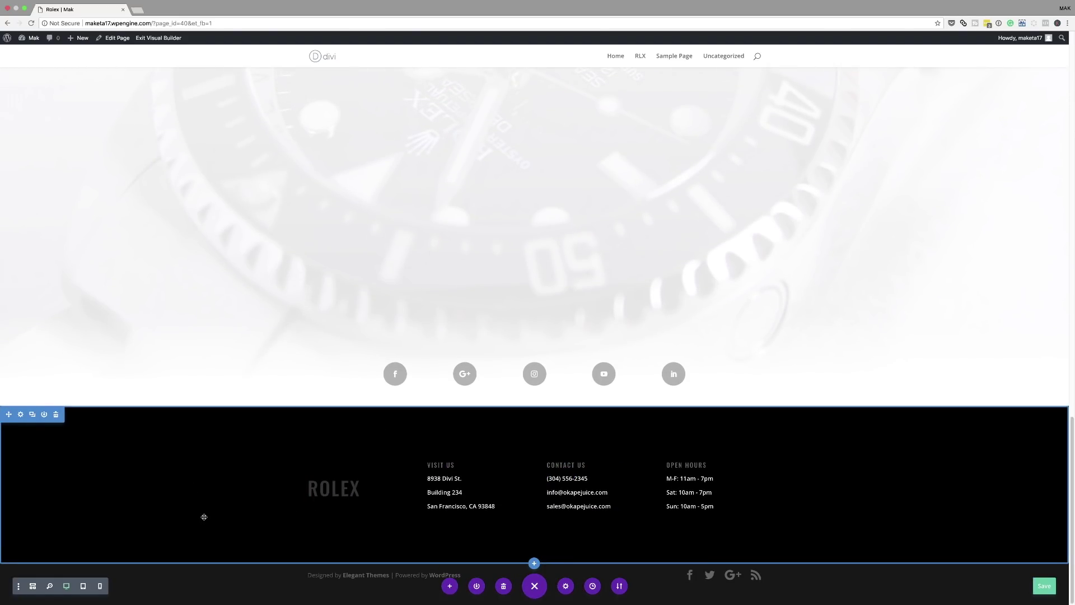
Review the Rolex page's sections from header to footer in the builder and on the published page.
{"action": "scroll", "coordinate": [204, 517], "scroll_direction": "up", "scroll_amount": 10}
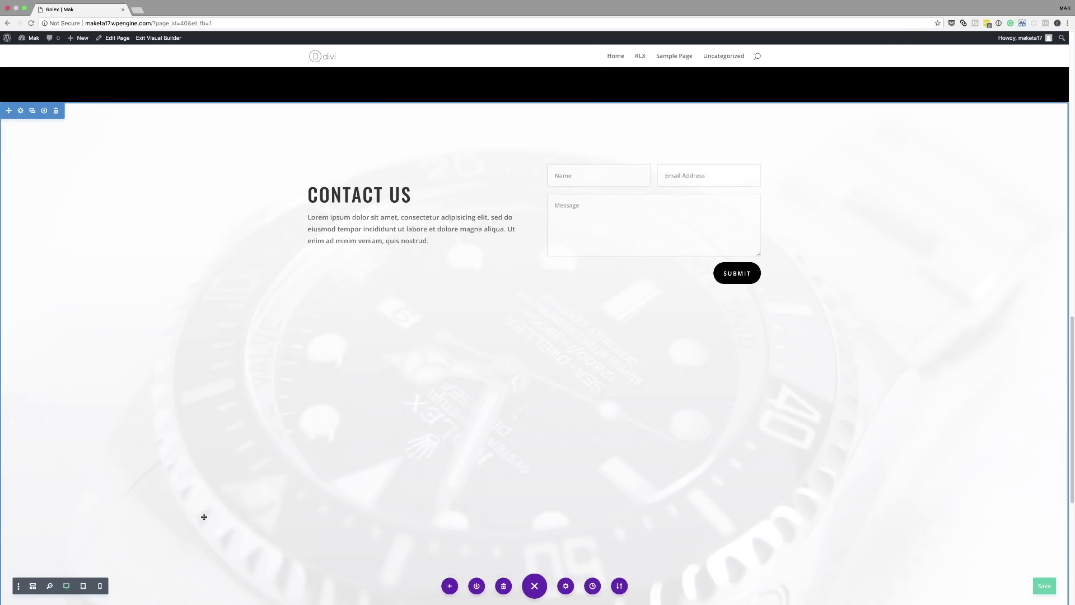
{"action": "scroll", "coordinate": [204, 517], "scroll_direction": "up", "scroll_amount": 6}
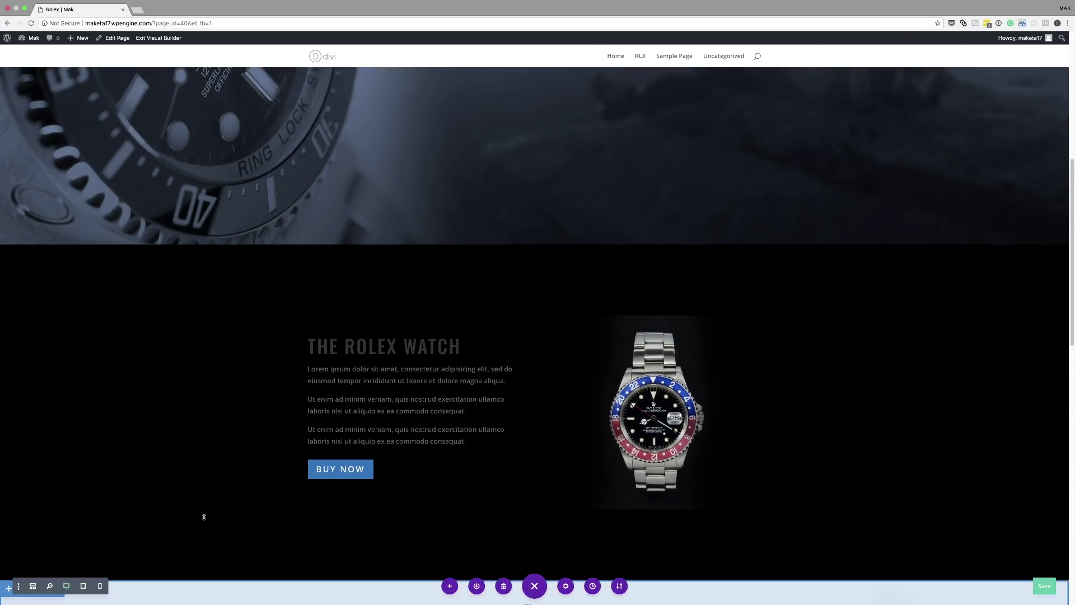
{"action": "scroll", "coordinate": [203, 516], "scroll_direction": "up", "scroll_amount": 8}
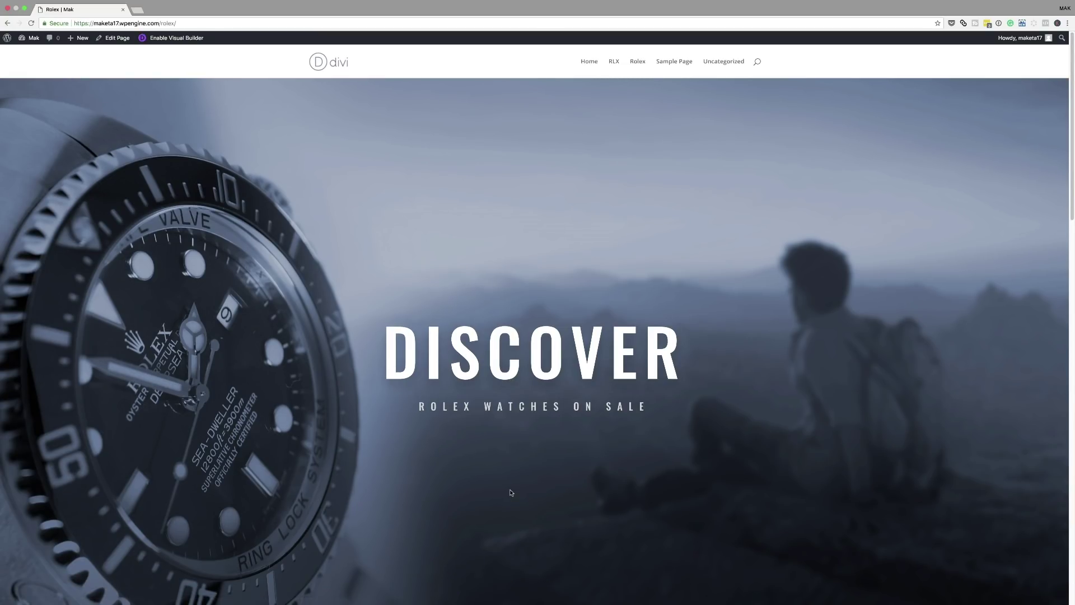
{"action": "scroll", "coordinate": [511, 493], "scroll_direction": "down", "scroll_amount": 10}
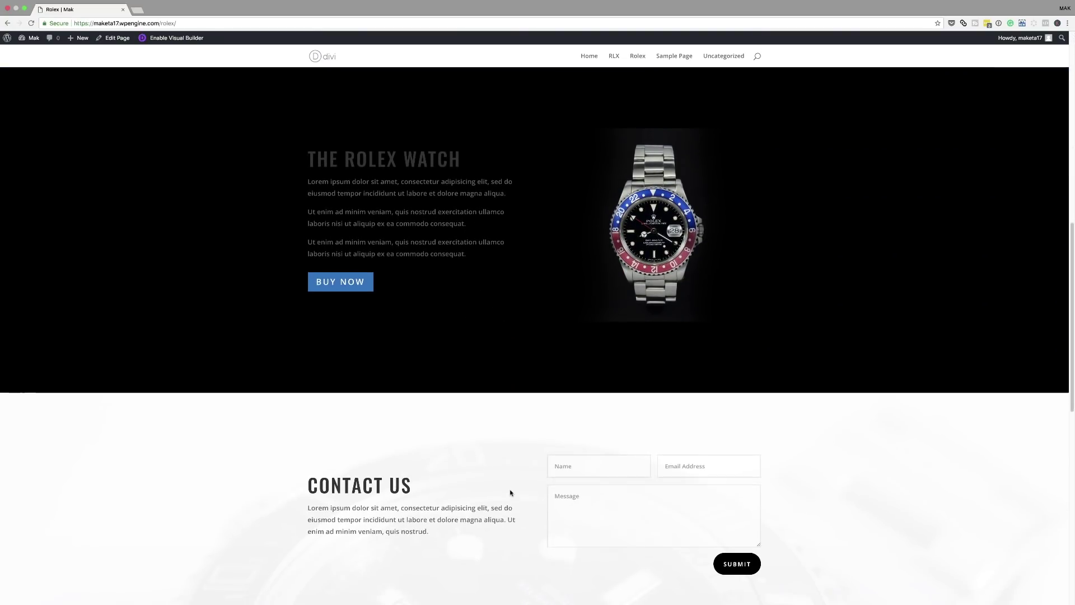
{"action": "scroll", "coordinate": [511, 492], "scroll_direction": "down", "scroll_amount": 10}
{"action": "scroll", "coordinate": [511, 493], "scroll_direction": "up", "scroll_amount": 15}
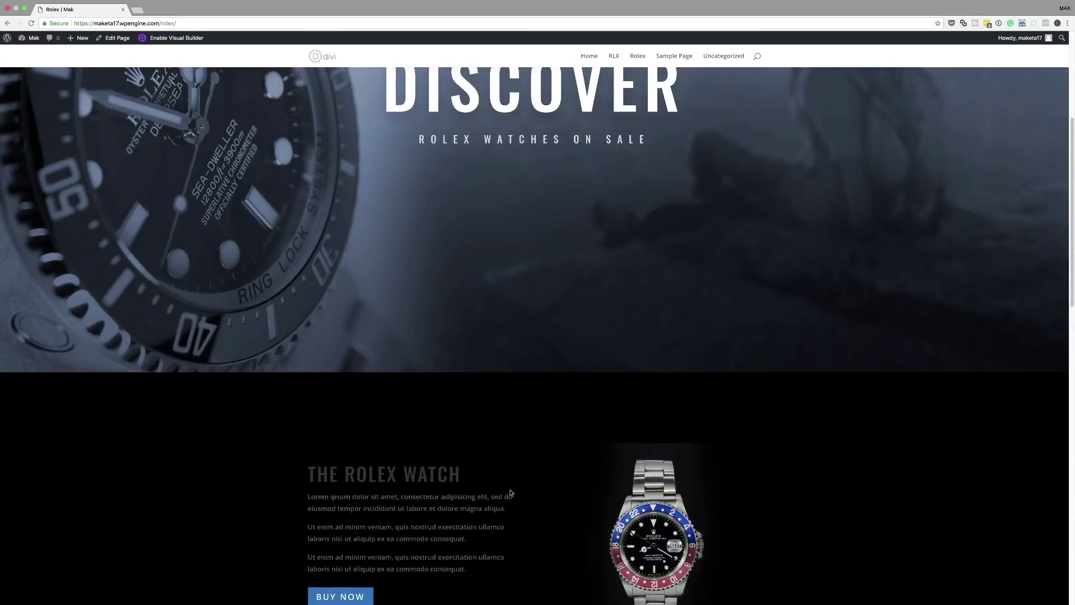
{"action": "scroll", "coordinate": [511, 493], "scroll_direction": "up", "scroll_amount": 5}
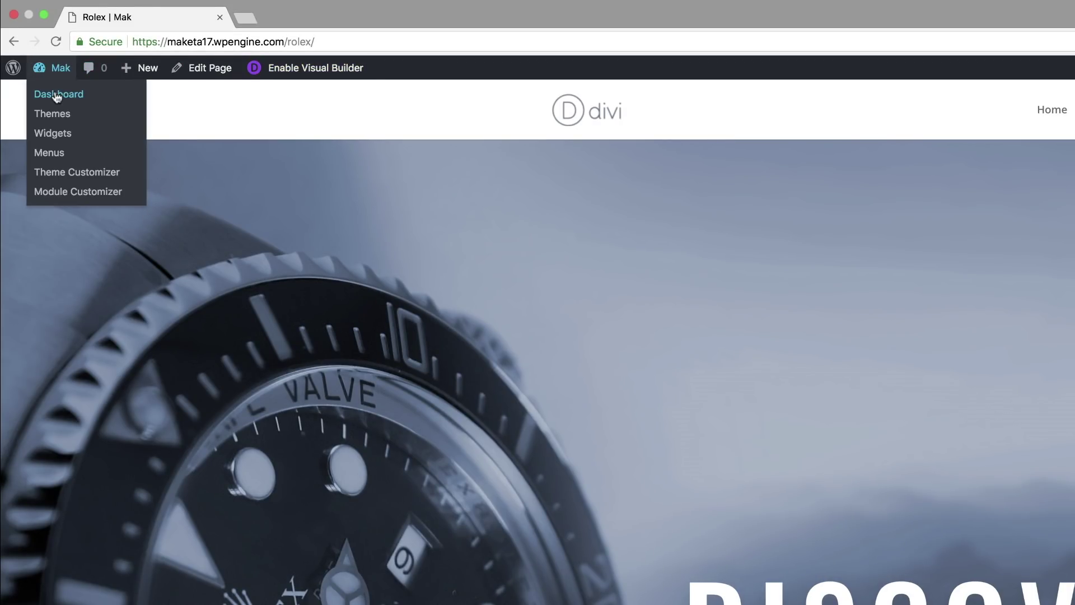
Go to the WordPress dashboard's list of pages and open the Rolex page for editing.
{"action": "left_click", "coordinate": [57, 94]}
{"action": "left_click", "coordinate": [42, 261]}
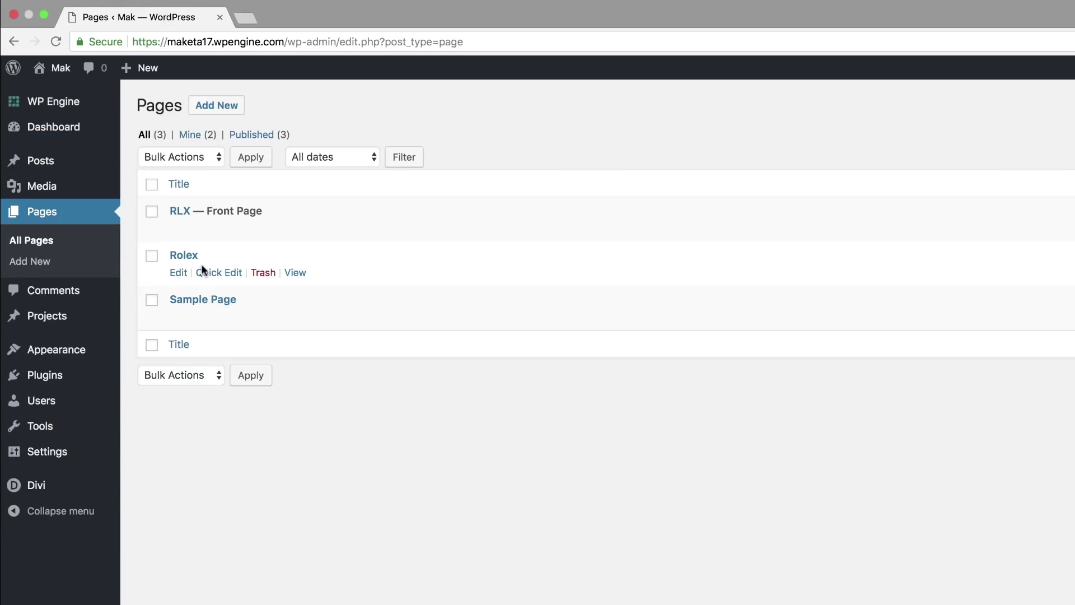
{"action": "left_click", "coordinate": [179, 273]}
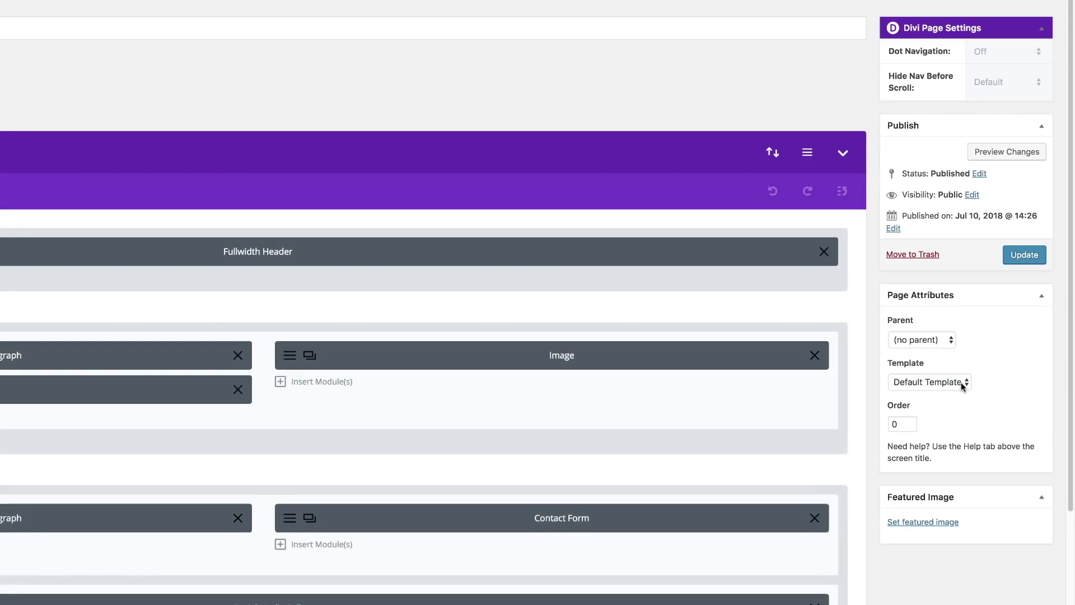
Update the Rolex page with the Blank Page template and view the published page.
{"action": "left_click", "coordinate": [955, 386]}
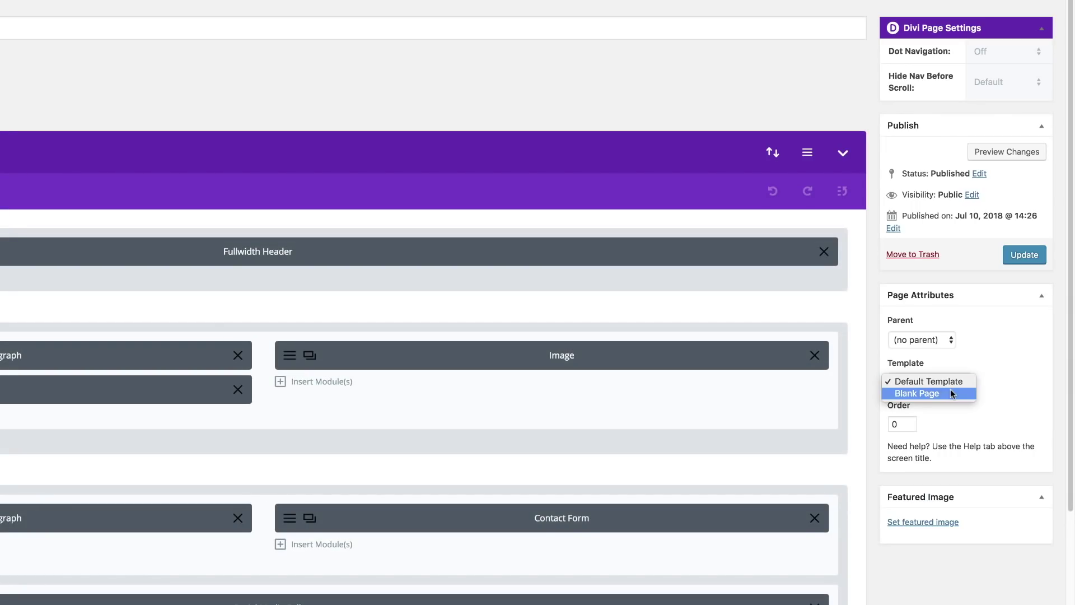
{"action": "left_click", "coordinate": [949, 392]}
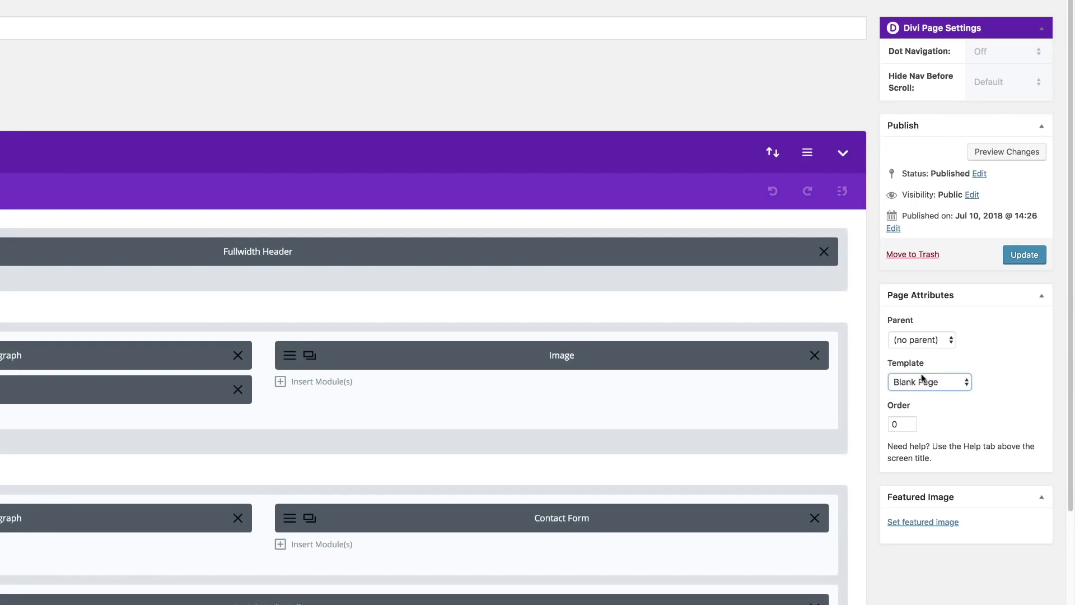
{"action": "left_click", "coordinate": [947, 380]}
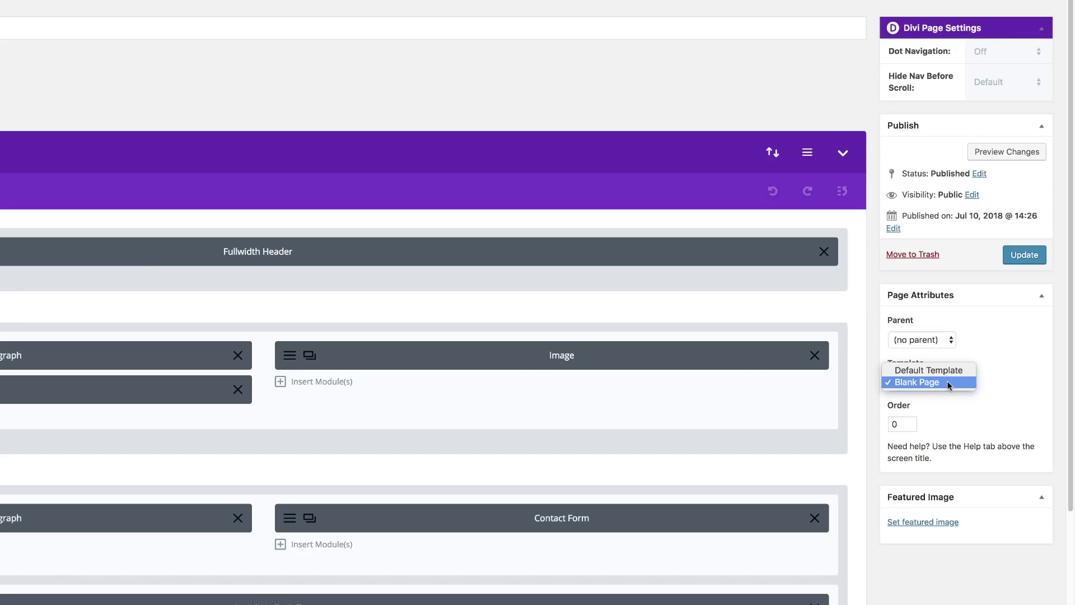
{"action": "left_click", "coordinate": [1006, 370]}
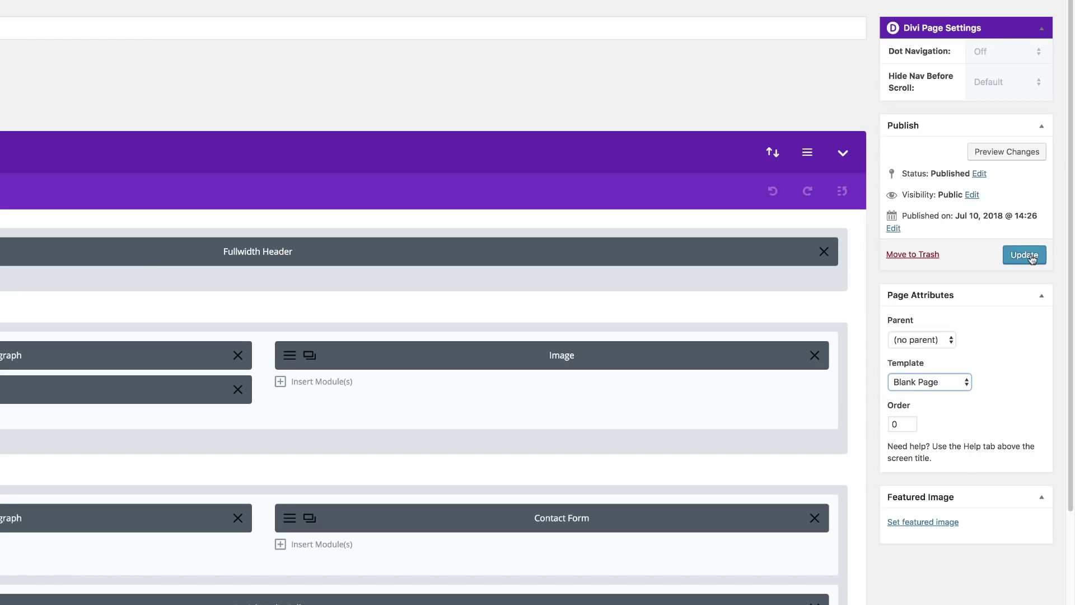
{"action": "left_click", "coordinate": [1031, 255]}
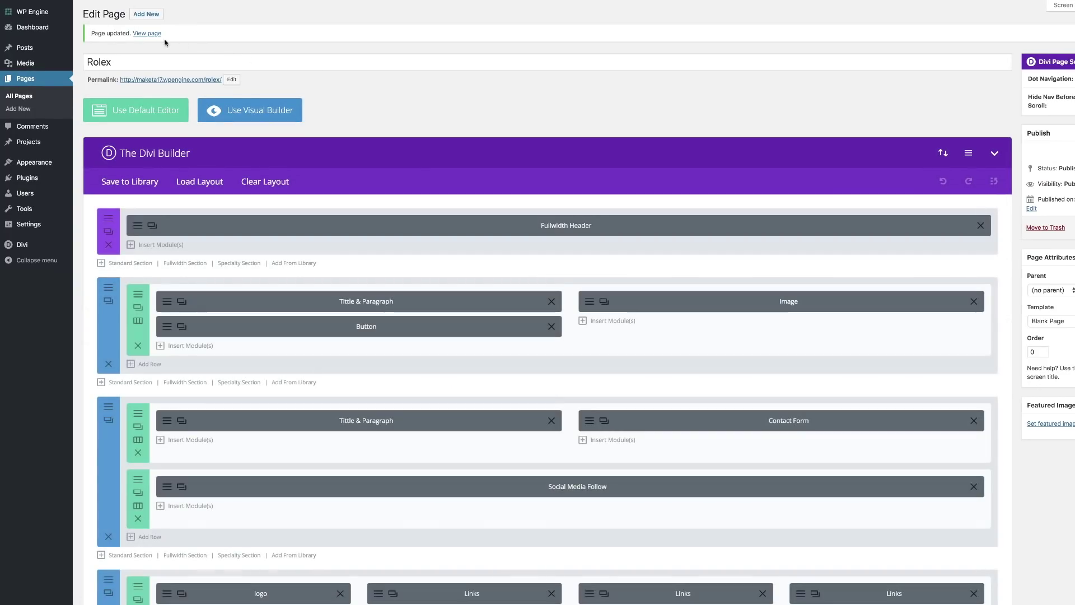
{"action": "left_click", "coordinate": [147, 34]}
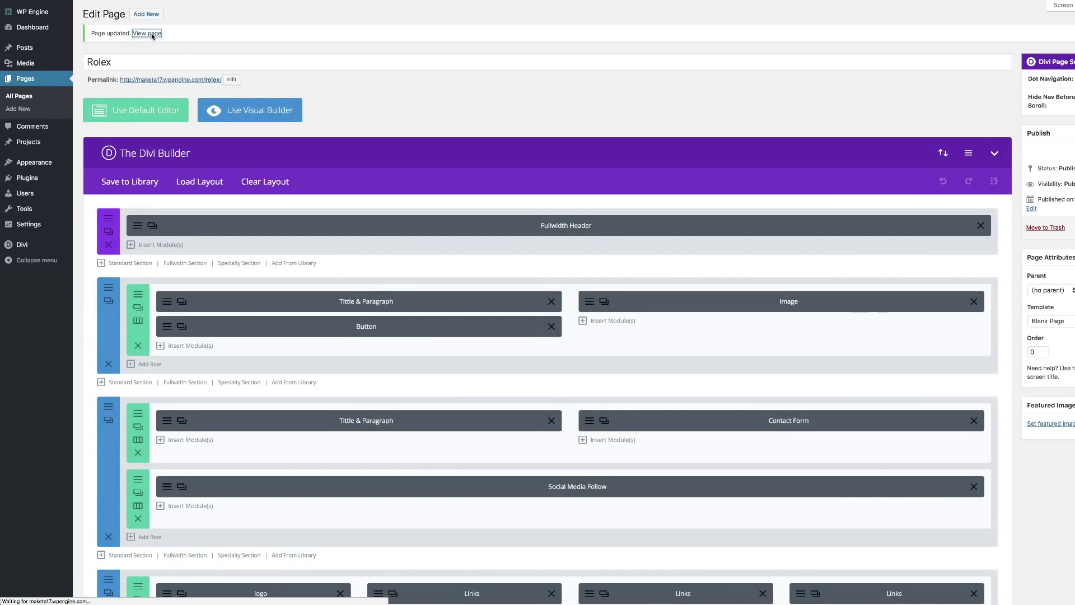